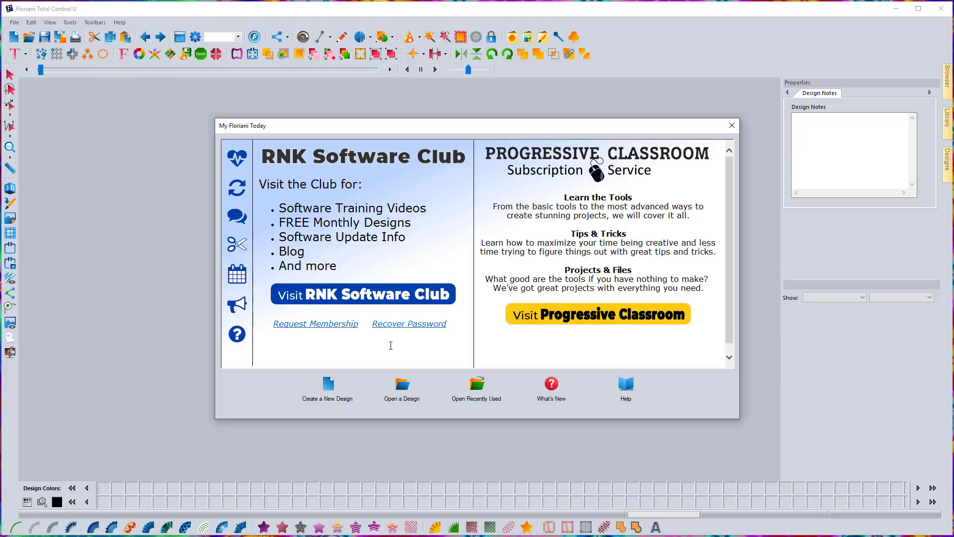
Step: Create a new design and load the HALLogo125 image from Pictures as its backdrop
click(328, 387)
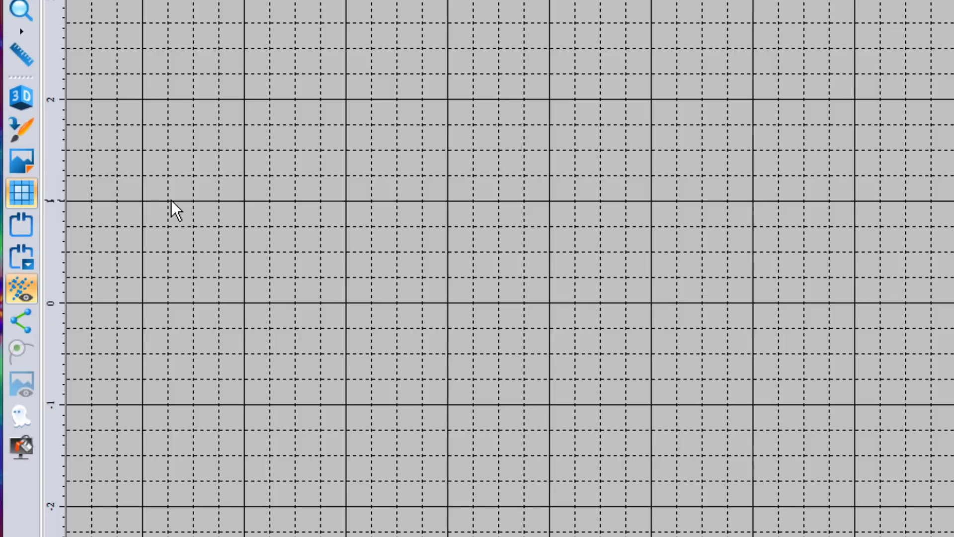
click(22, 162)
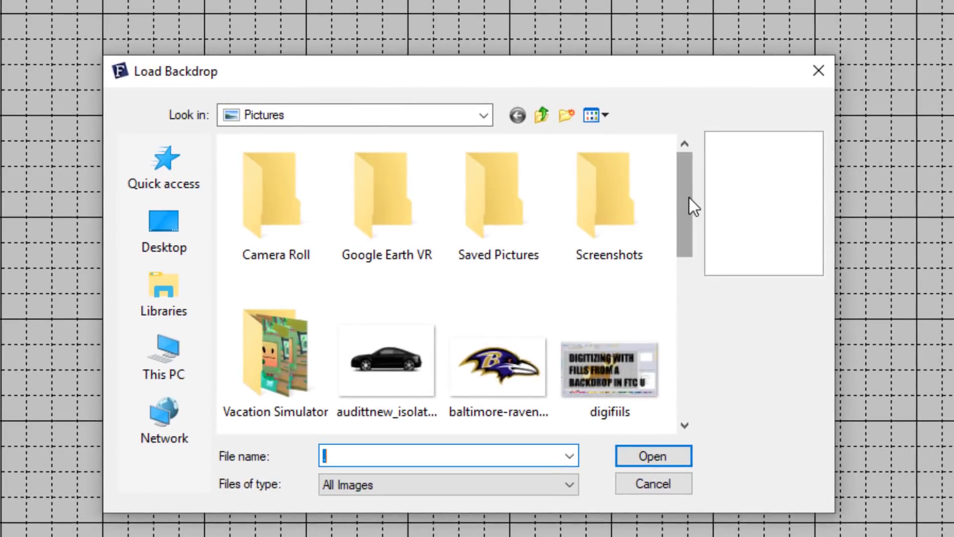
drag(690, 198, 676, 253)
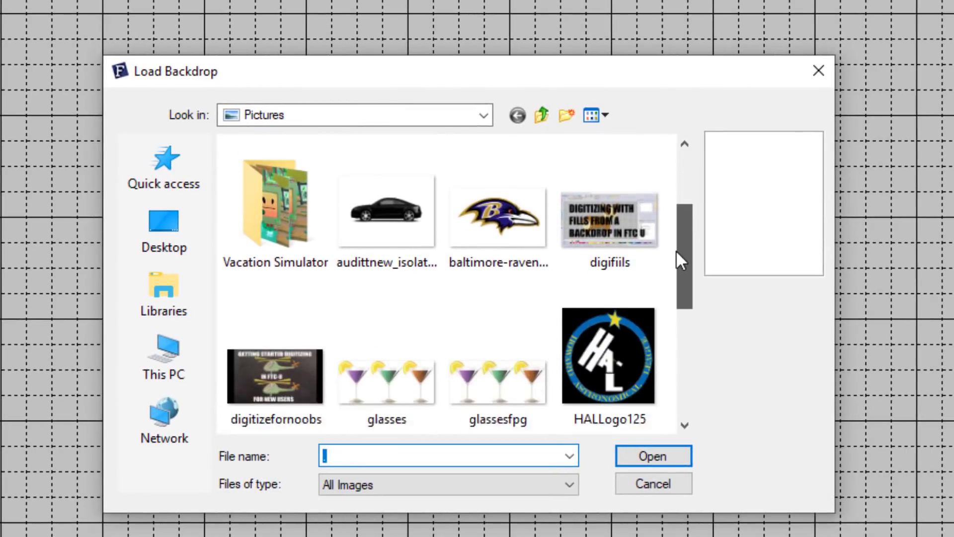
click(624, 320)
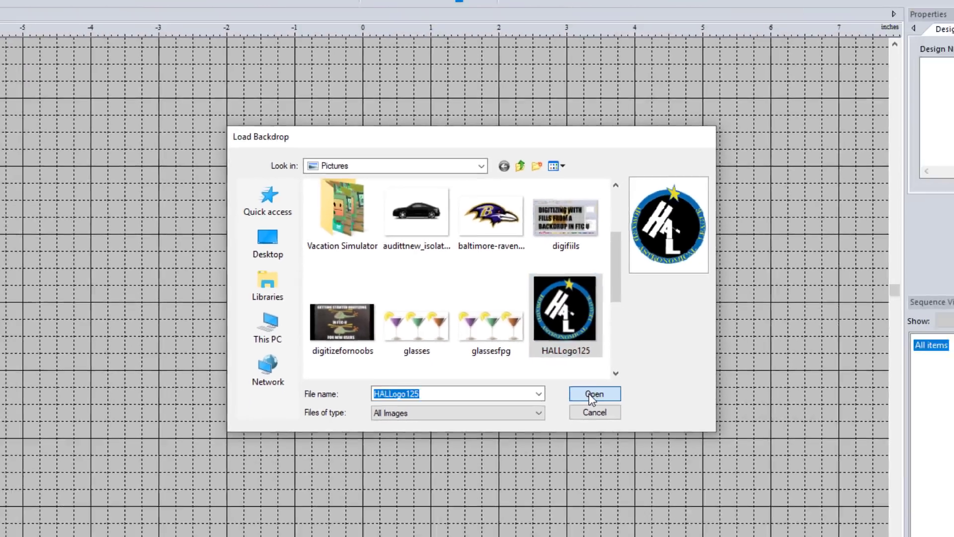
click(637, 459)
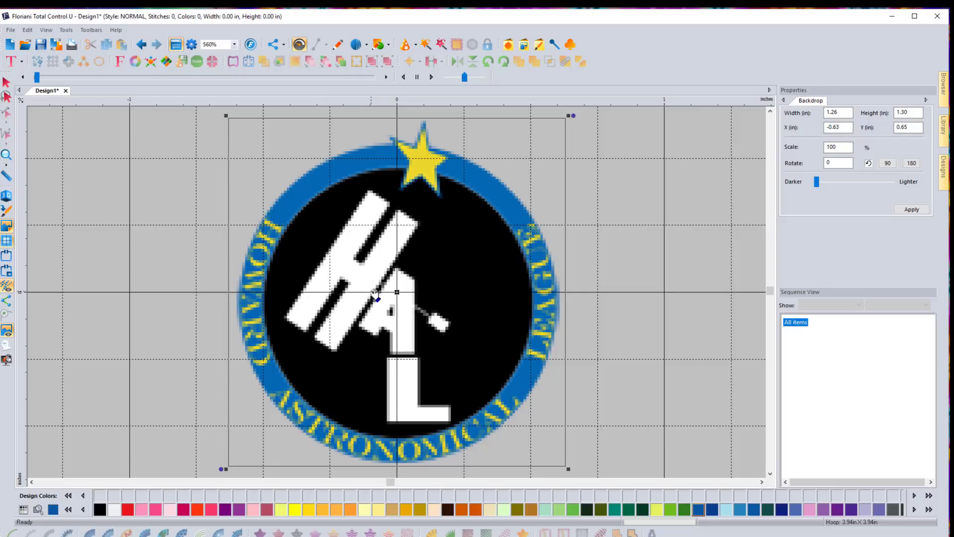
scroll(375, 292, down, 1)
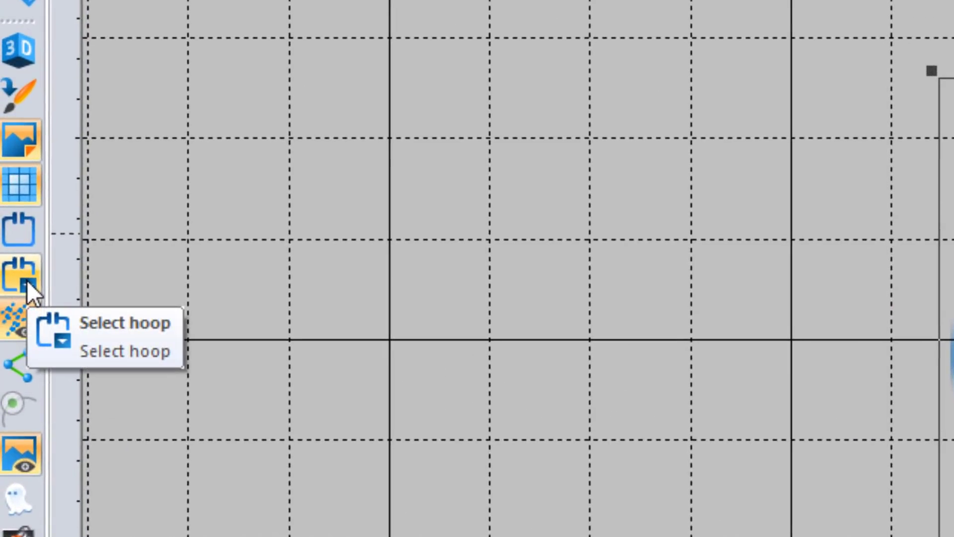
Step: Choose the multi-needle 130mm X 60mm Cap Frame as the hoop in PES format
click(27, 280)
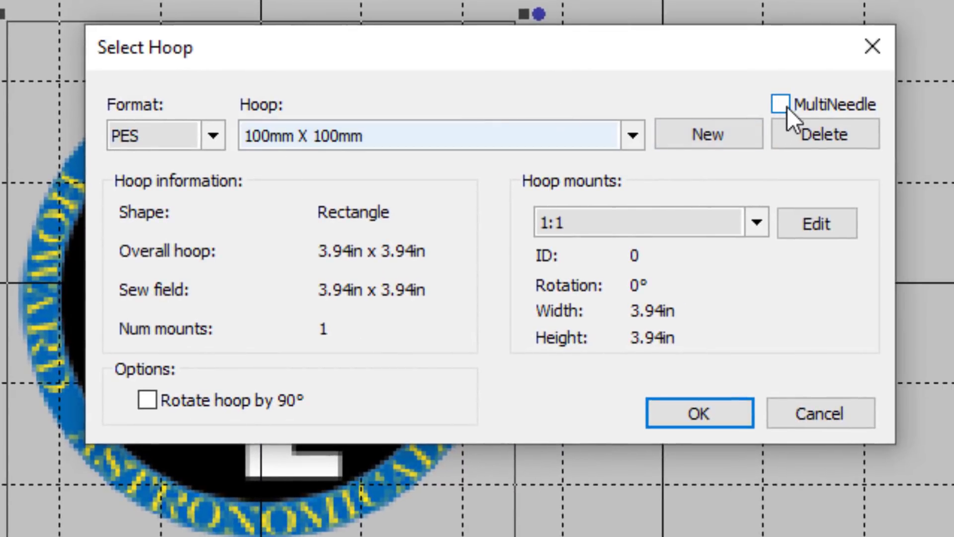
key(Down)
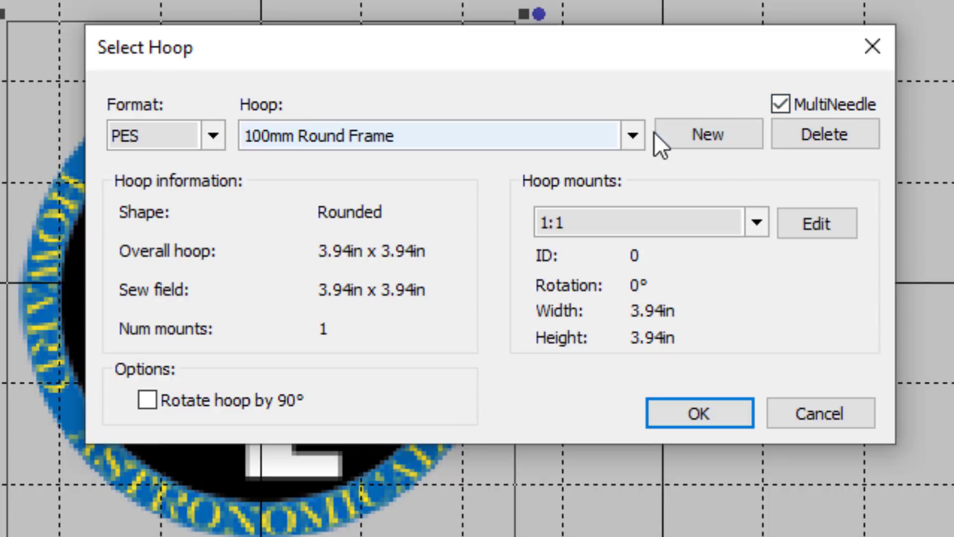
click(621, 136)
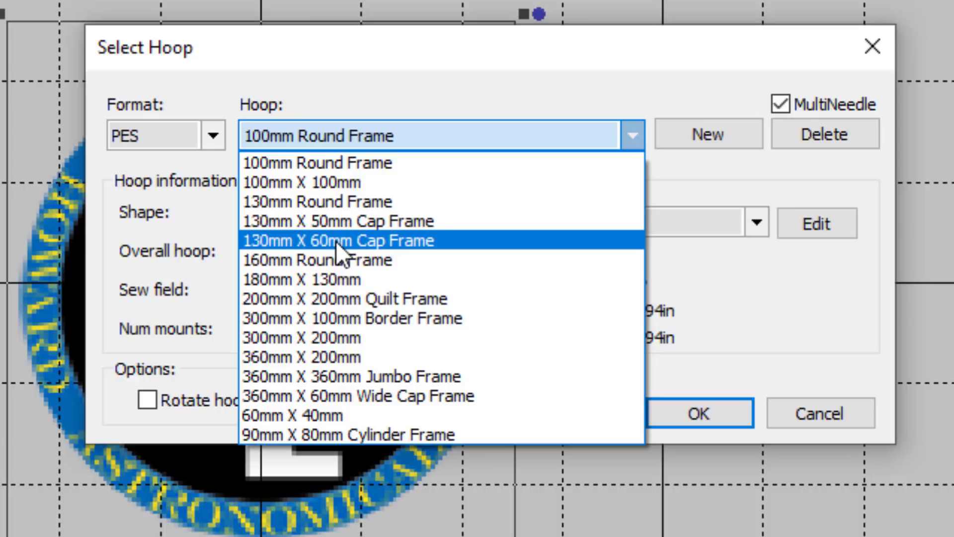
click(318, 240)
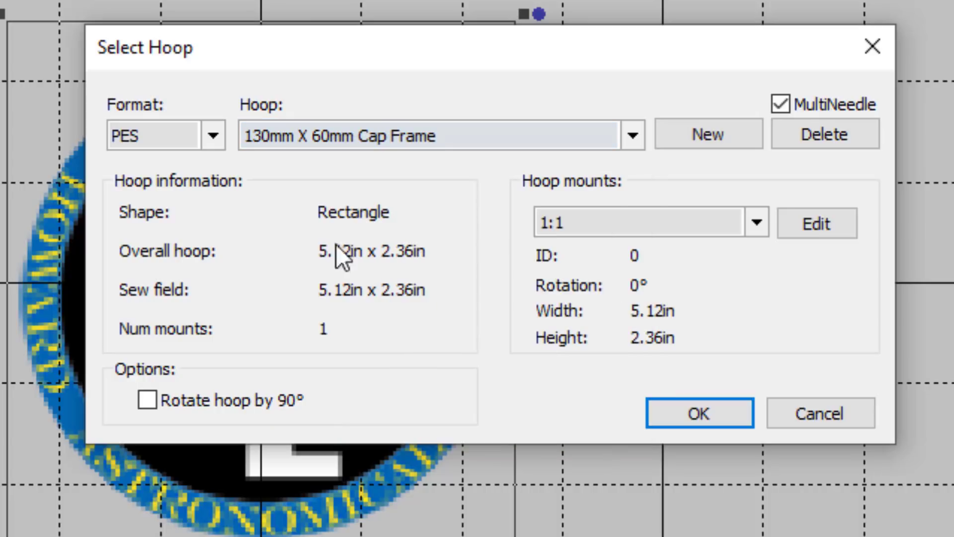
click(698, 413)
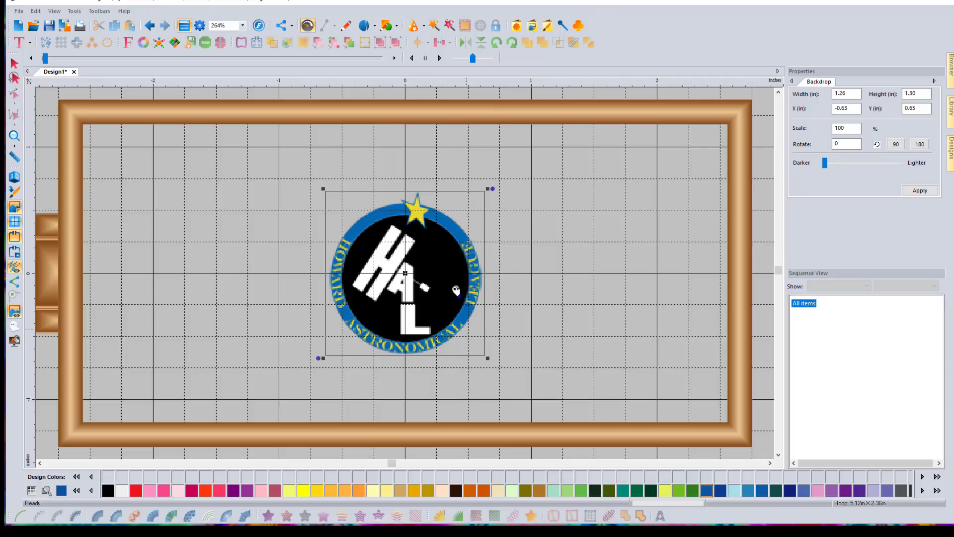
Step: Enlarge the logo backdrop to about 2.24 by 2.32 inches so it fills the hoop's height, and leave backdrop editing
drag(488, 358, 533, 437)
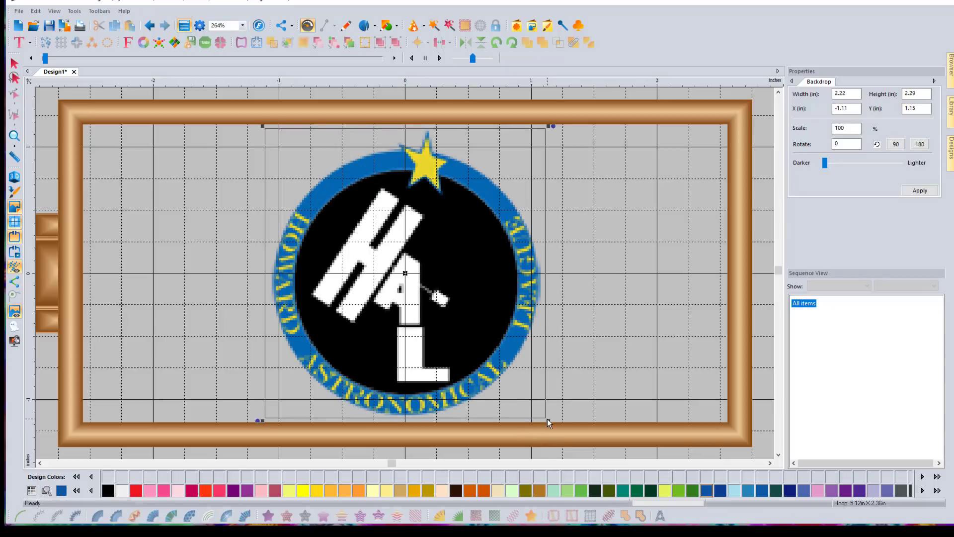
drag(548, 420, 551, 423)
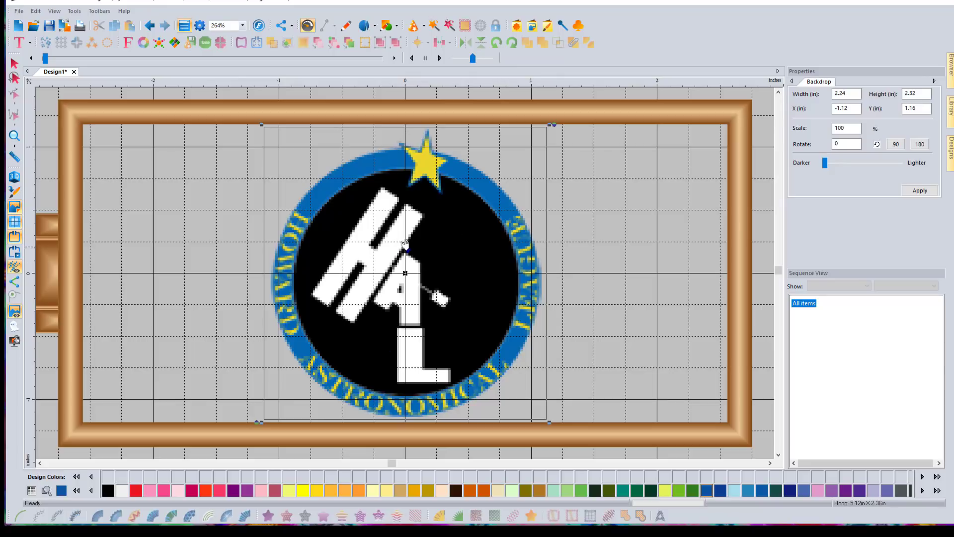
click(14, 63)
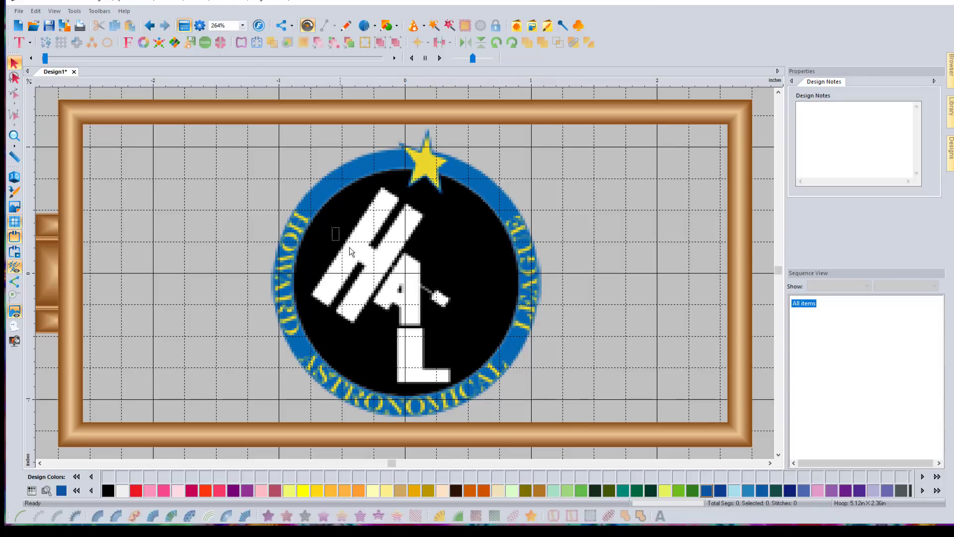
click(15, 204)
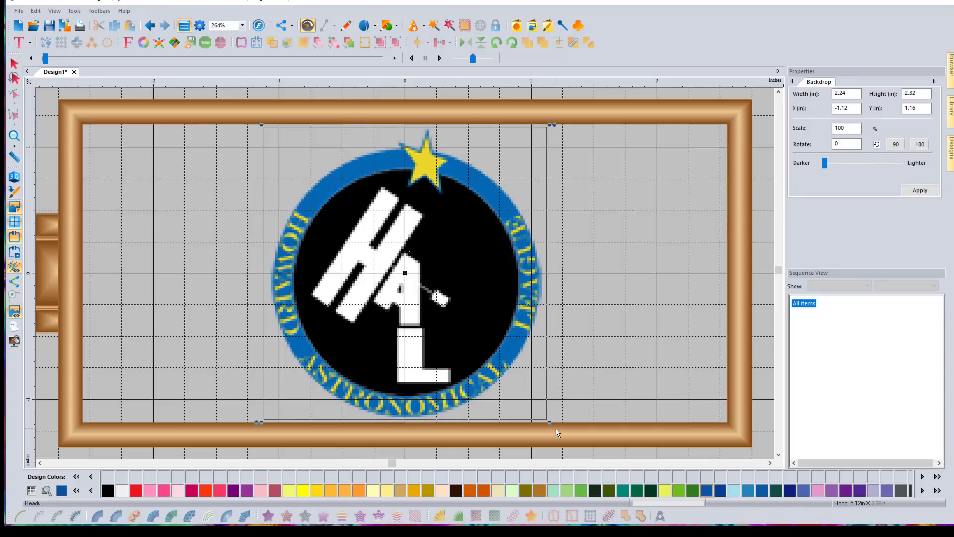
click(13, 67)
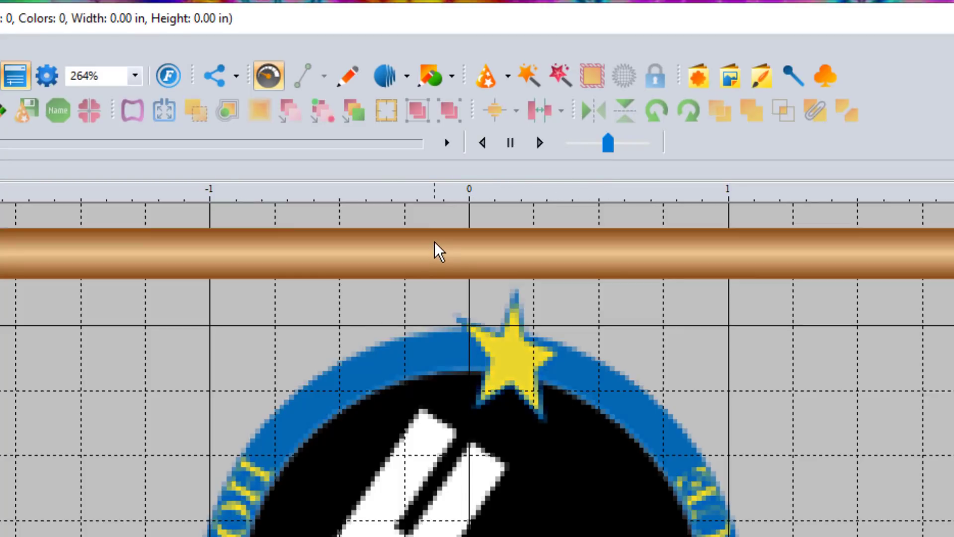
Step: Draw an ellipse around the logo's outer blue ring and stretch it to about 2.13 by 2.15 inches to match the edge
click(435, 73)
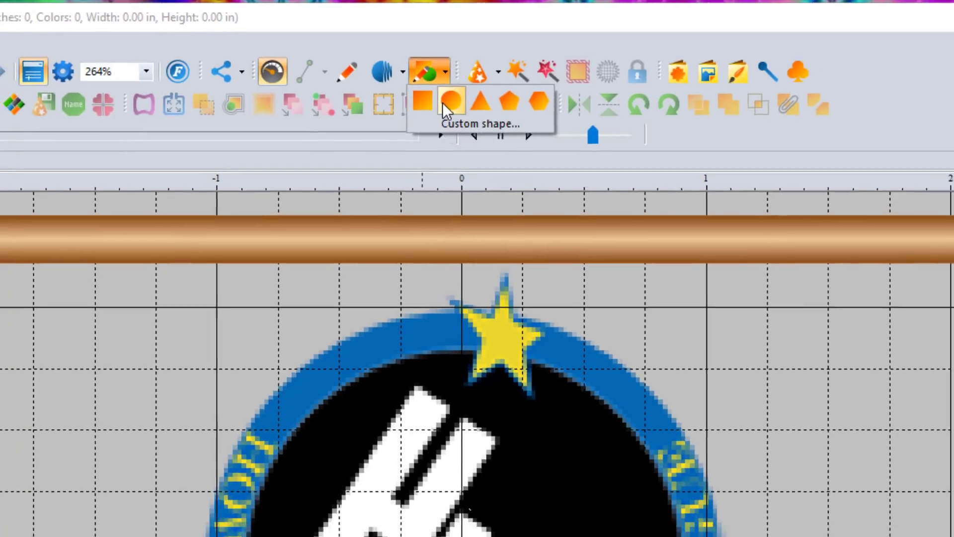
click(450, 109)
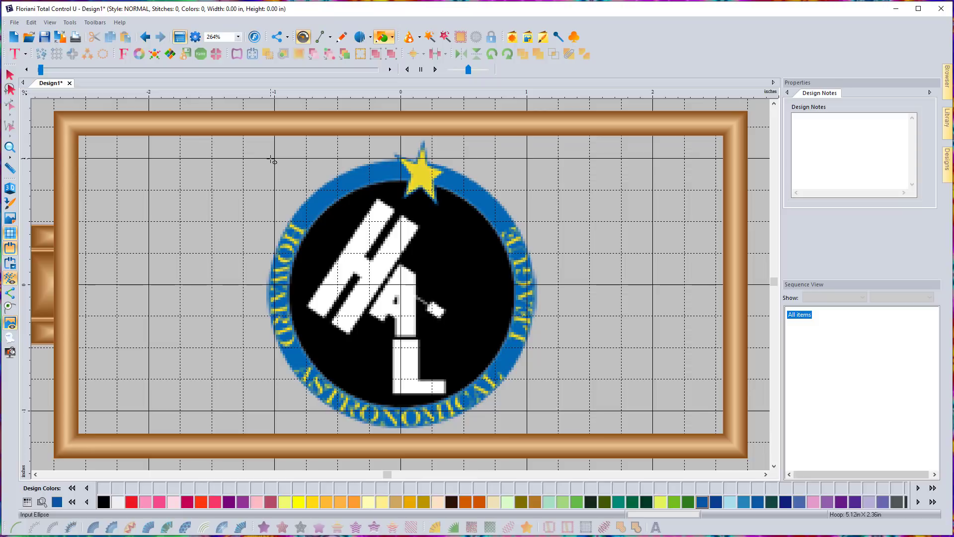
drag(272, 160, 537, 426)
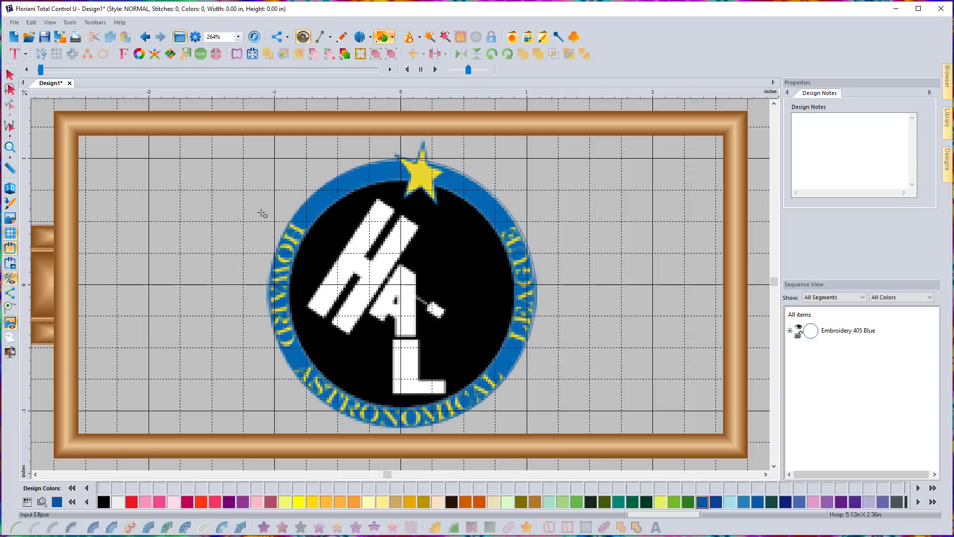
click(10, 75)
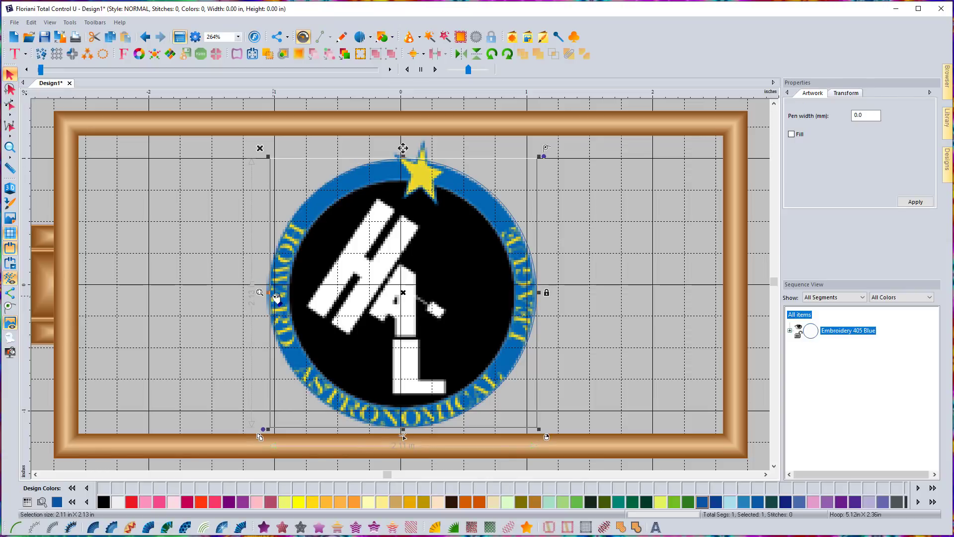
drag(269, 292, 263, 292)
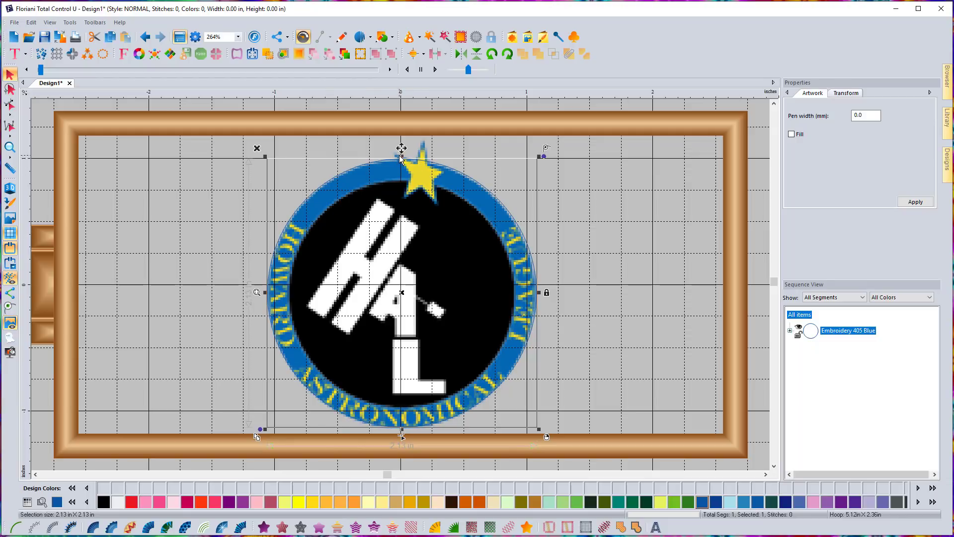
drag(401, 158, 401, 158)
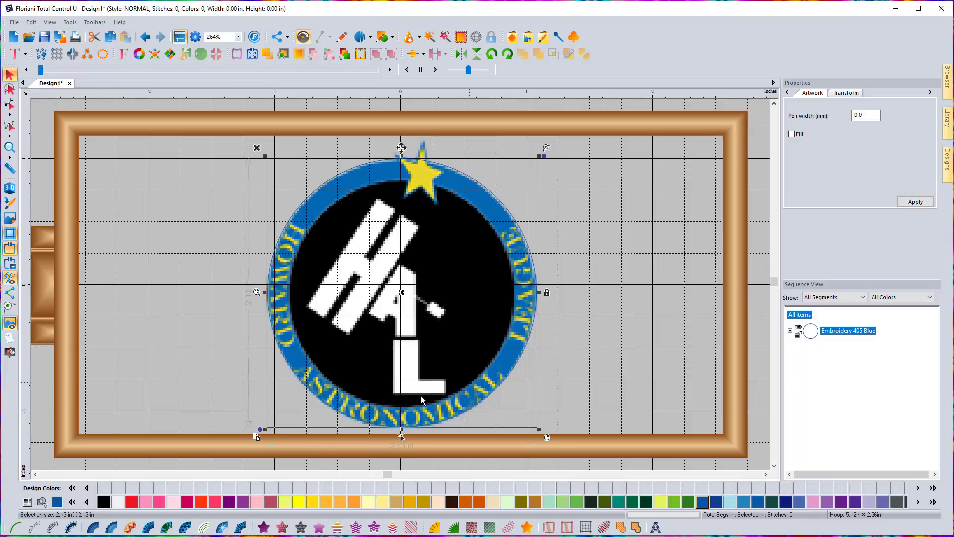
drag(402, 429, 402, 432)
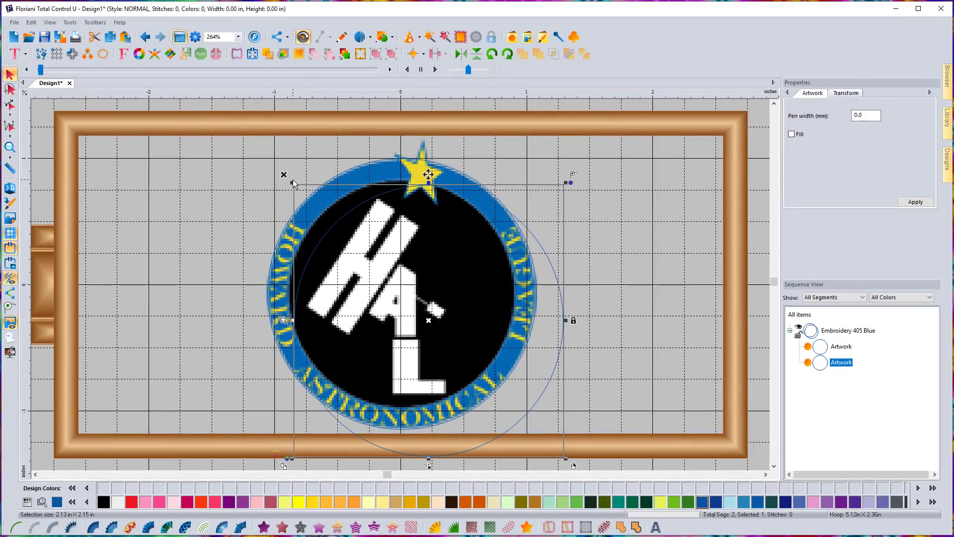
Step: Duplicate the outer circle, shrink the copy to about 1.78 by 1.80 inches and align it with the logo's black inner disc
drag(292, 182, 351, 234)
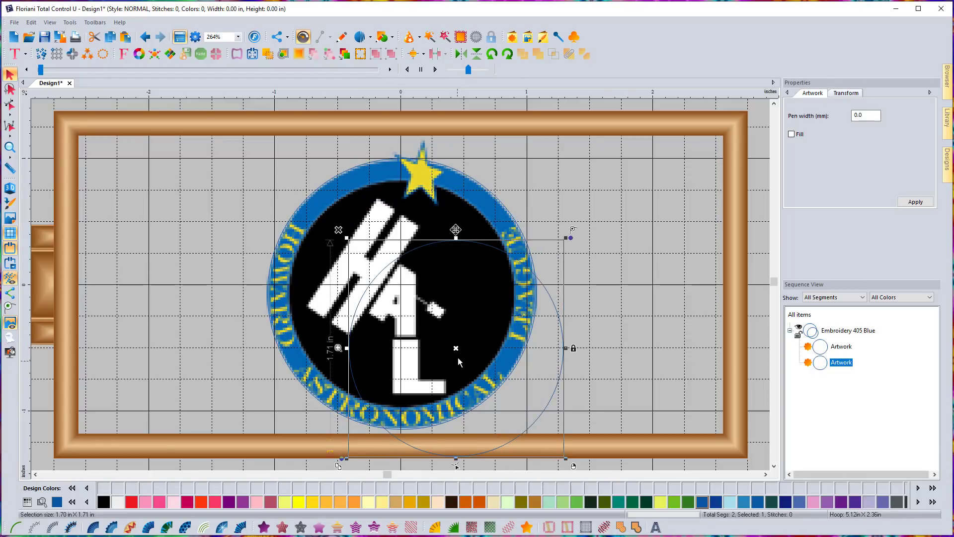
drag(458, 350, 399, 288)
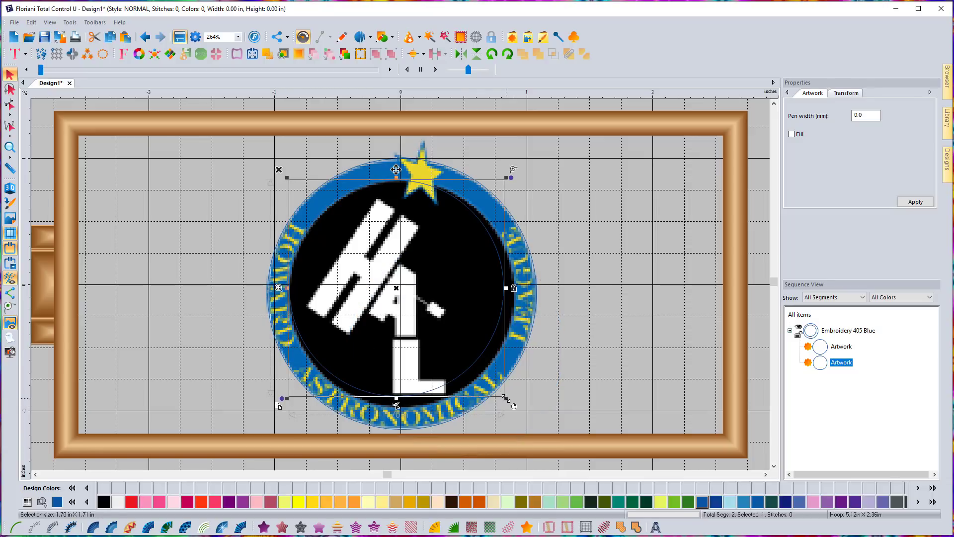
drag(505, 398, 516, 407)
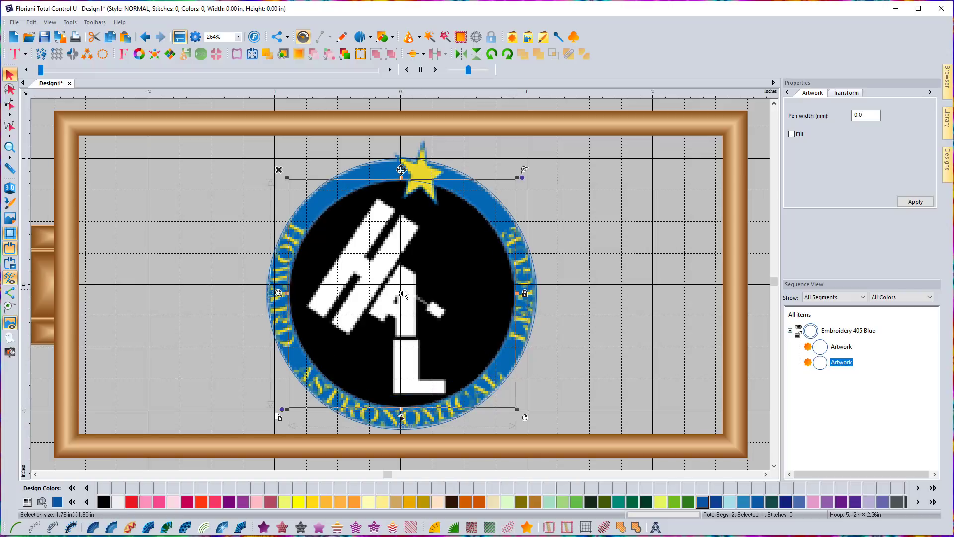
drag(403, 294, 405, 297)
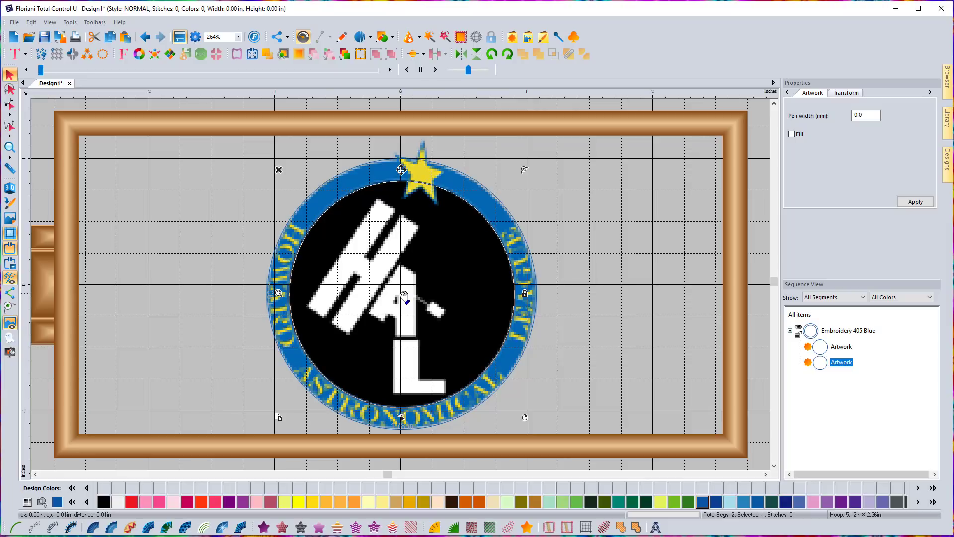
drag(405, 297, 405, 297)
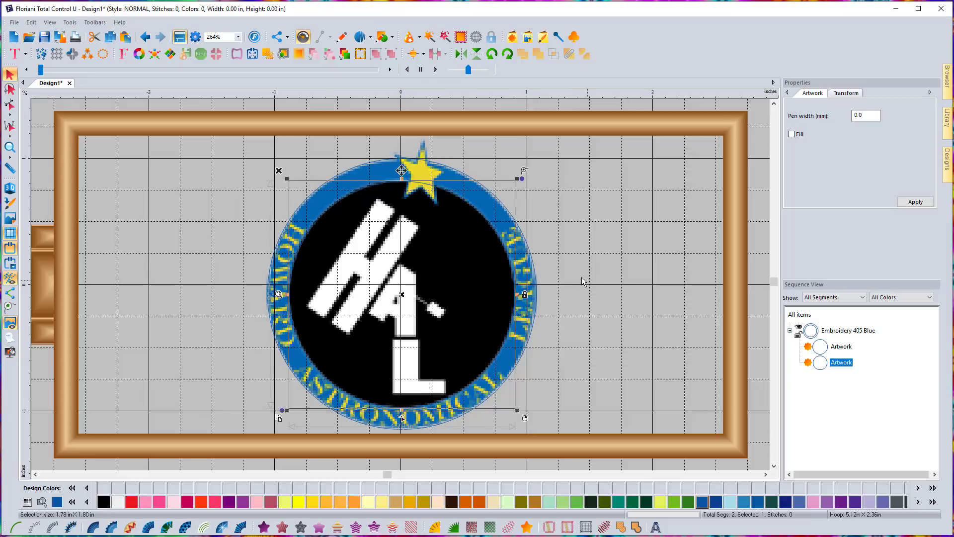
click(626, 249)
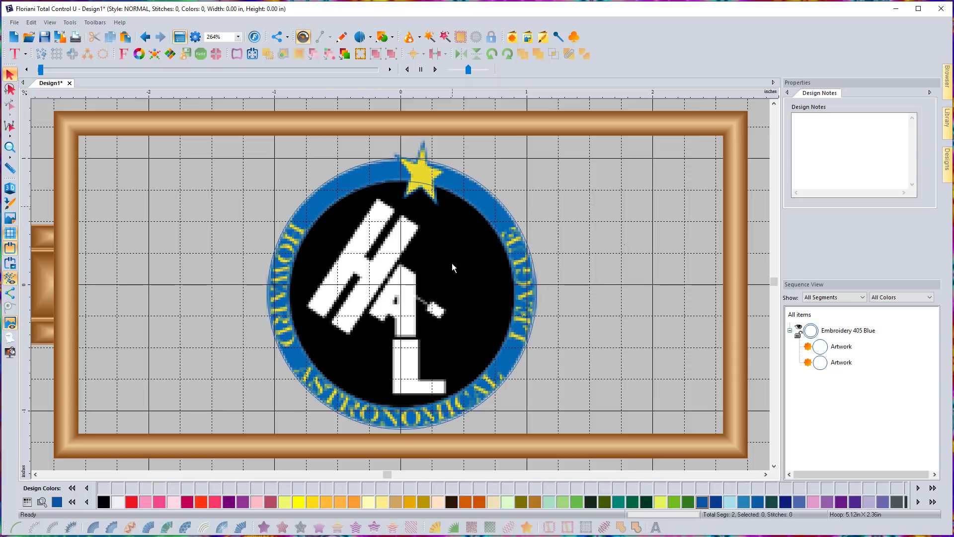
Step: Duplicate the inner circle and recolor the copy to Embroidery 900 Black
click(347, 193)
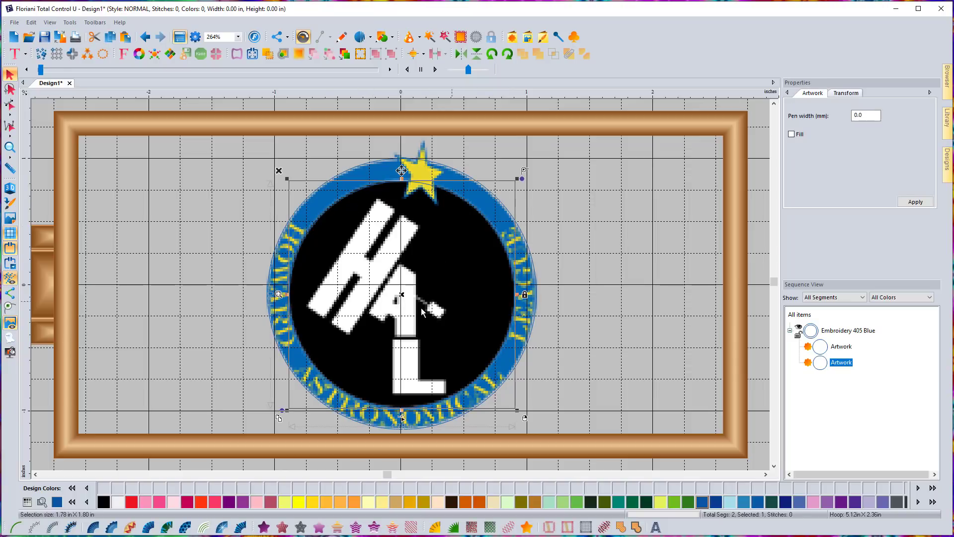
key(ctrl+d)
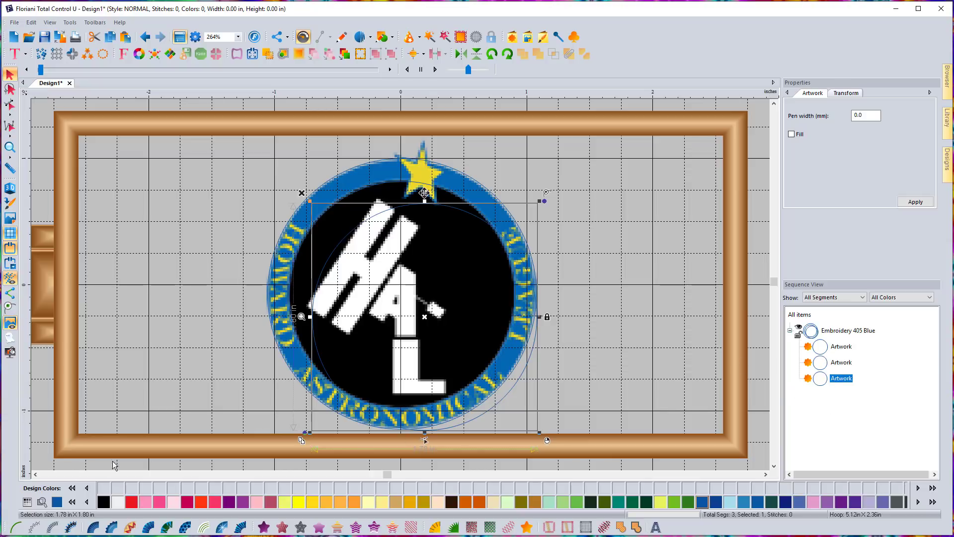
click(105, 502)
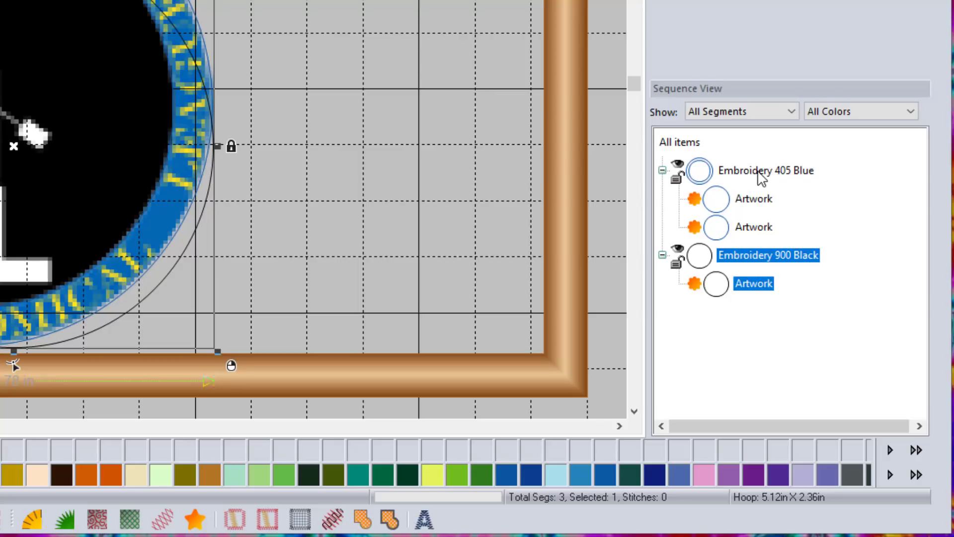
Step: Combine the two blue circles into a single ring artwork and expand its colour group in the sequence
click(749, 203)
click(742, 225)
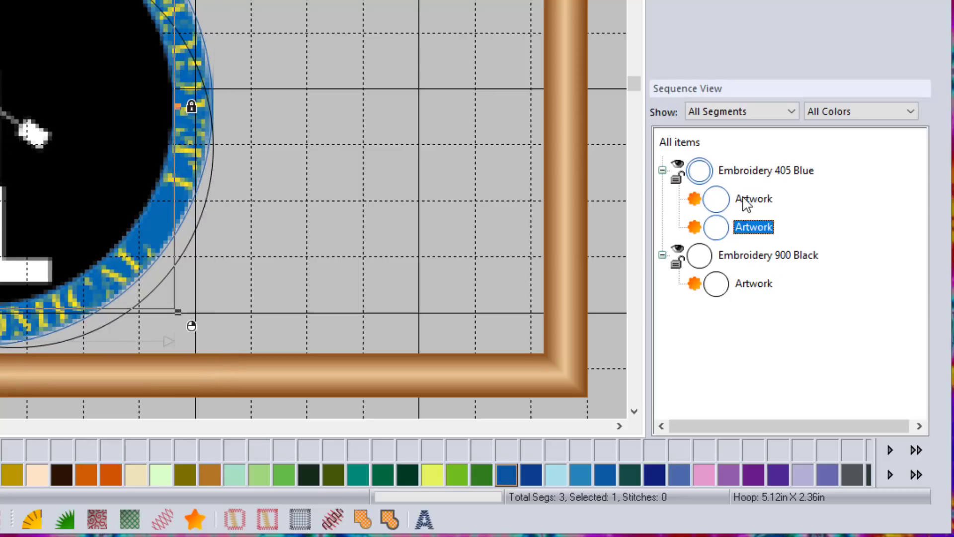
click(744, 202)
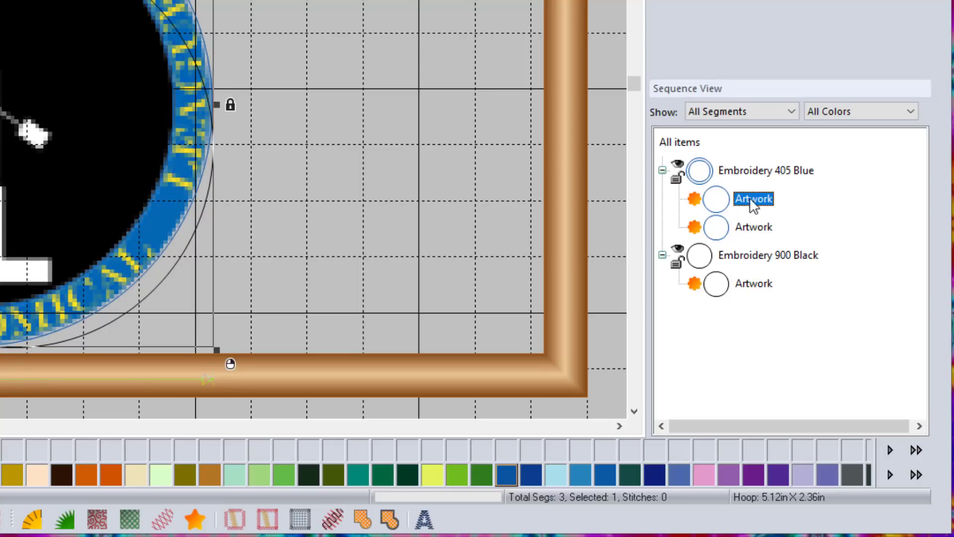
ctrl+click(750, 234)
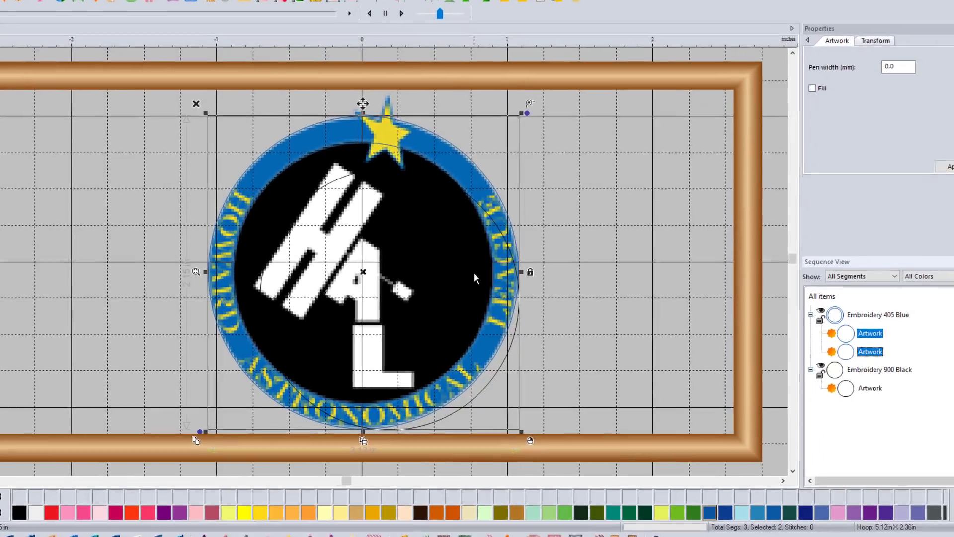
right_click(498, 294)
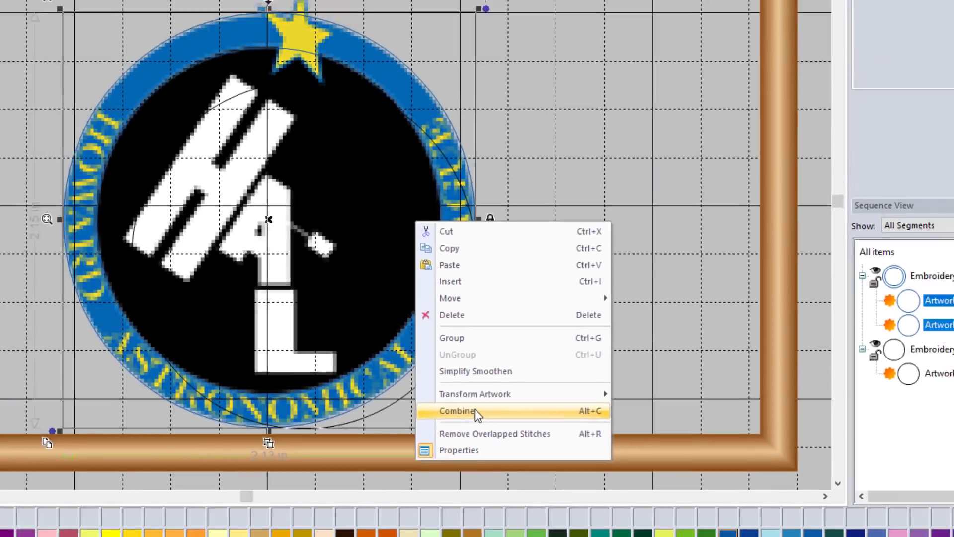
click(371, 396)
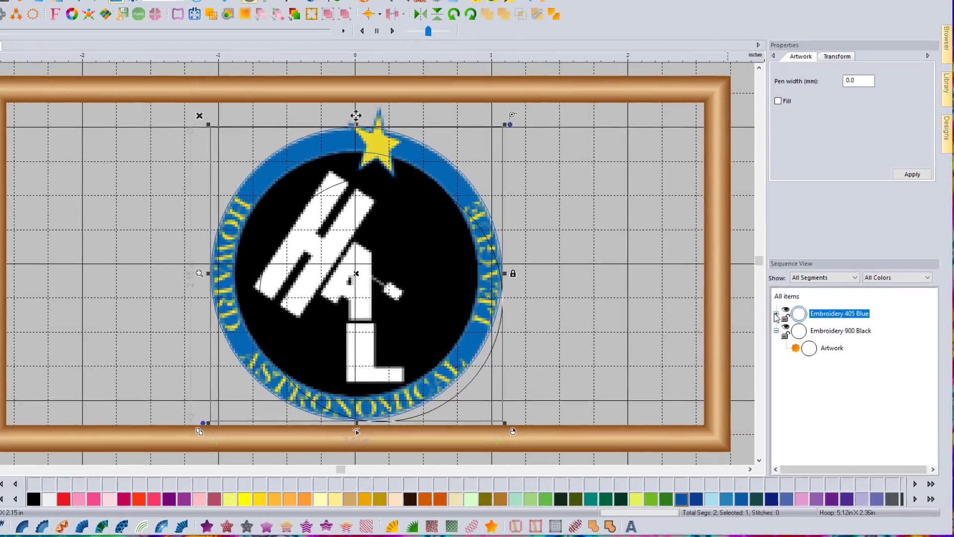
click(789, 331)
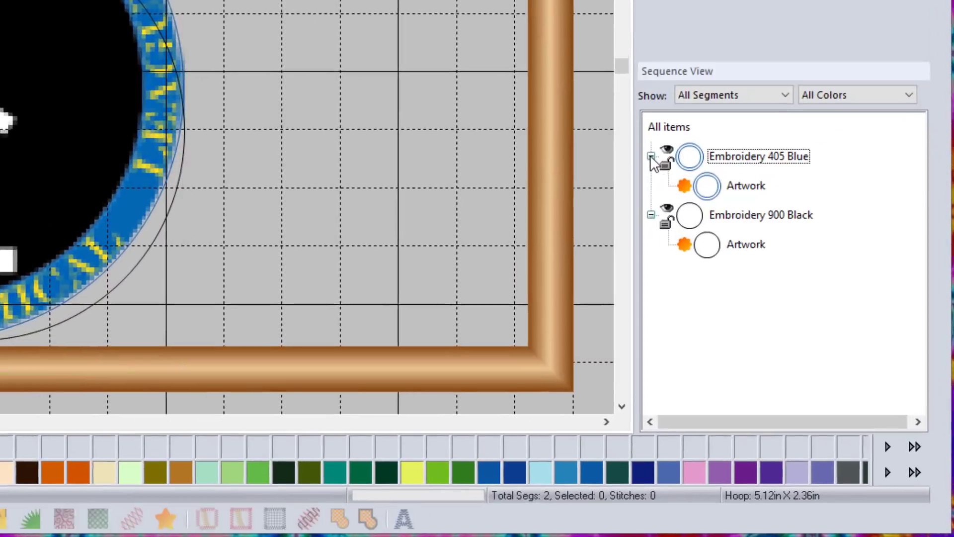
click(711, 152)
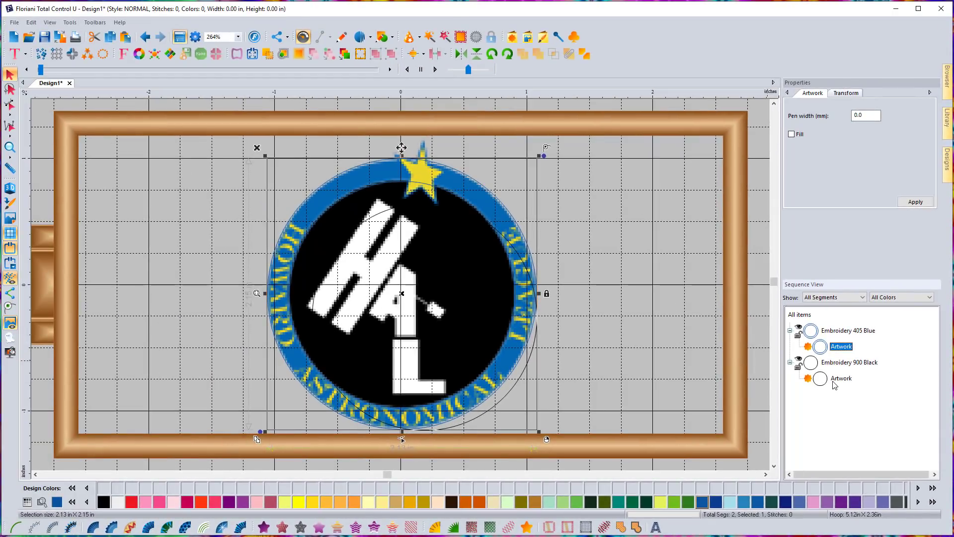
Step: Move the black circle so it is centred over the logo's black inner disc
click(816, 341)
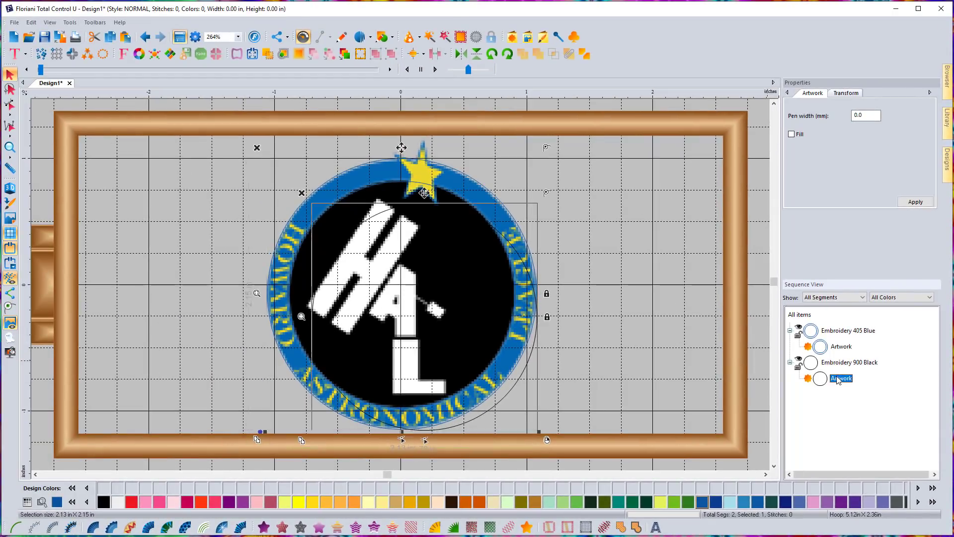
key(Escape)
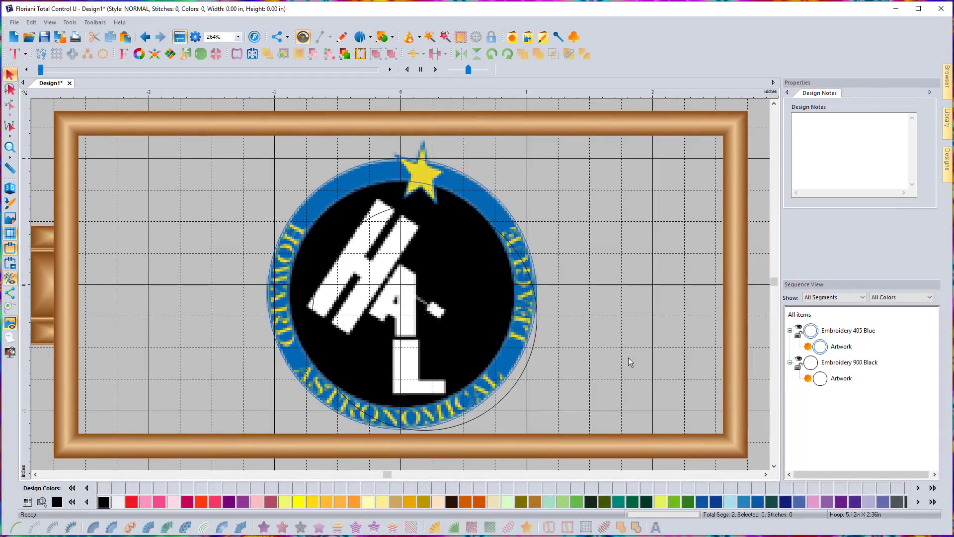
click(829, 380)
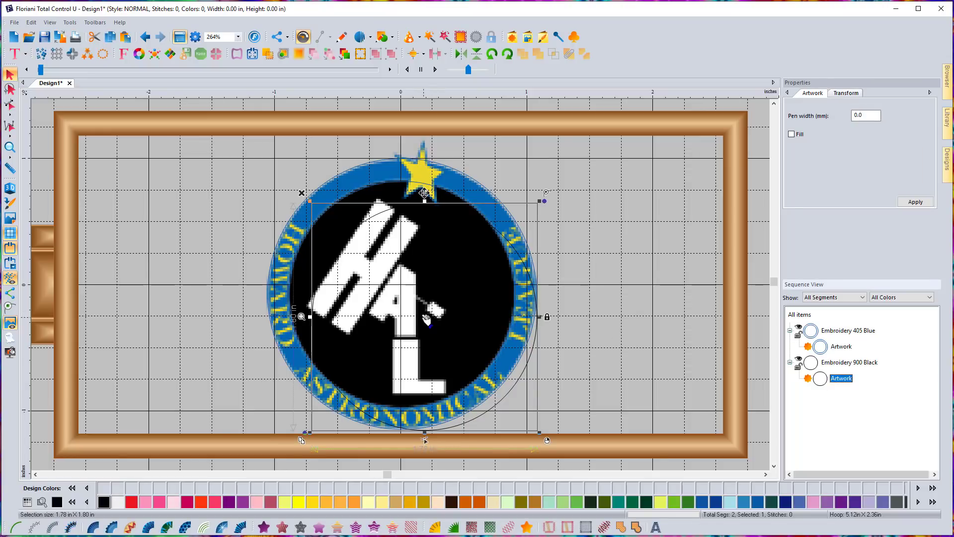
drag(423, 318, 406, 294)
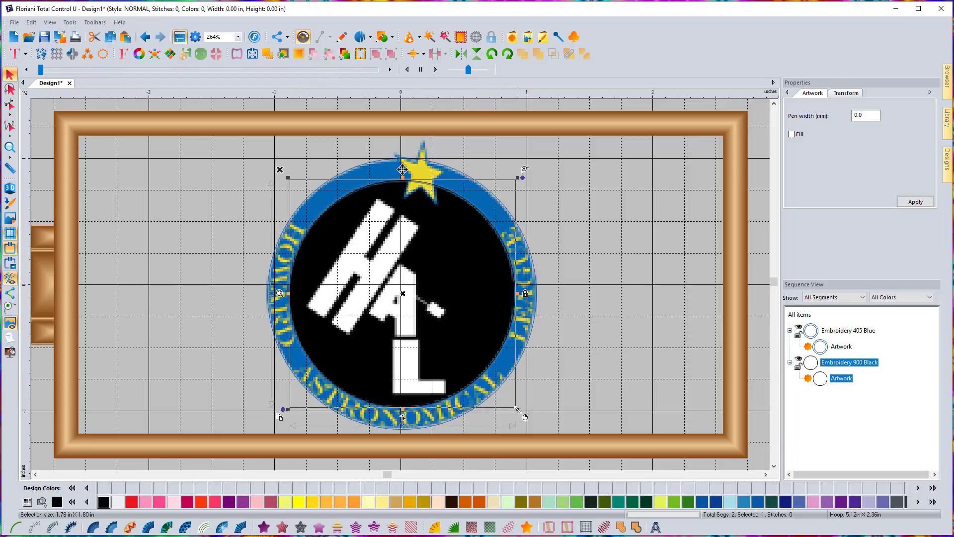
Step: Enlarge the black circle to about 1.84 by 1.86 inches, recentre it, and check its overlap with the backdrop hidden before restoring the backdrop
drag(517, 409, 526, 416)
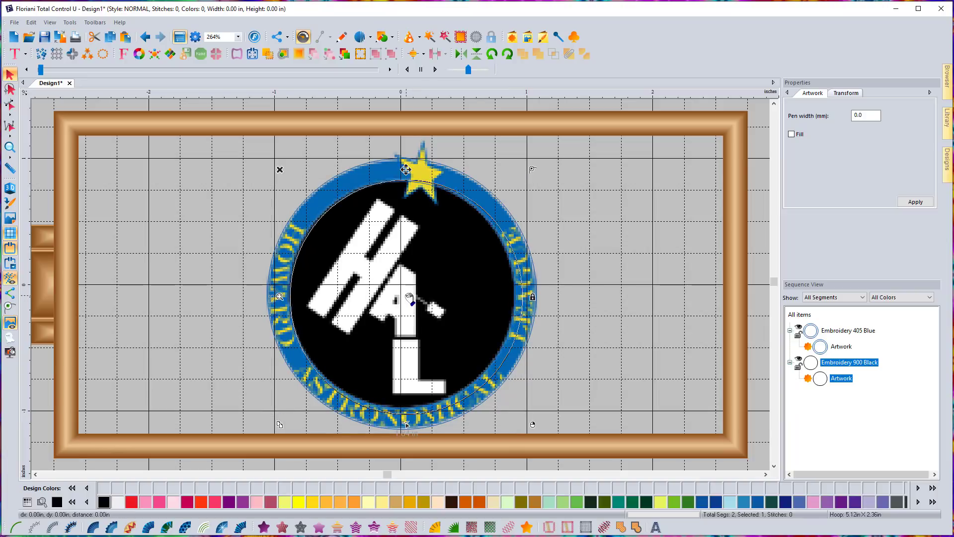
drag(410, 300, 405, 293)
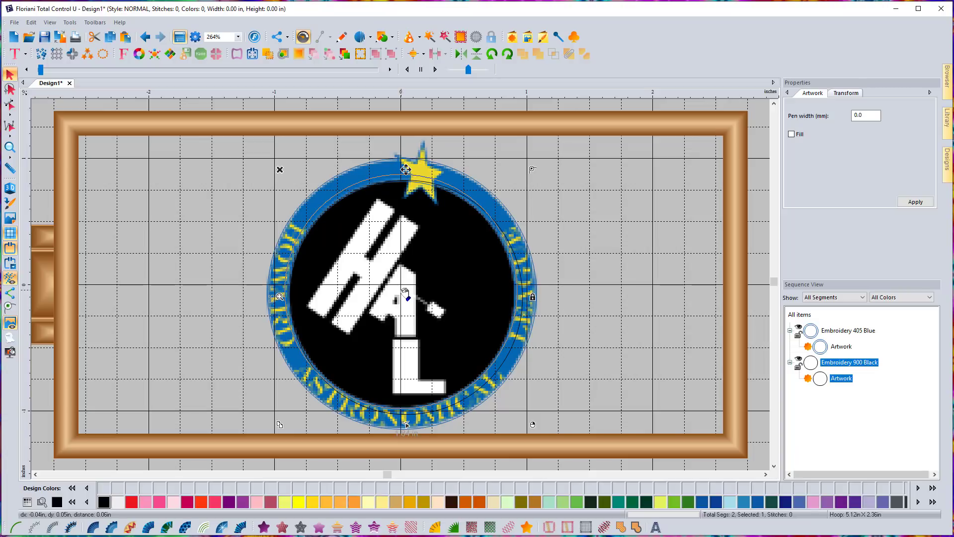
key(Escape)
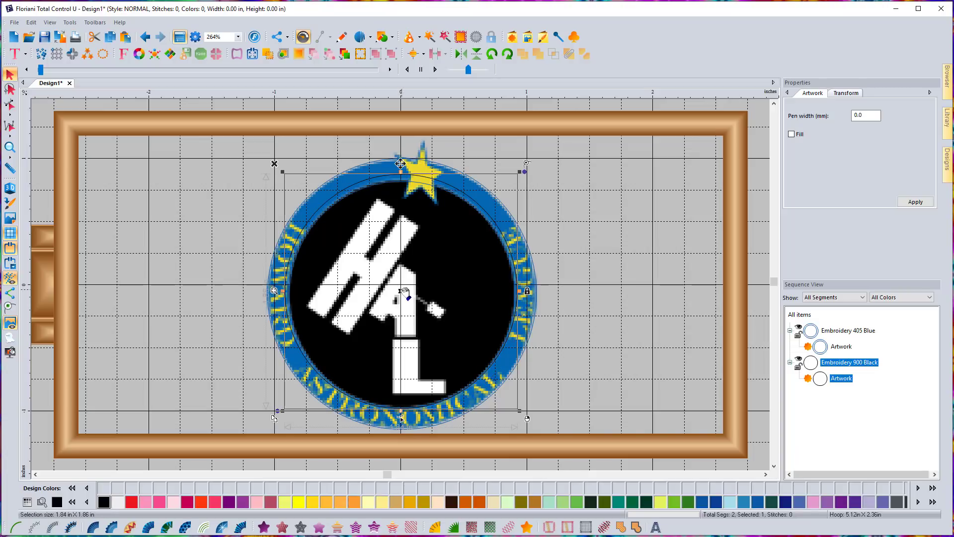
key(Escape)
click(860, 378)
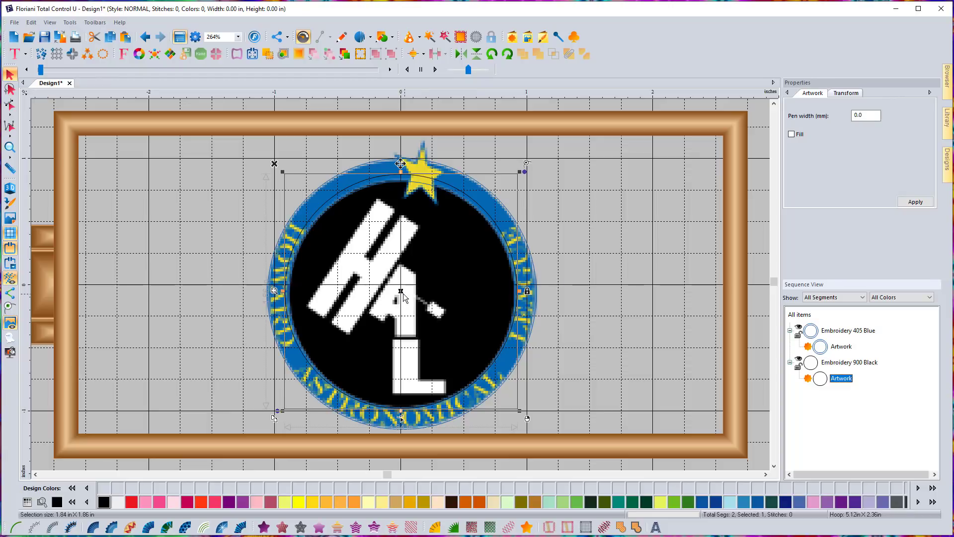
drag(404, 292, 405, 297)
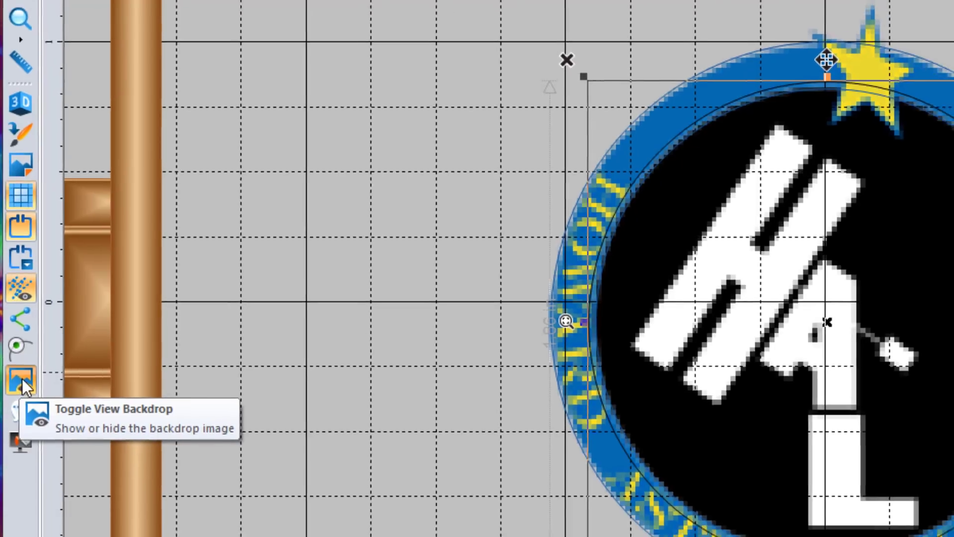
click(23, 391)
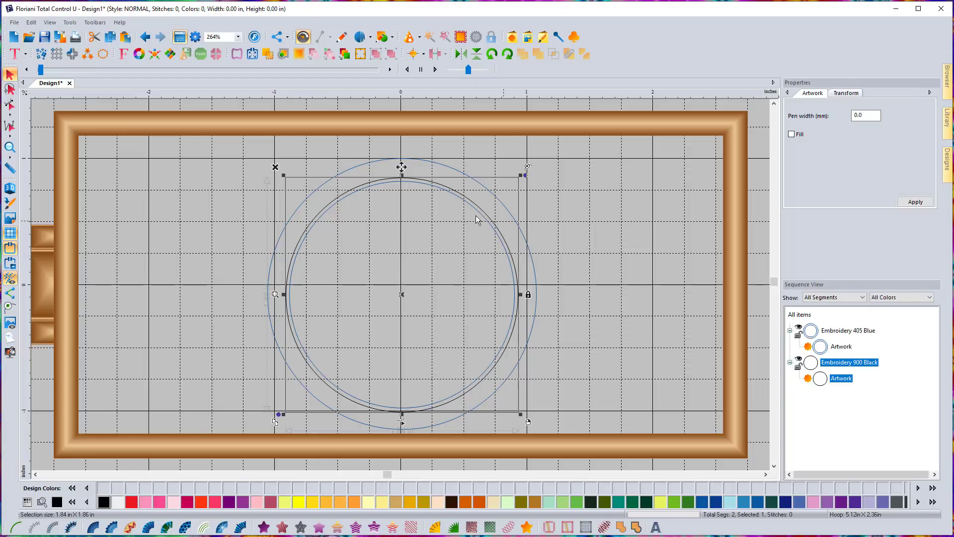
click(10, 322)
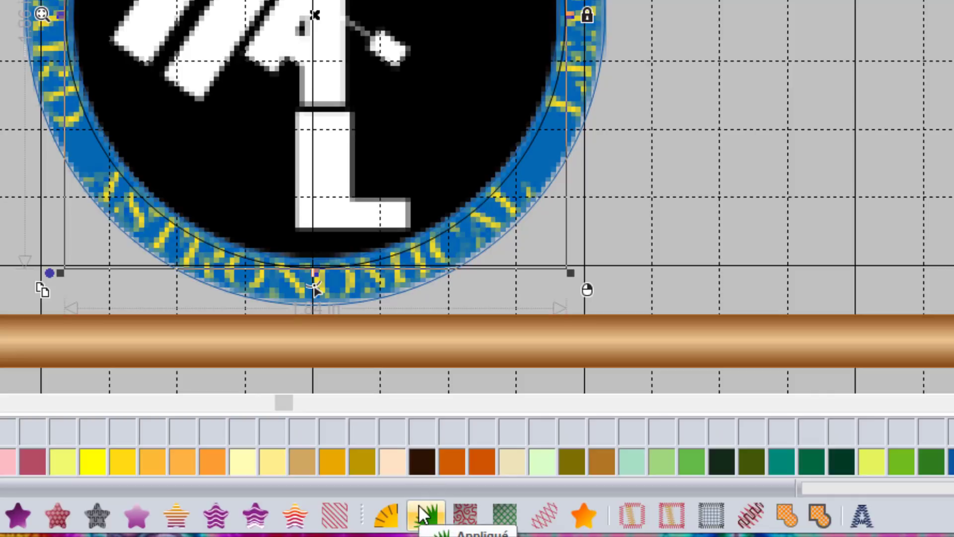
Step: Convert the black circle to an Appliqué and preview its stitch-out in 3D
click(427, 517)
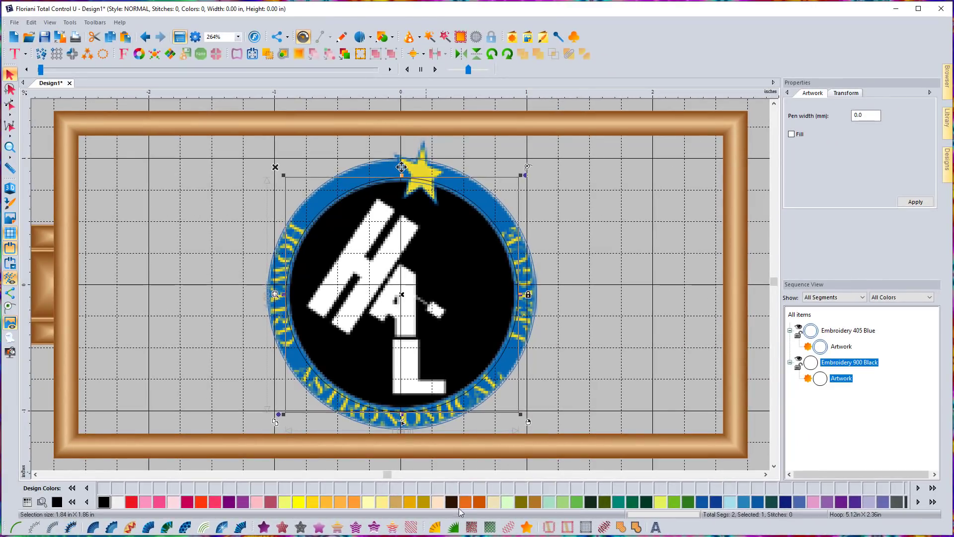
click(453, 527)
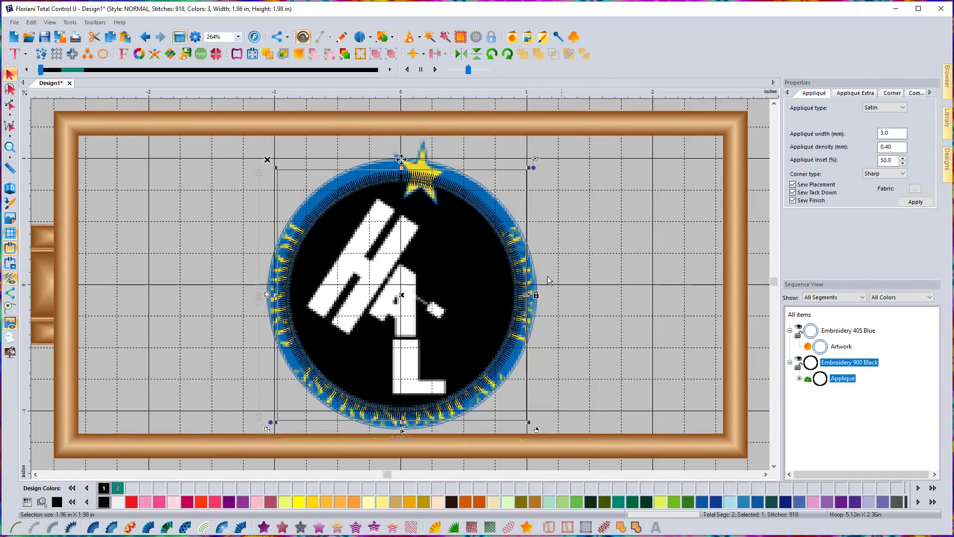
click(9, 188)
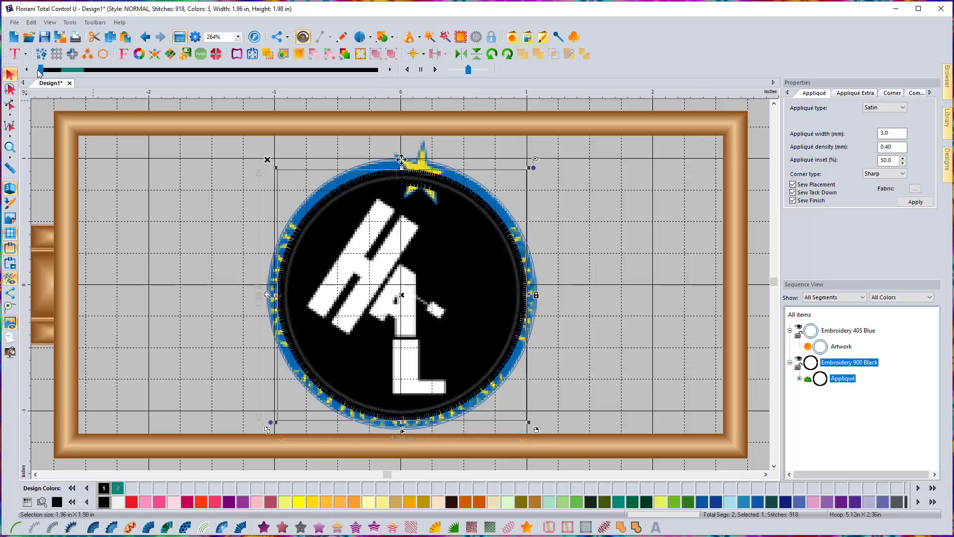
drag(40, 73, 88, 84)
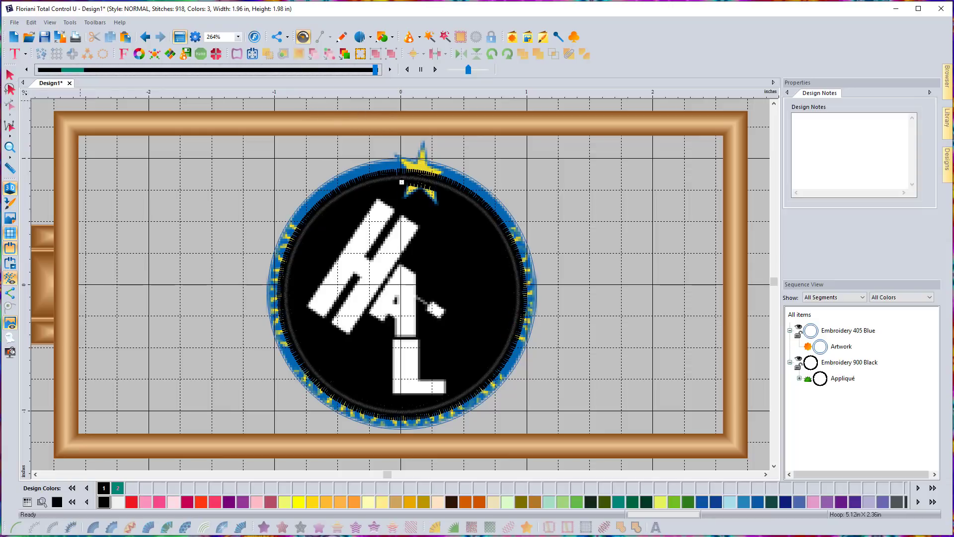
Step: Turn off Sew Finish for the appliqué and move the blue ring artwork after it in the sewing sequence
click(845, 379)
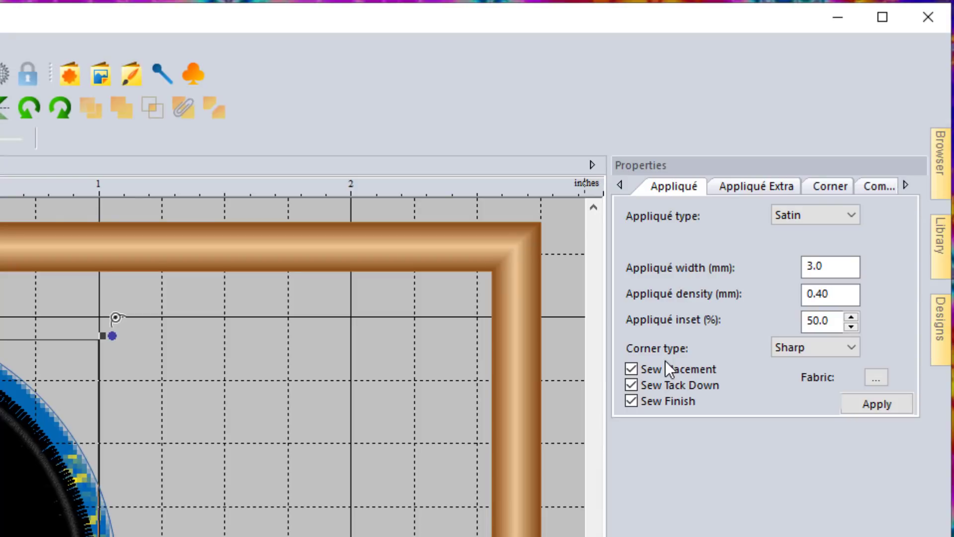
click(631, 401)
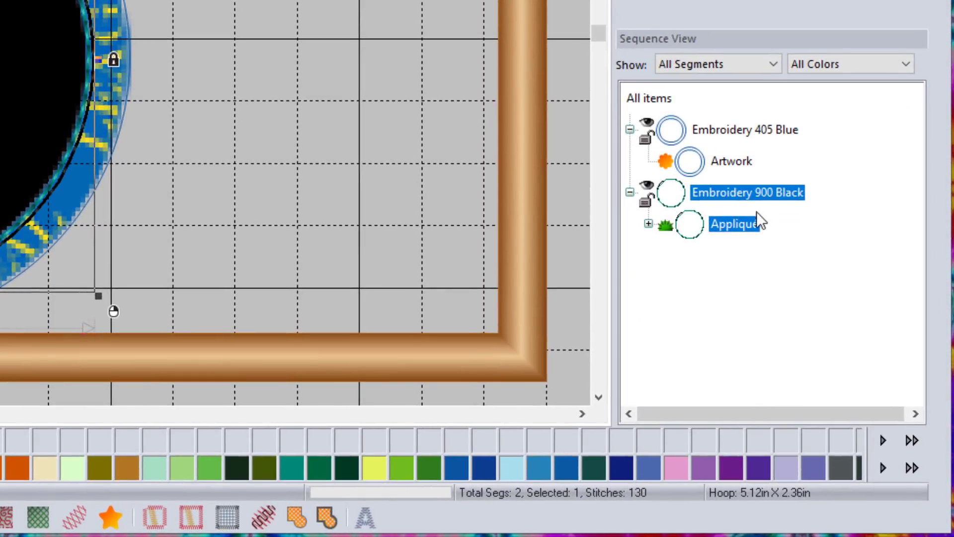
drag(735, 164, 734, 222)
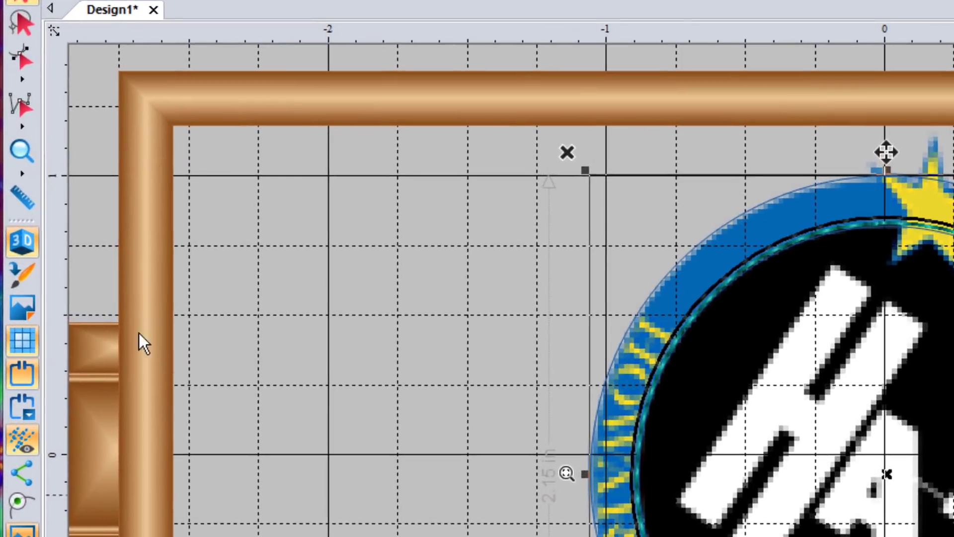
Step: Measure the blue ring's band width and convert the ring artwork to a Fill
click(22, 197)
drag(666, 288, 708, 319)
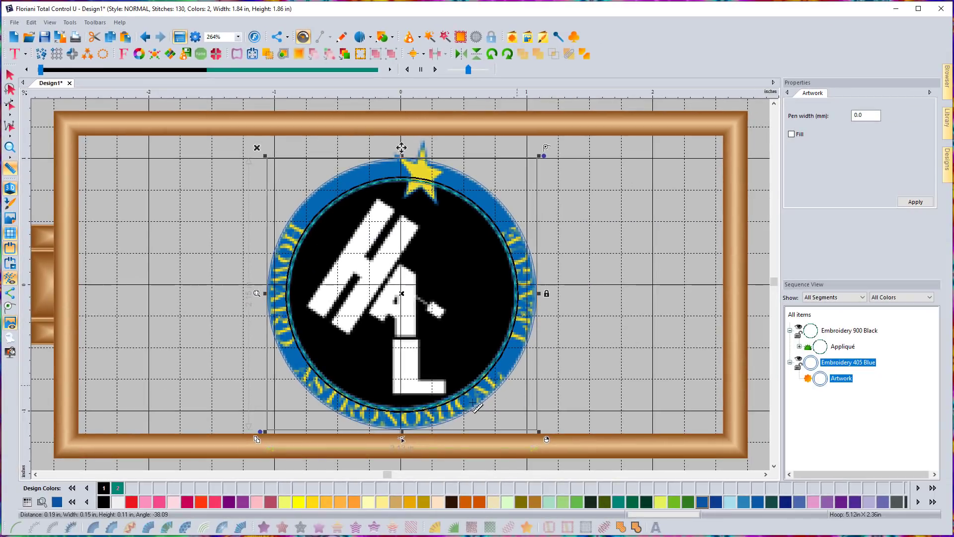
click(9, 74)
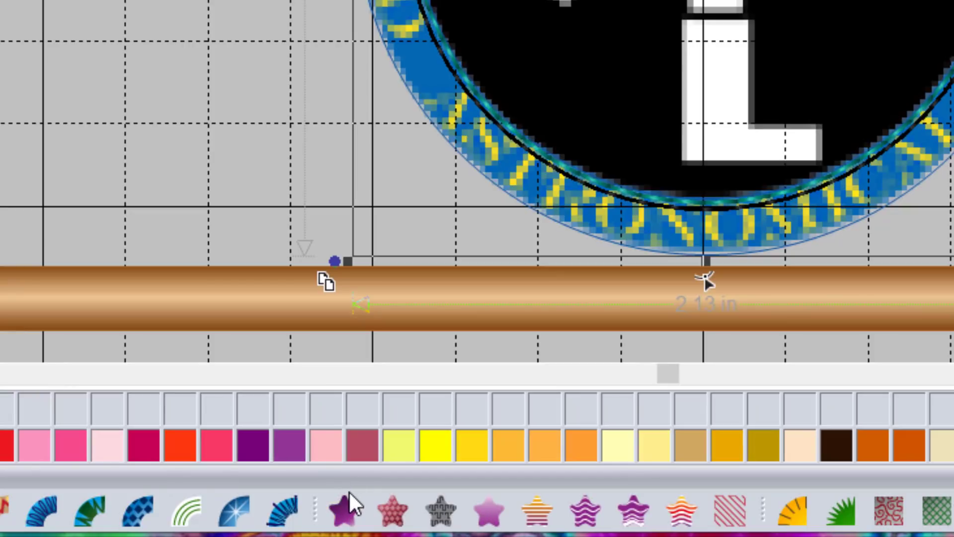
click(348, 502)
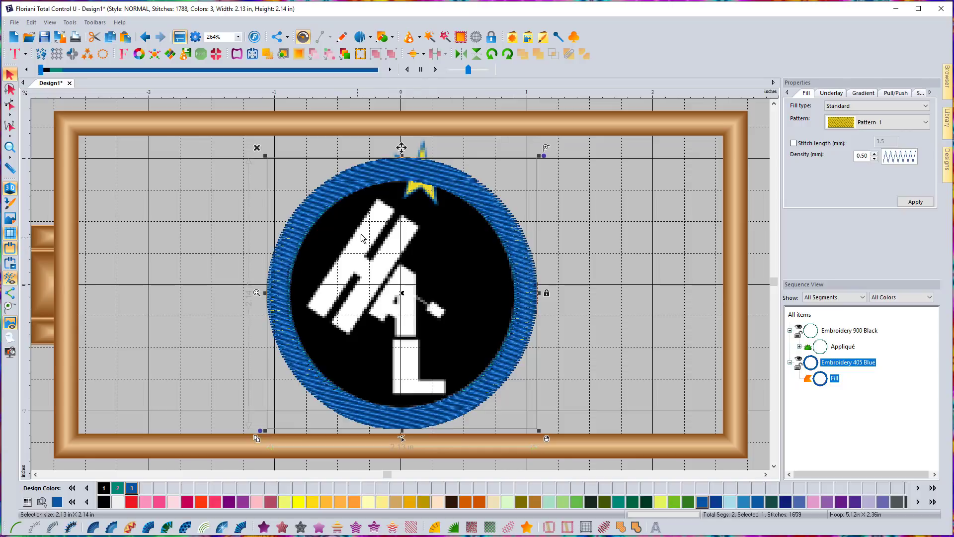
Step: Trace the letter H corner by corner with straight-line artwork over the backdrop and close the outline
click(340, 38)
click(321, 38)
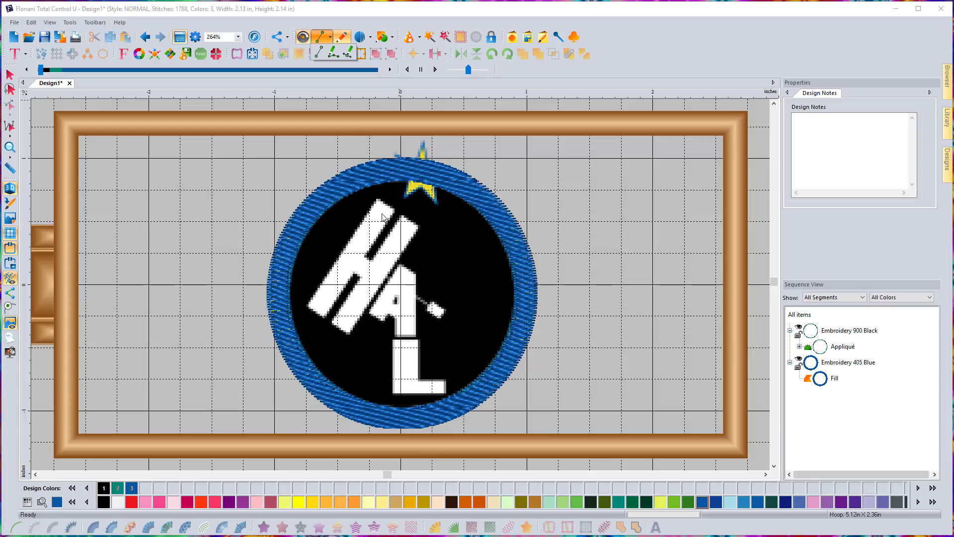
click(319, 53)
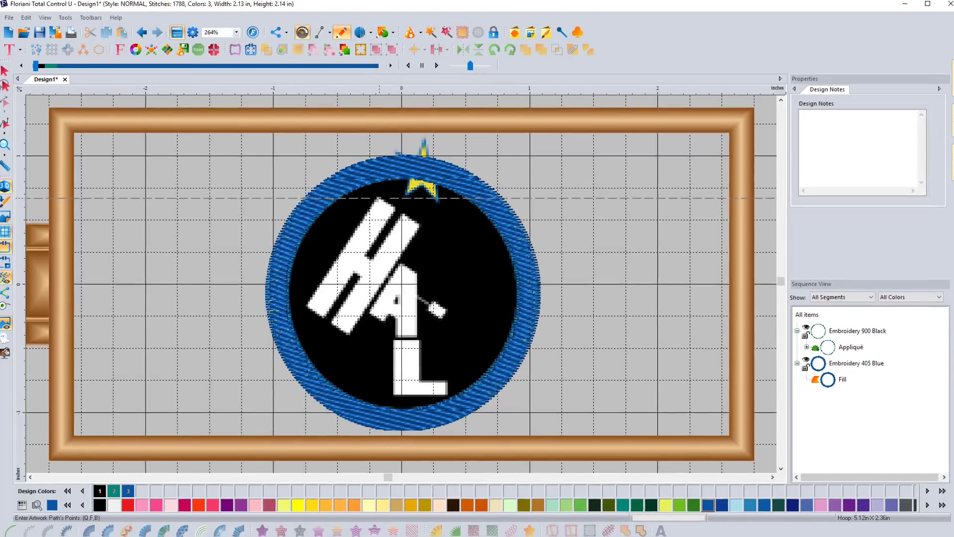
click(378, 200)
click(422, 154)
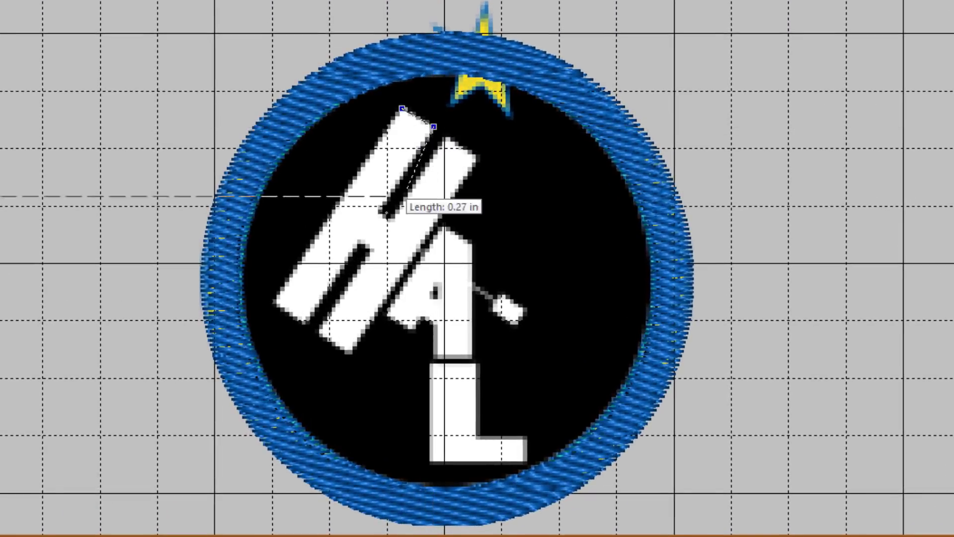
click(379, 212)
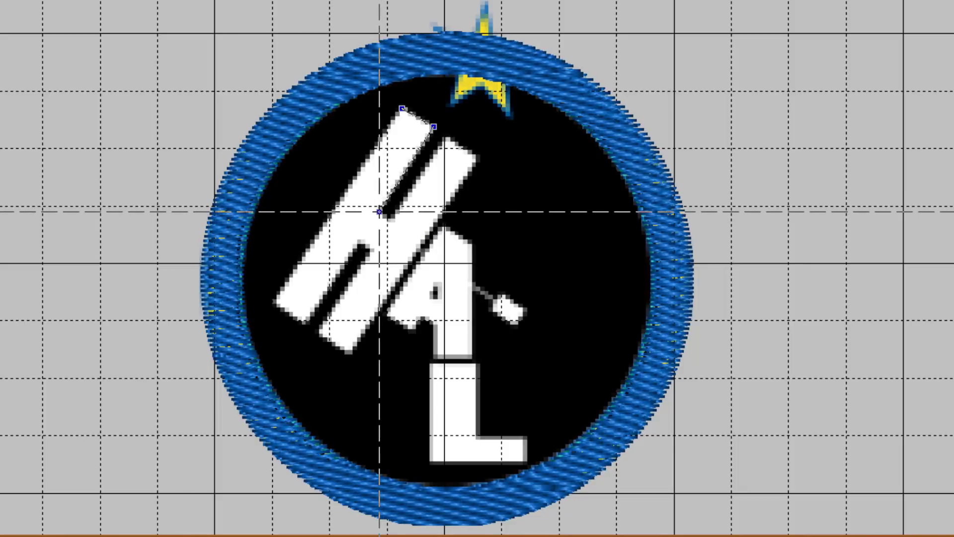
click(395, 222)
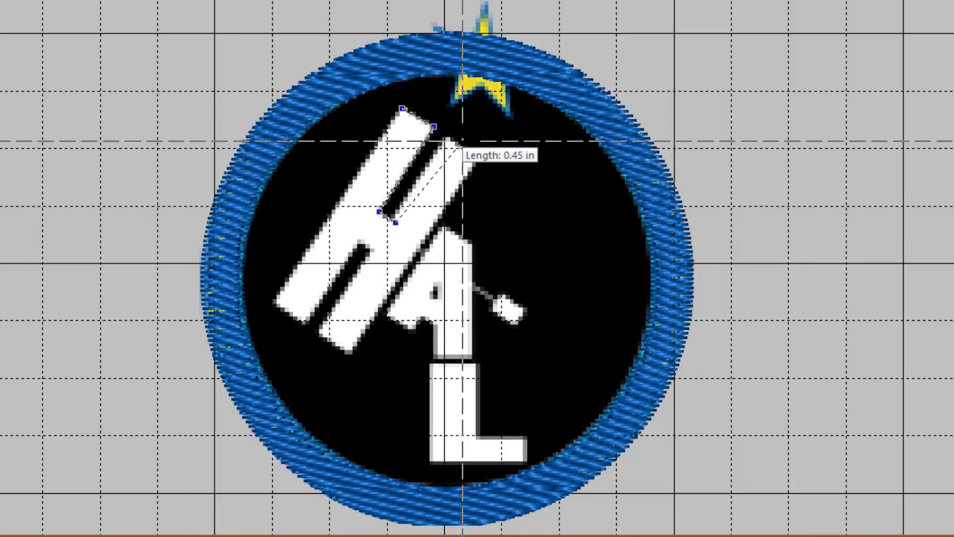
click(446, 140)
click(473, 159)
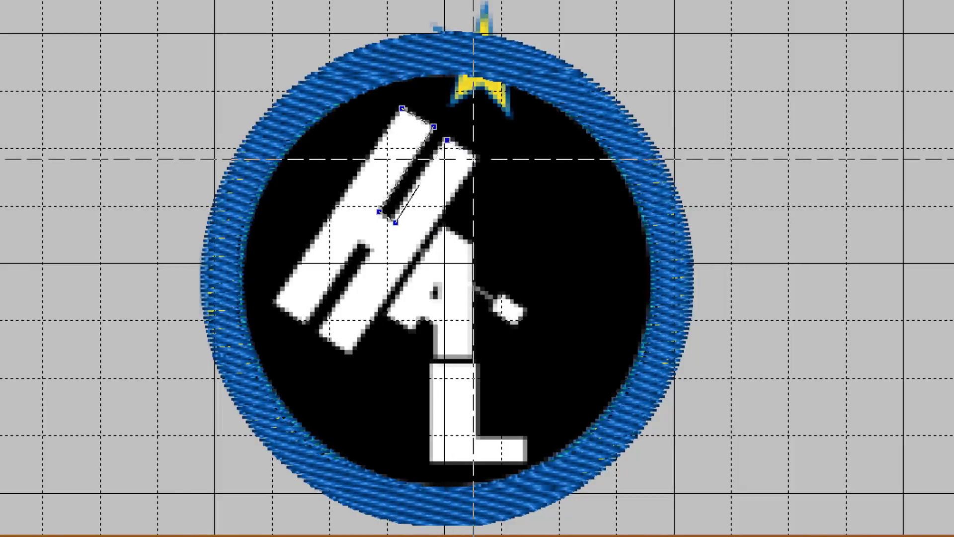
click(348, 352)
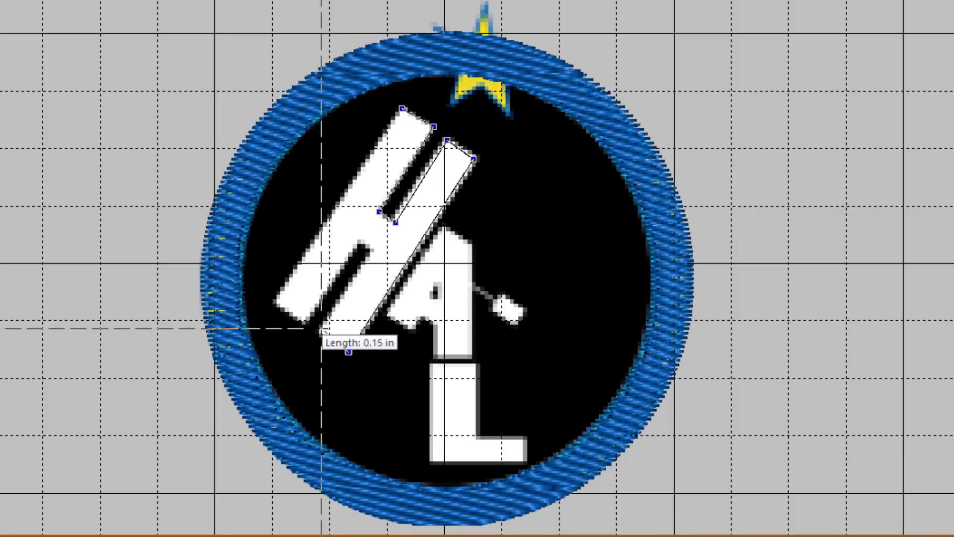
click(319, 328)
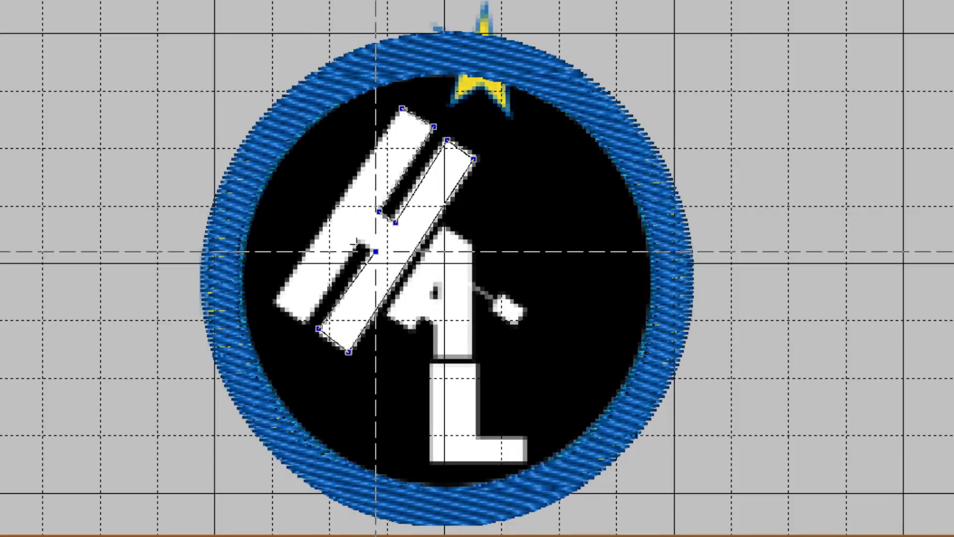
click(360, 241)
click(375, 252)
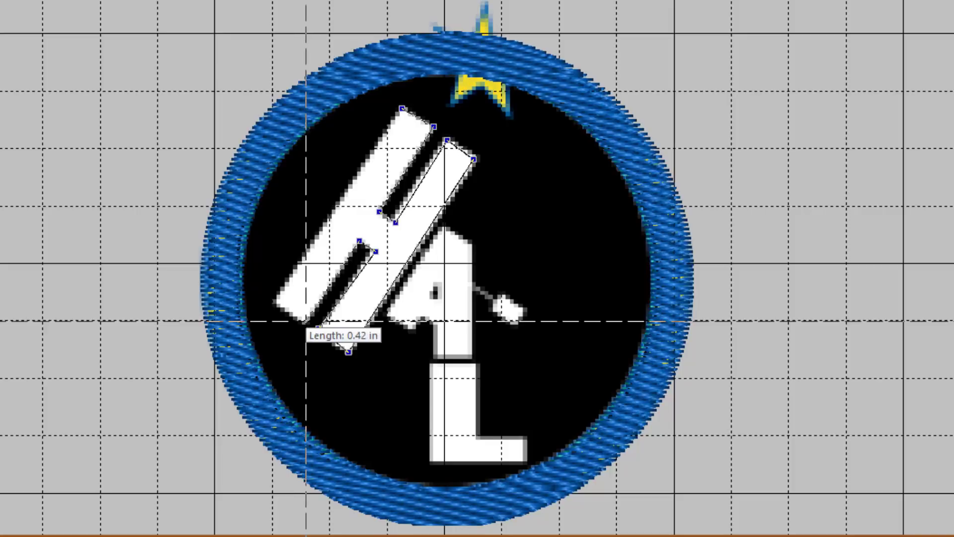
click(307, 322)
click(273, 300)
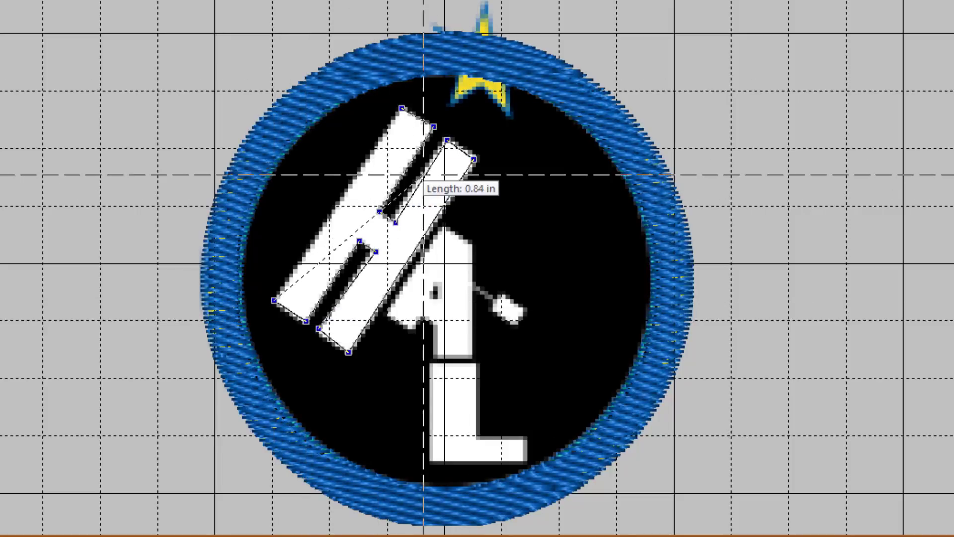
key(Return)
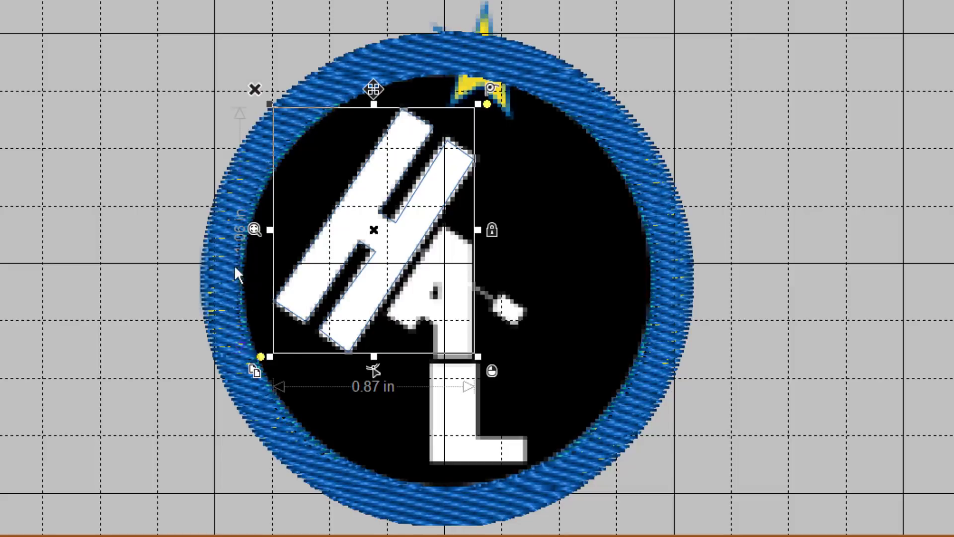
Step: Adjust a corner point at the H outline's lower notch, then discard the traced outline
key(h)
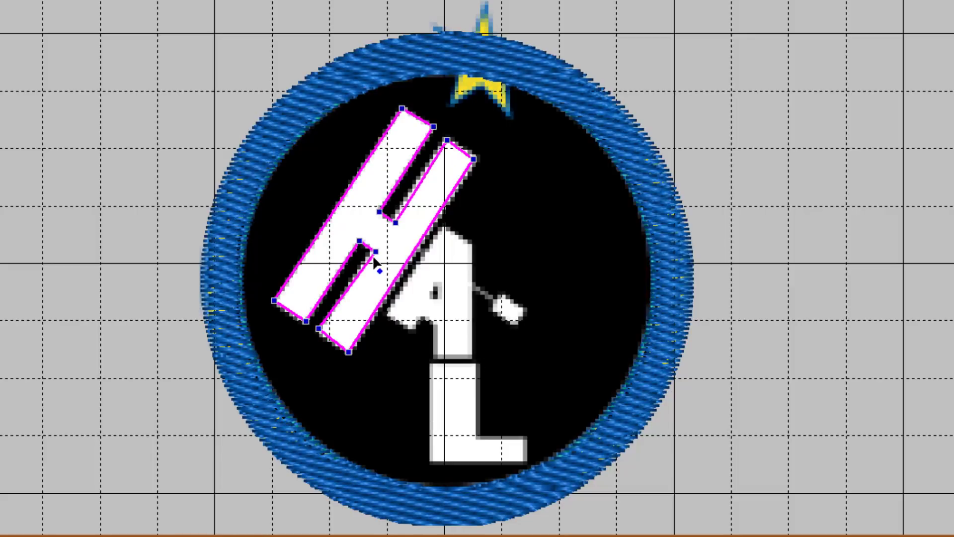
drag(374, 260, 373, 250)
key(Escape)
click(237, 236)
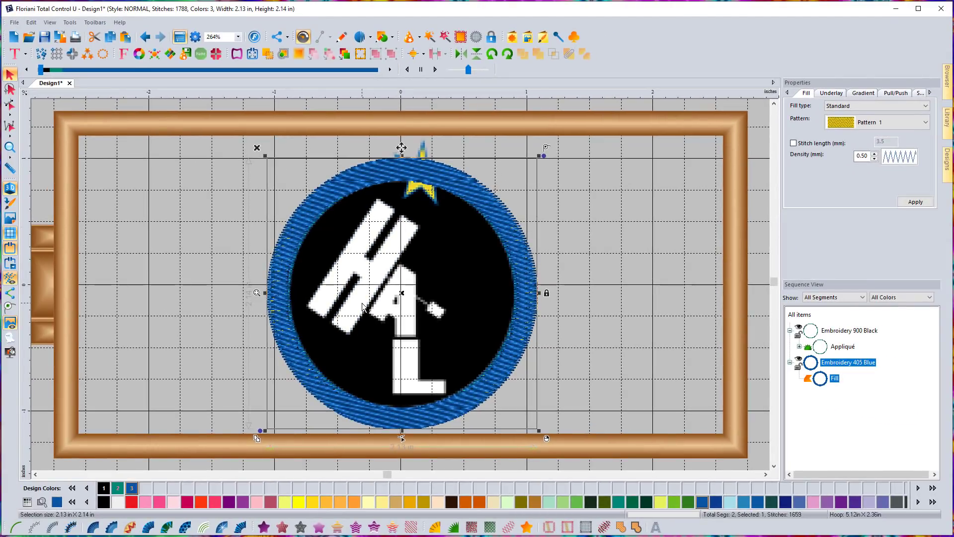
Step: Draw an upright artwork rectangle about 0.19 by 1.12 inches outside the blue ring
click(393, 37)
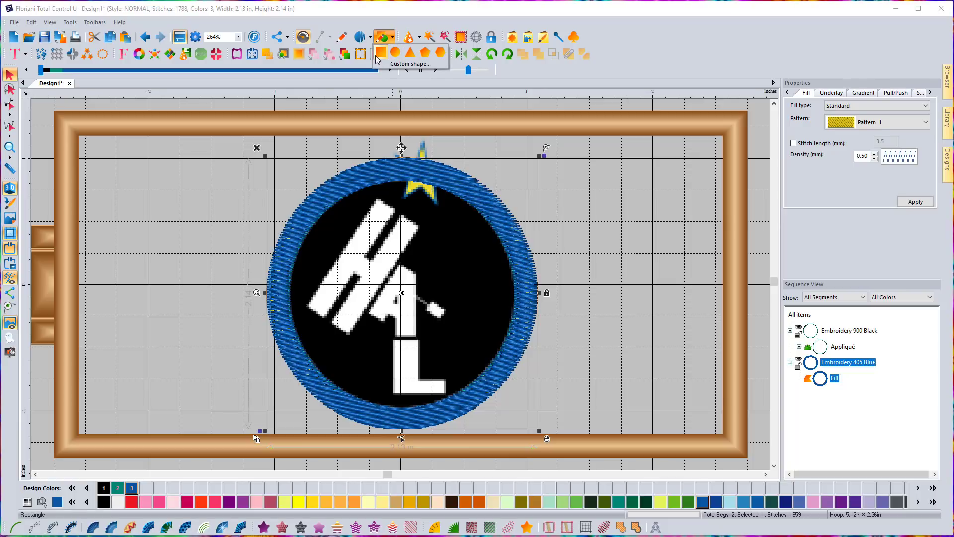
click(381, 52)
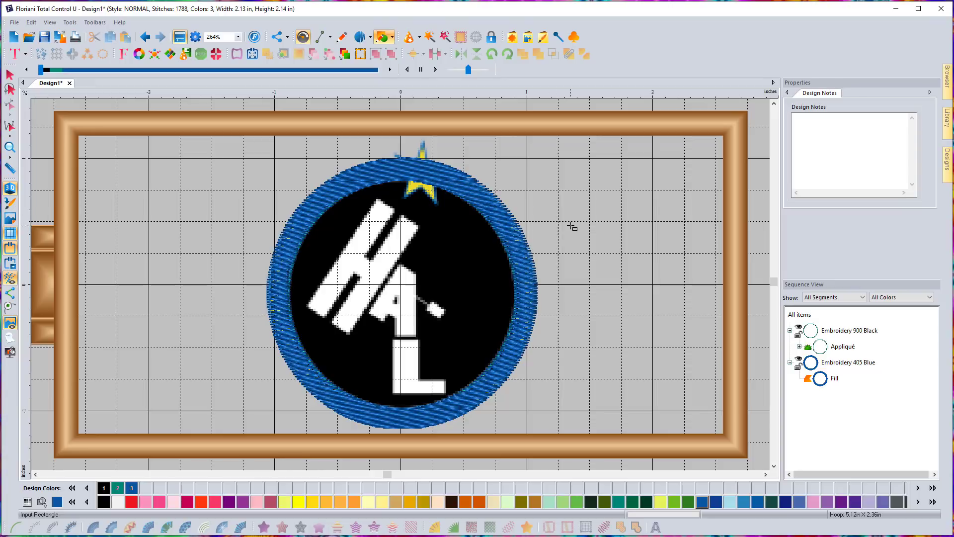
drag(571, 225, 594, 366)
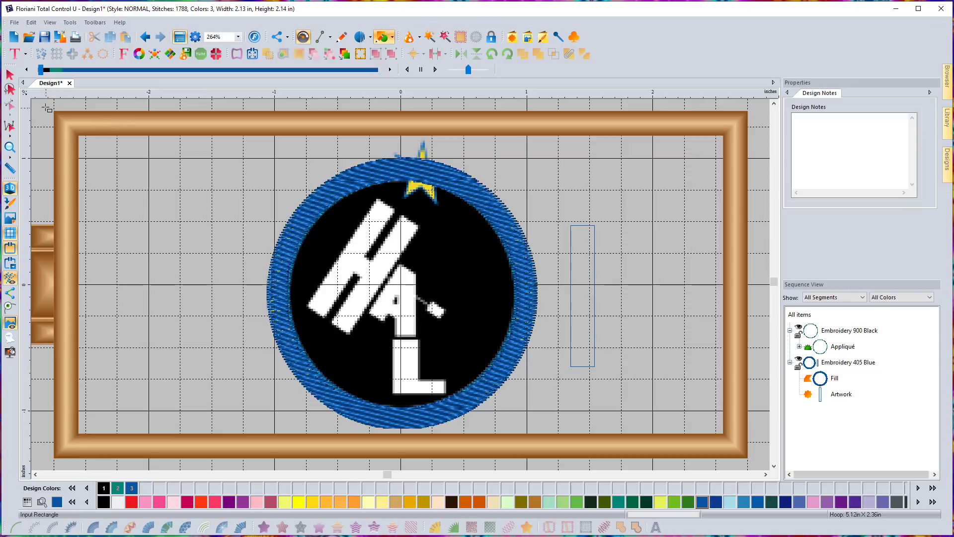
click(10, 89)
click(10, 75)
Step: Tilt and fit the rectangle over the H's right-hand stroke, spanning about 0.74 by 0.98 inches, and recolour it white
click(570, 246)
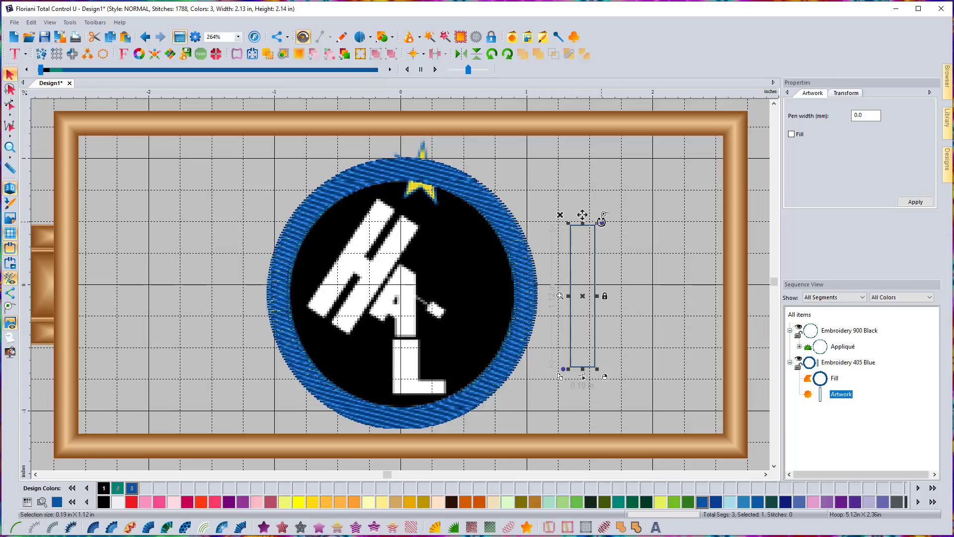
drag(602, 223, 631, 254)
drag(583, 296, 380, 276)
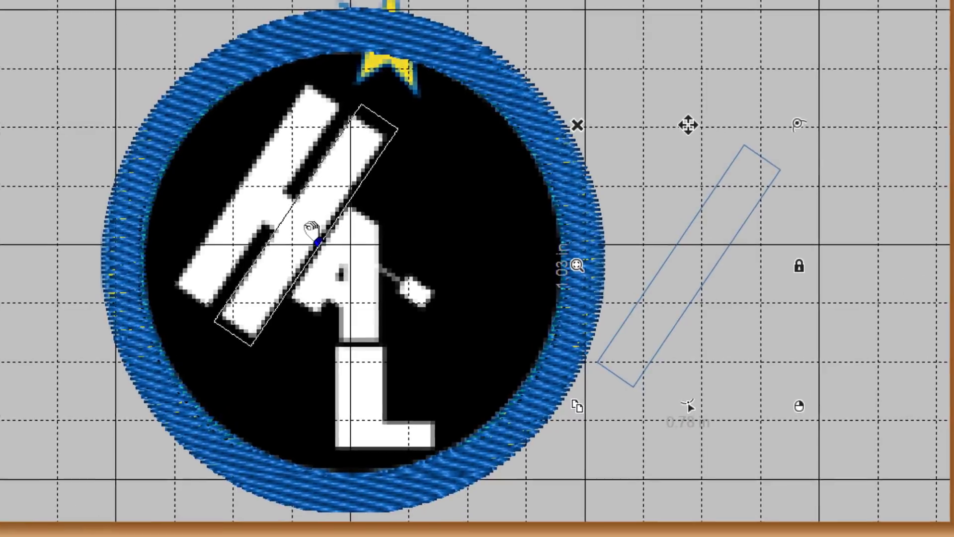
drag(312, 229, 312, 230)
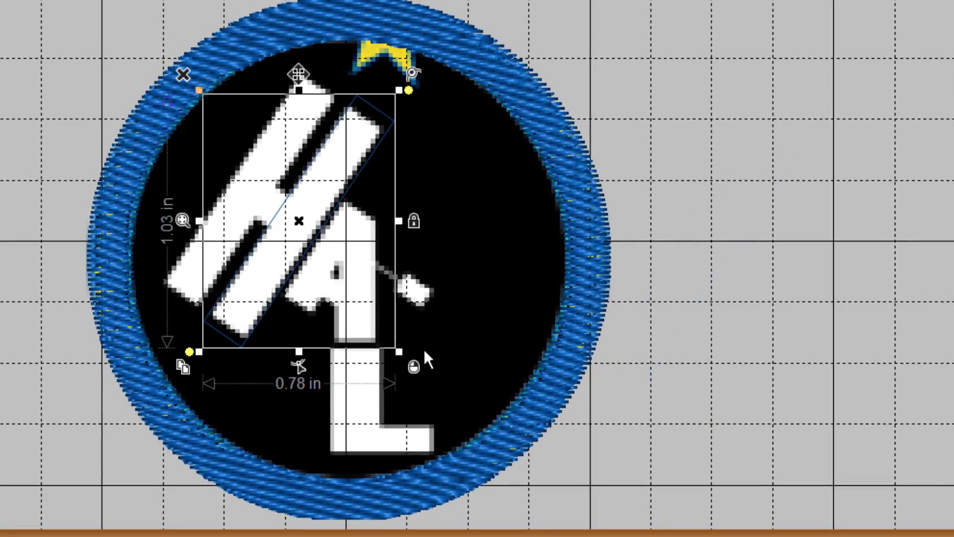
drag(399, 350, 380, 343)
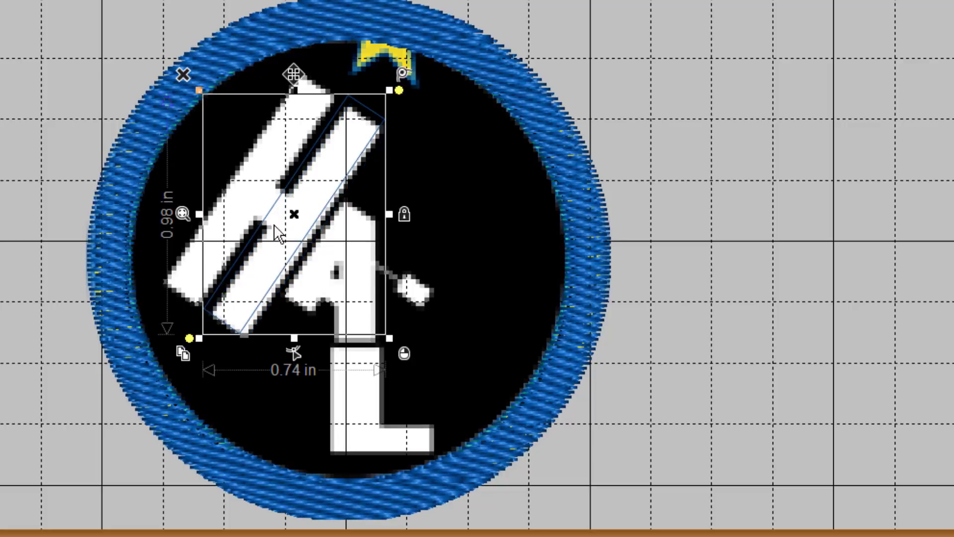
drag(294, 214, 298, 224)
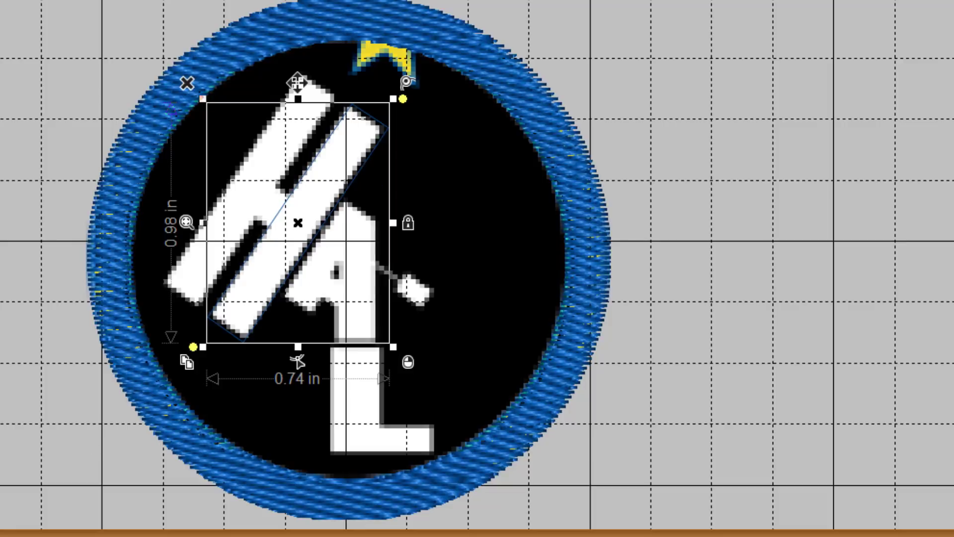
click(36, 479)
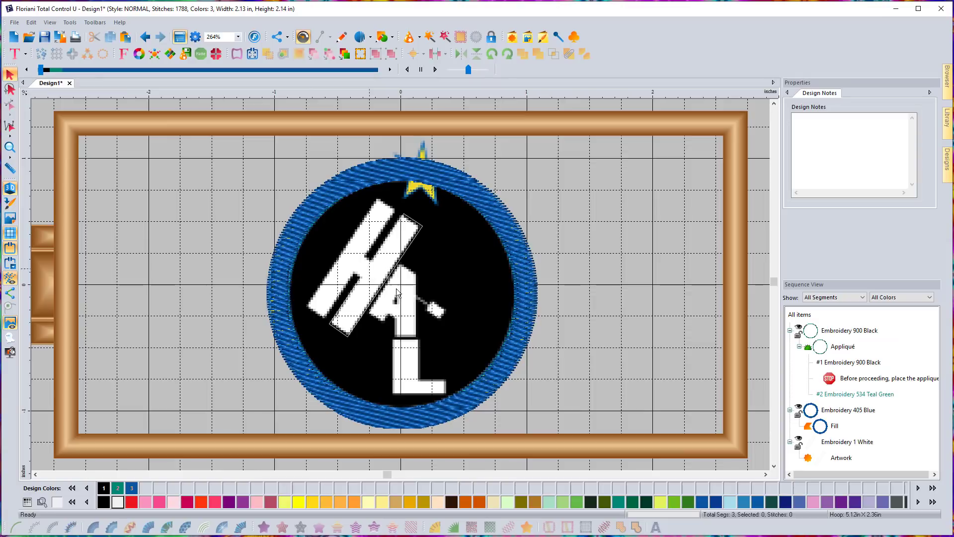
Step: Duplicate the white rectangle and place the copy over the H's left-hand stroke
click(389, 282)
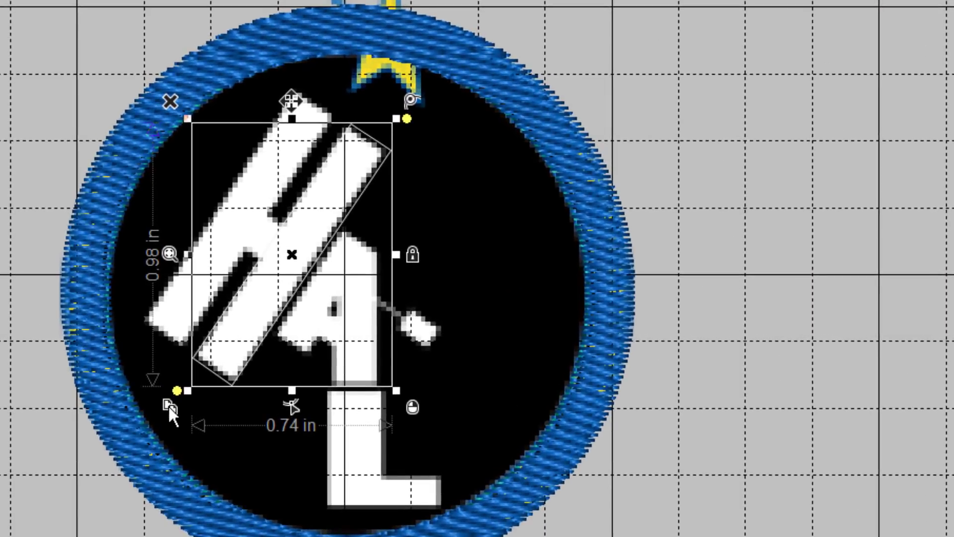
click(168, 407)
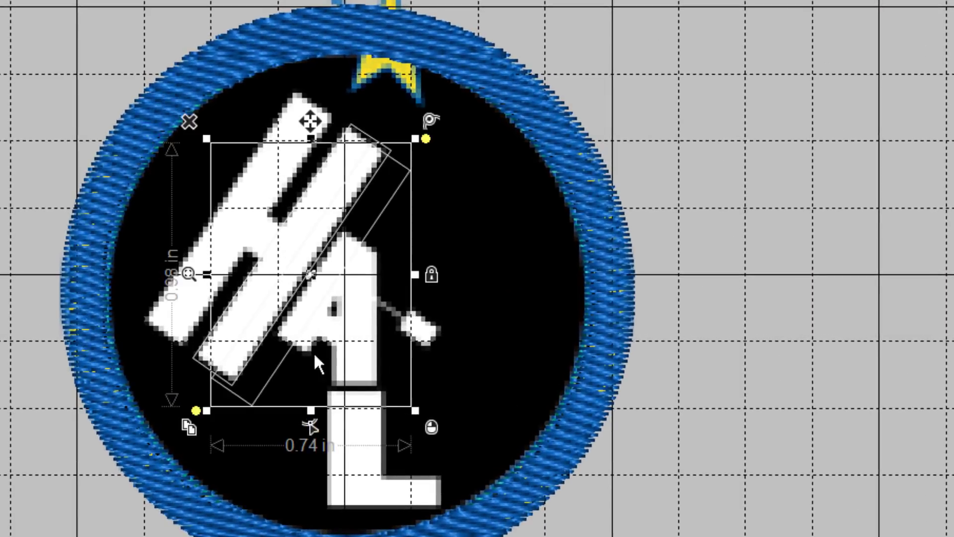
drag(316, 286, 244, 225)
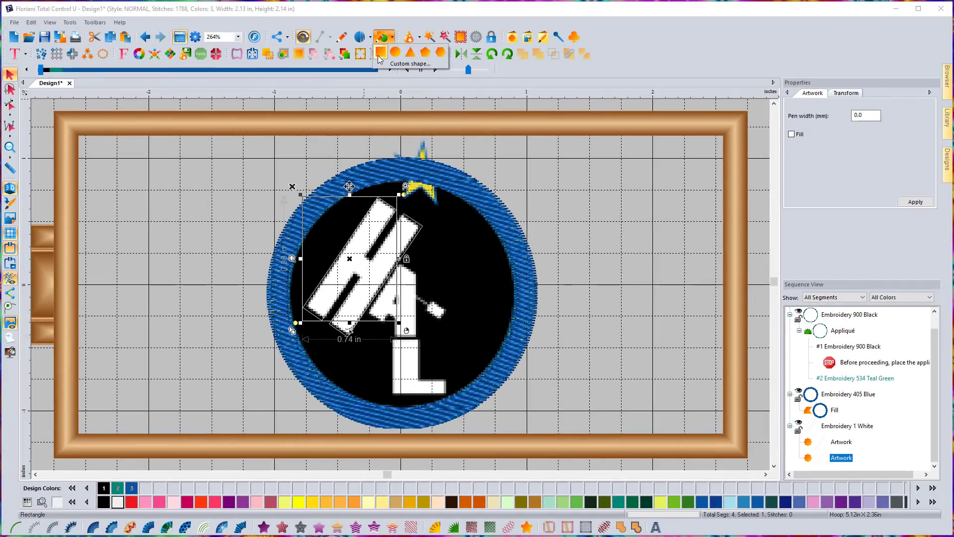
Step: Draw a third white rectangle and tilt it over the H's crossbar, spanning about 0.38 by 0.34 inches
click(379, 40)
mouse_move(558, 312)
mouse_down()
mouse_move(591, 343)
mouse_move(612, 346)
mouse_move(600, 335)
mouse_move(609, 318)
mouse_move(596, 333)
mouse_move(426, 287)
mouse_move(516, 311)
mouse_move(582, 312)
mouse_move(581, 321)
mouse_move(366, 271)
mouse_up()
click(10, 75)
click(580, 323)
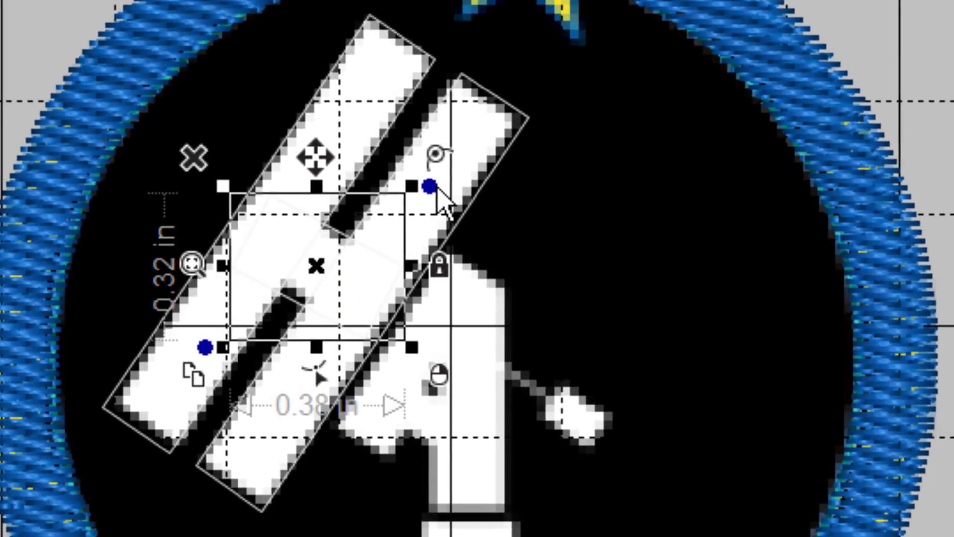
drag(430, 187, 432, 199)
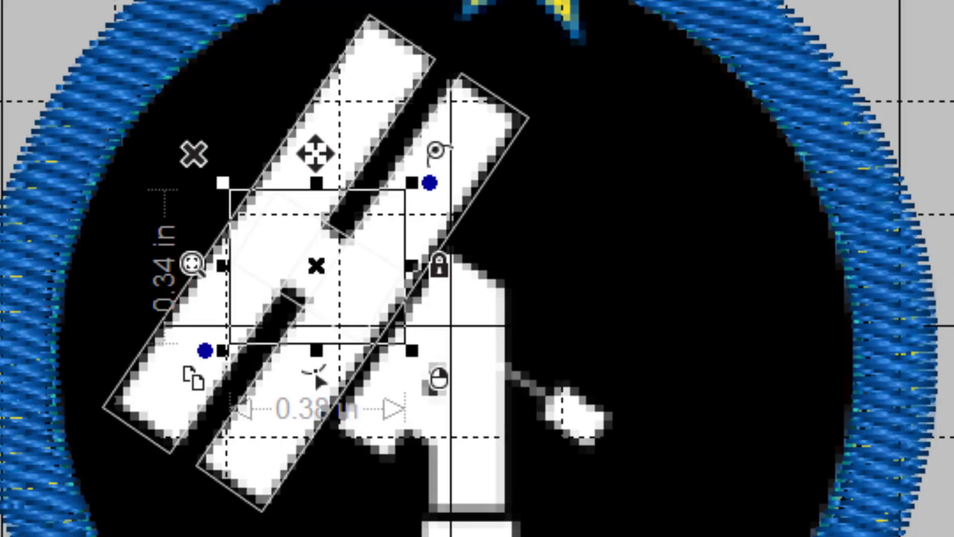
key(Escape)
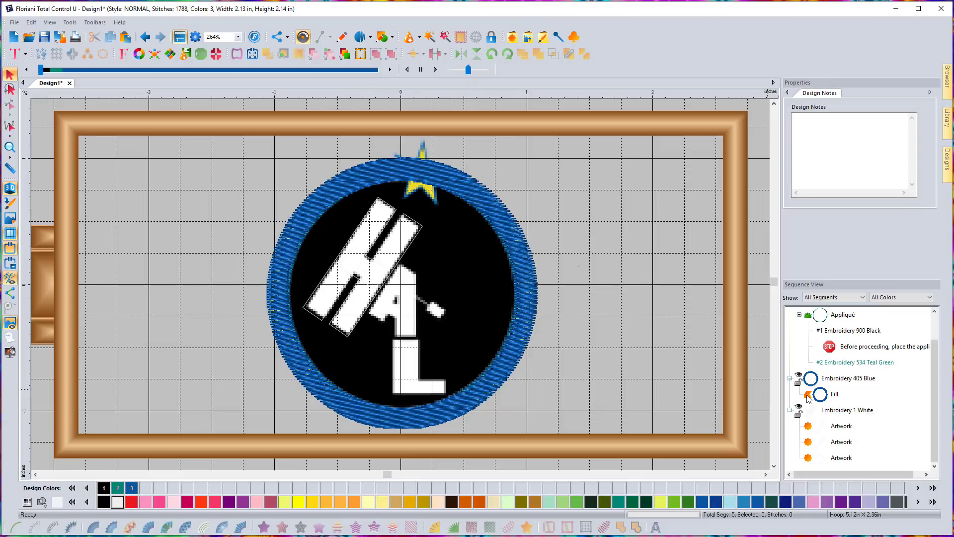
Step: Combine the three white H rectangles into one object and move it outside the blue ring
click(840, 425)
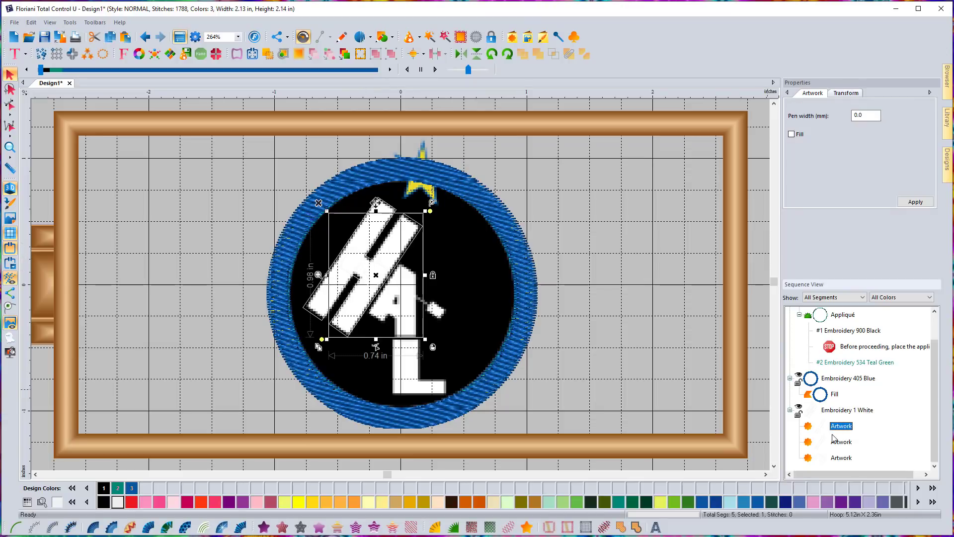
shift+click(841, 458)
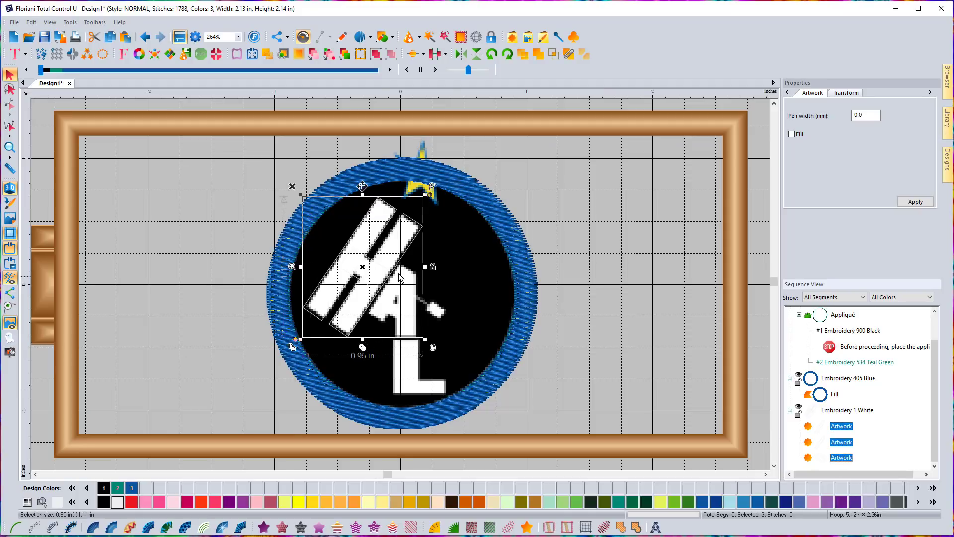
right_click(380, 267)
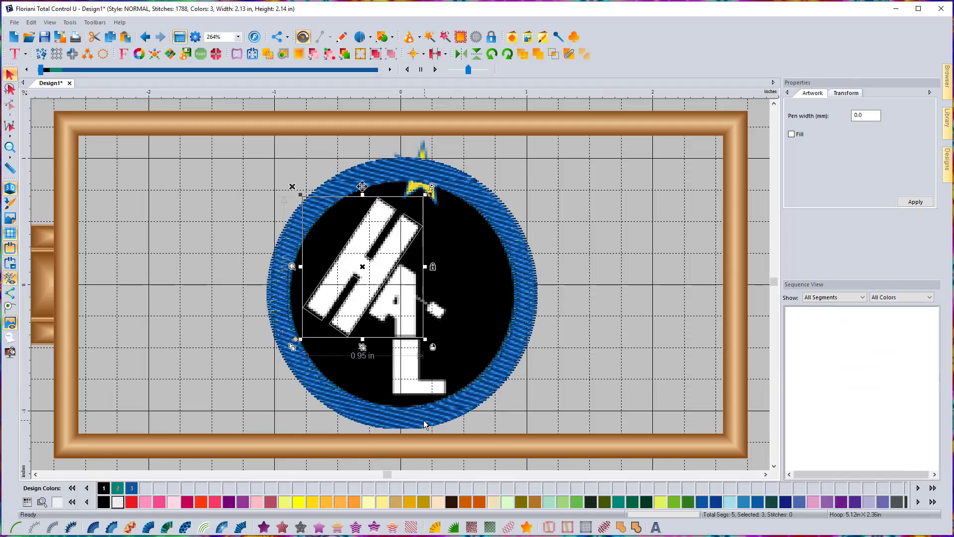
click(437, 419)
drag(385, 268, 207, 285)
click(170, 294)
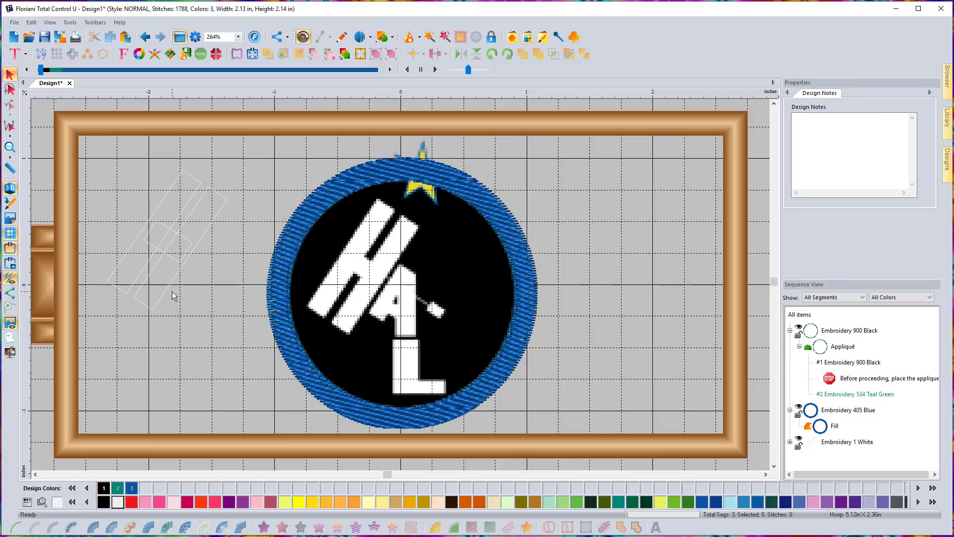
Step: Try converting the combined H artwork to a Standard Fill, then undo the conversion
click(176, 315)
drag(177, 315, 178, 335)
click(169, 303)
click(166, 291)
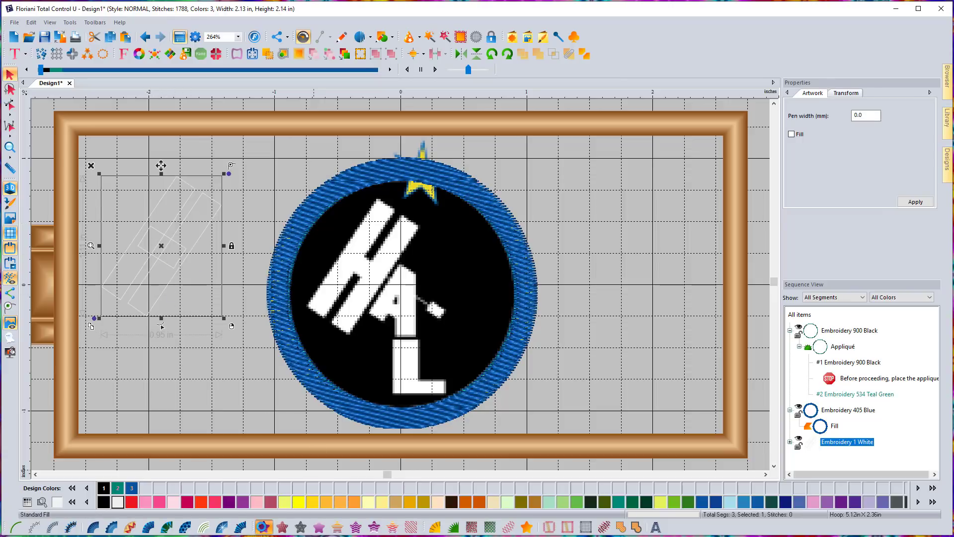
click(281, 525)
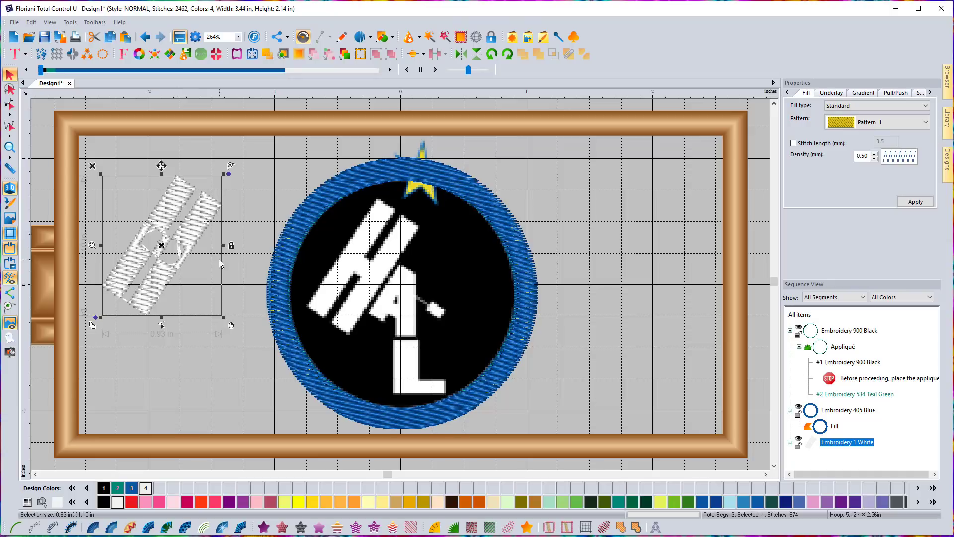
click(145, 40)
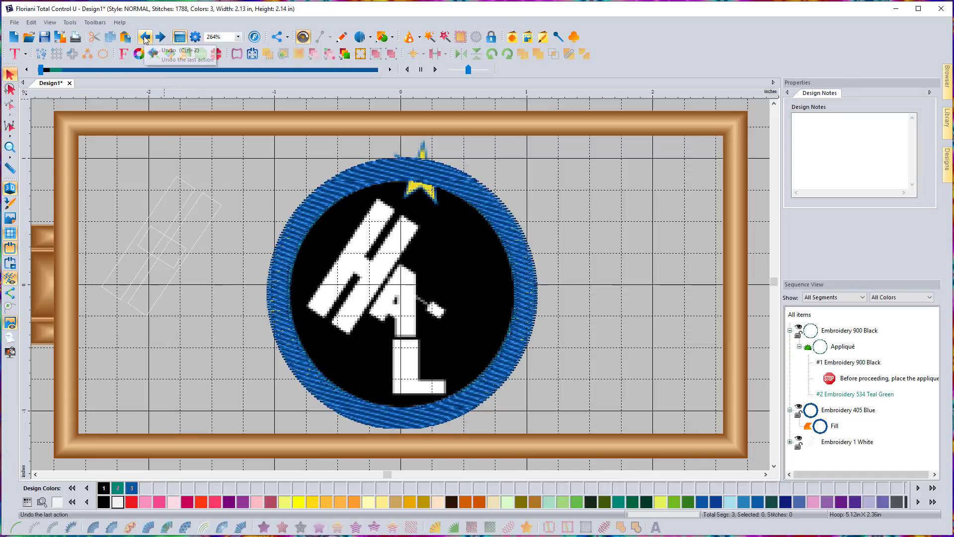
Step: Undo the move and the combining of the H artwork to restore three separate rectangles
click(146, 40)
click(146, 41)
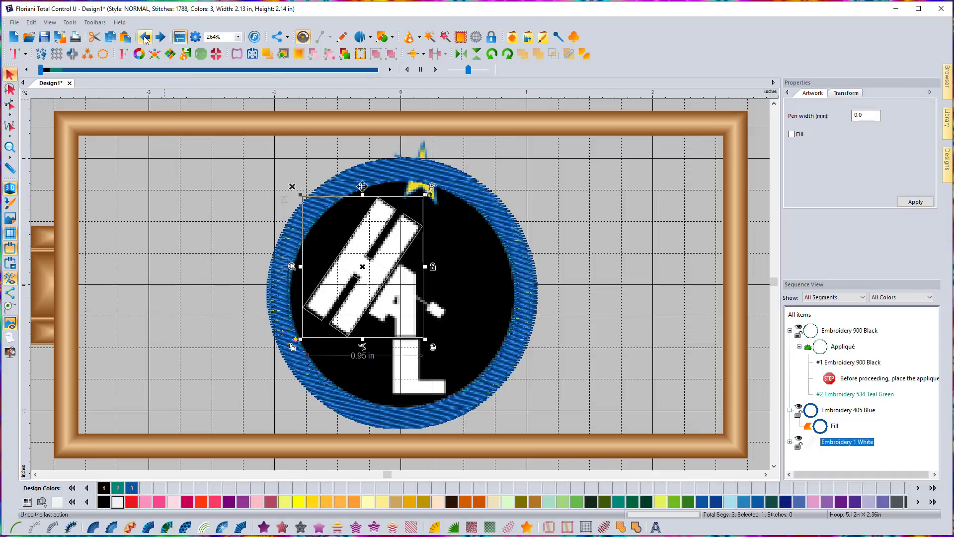
click(146, 41)
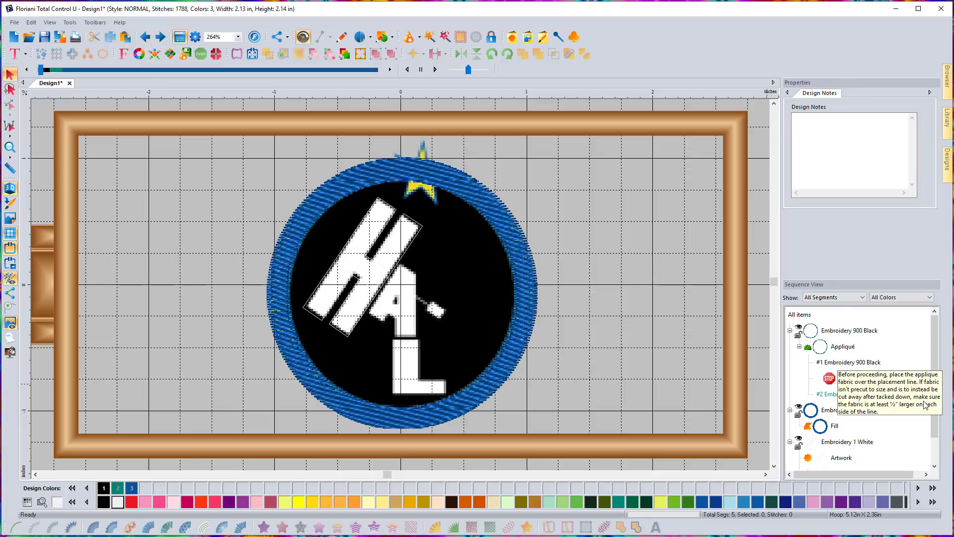
Step: Select the three H artwork rectangles and weld them into a single outline
scroll(933, 408, down, 1)
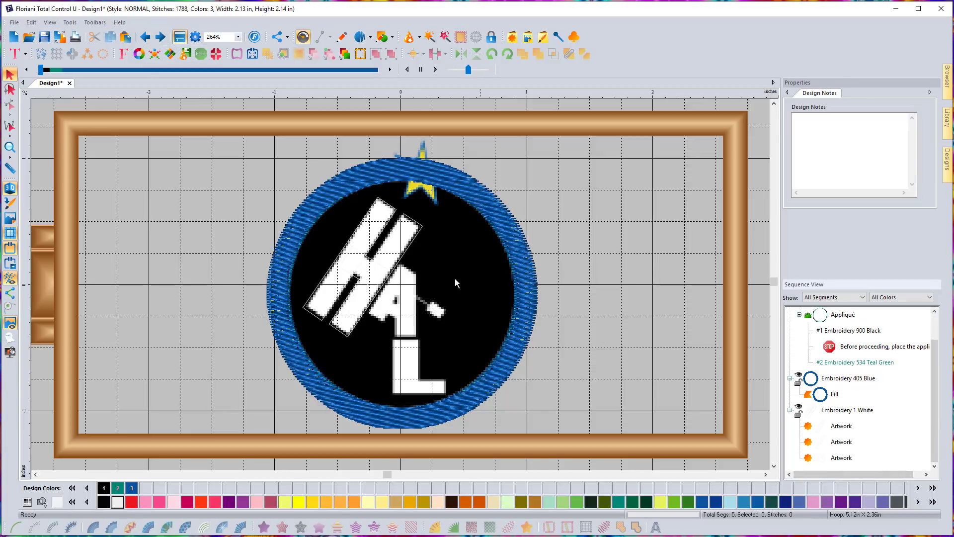
click(841, 458)
shift+click(841, 426)
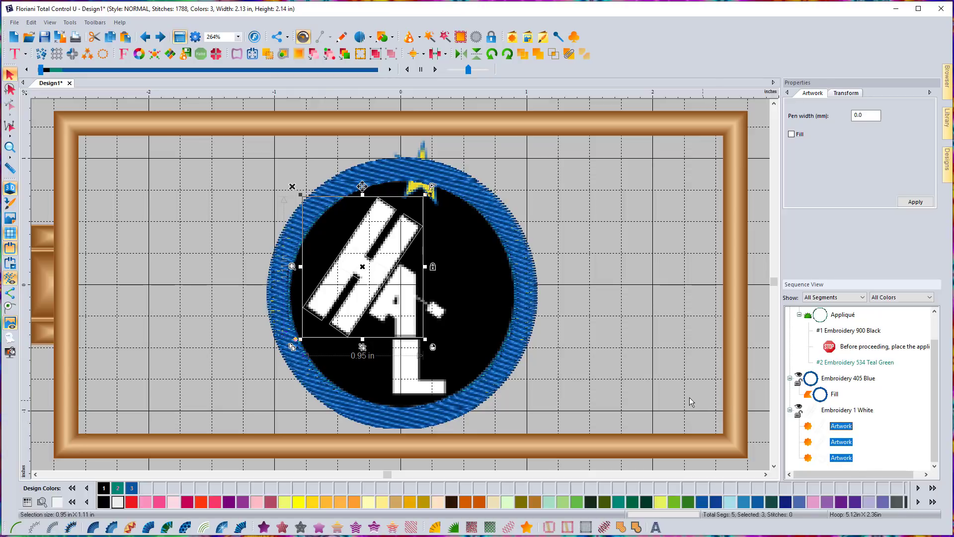
click(835, 411)
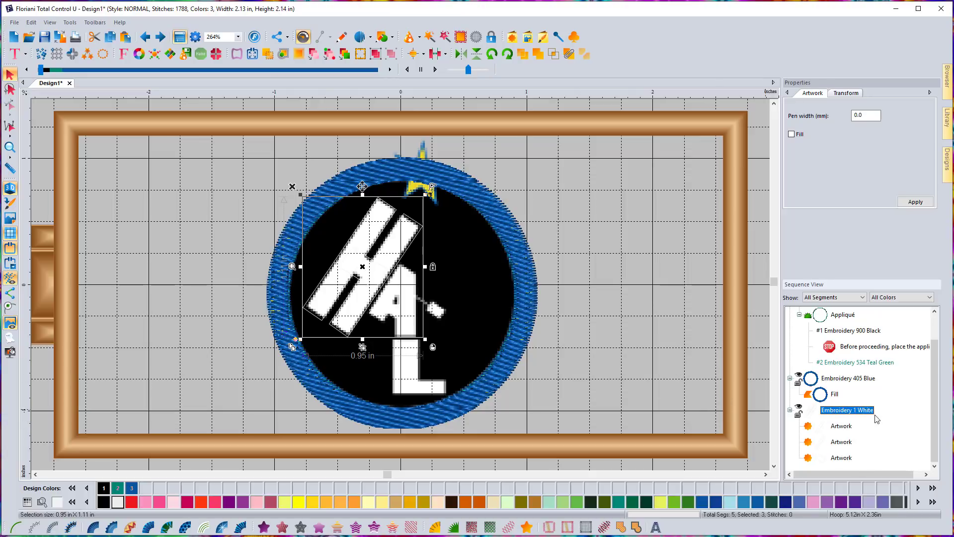
click(846, 428)
shift+click(845, 457)
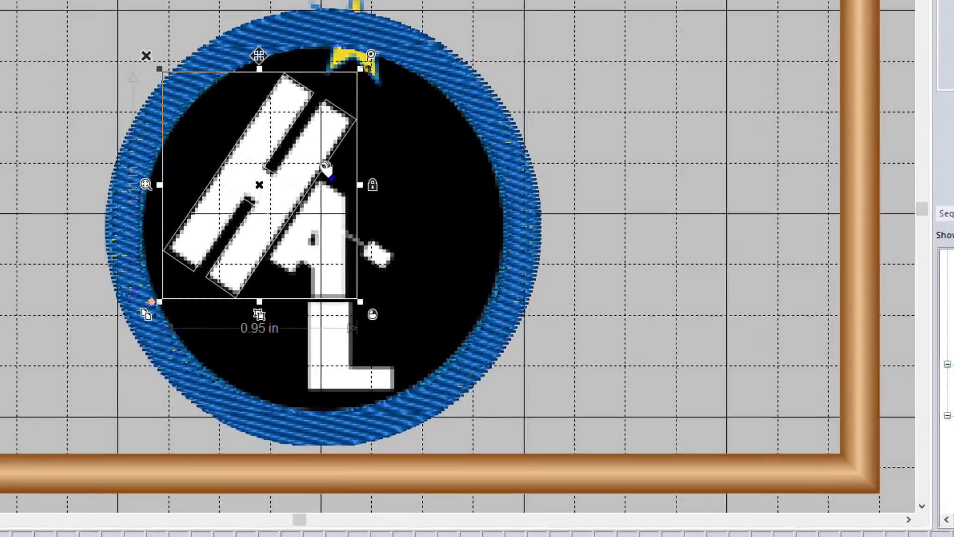
right_click(324, 166)
mouse_move(432, 395)
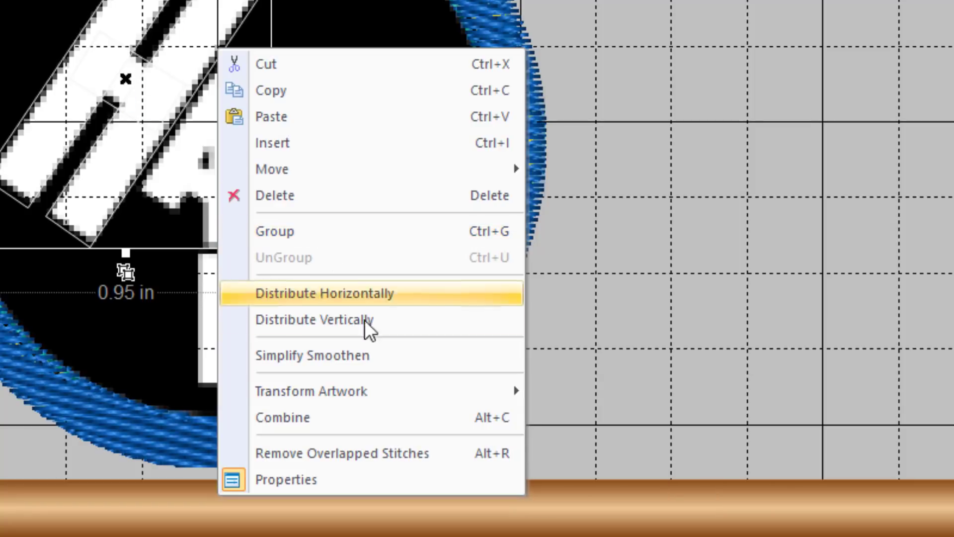
mouse_move(376, 401)
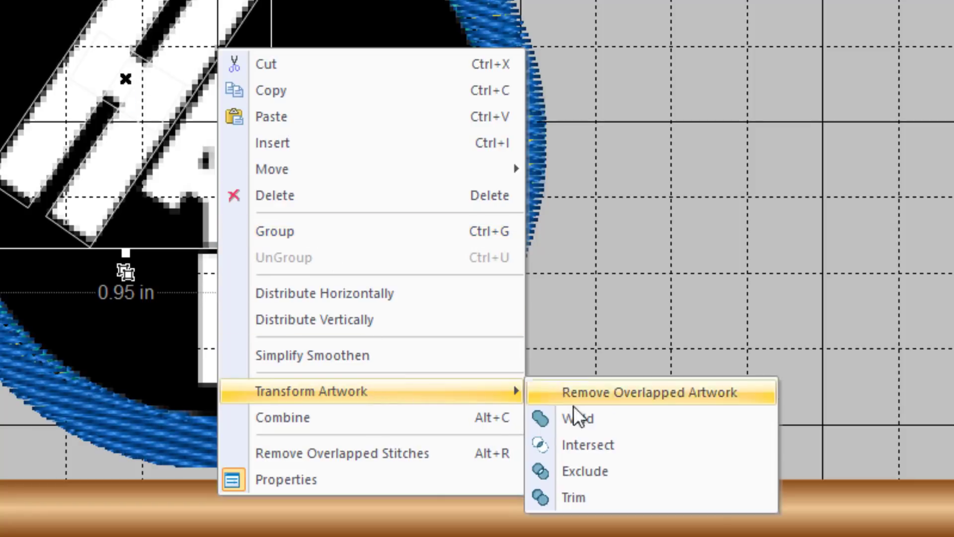
click(601, 419)
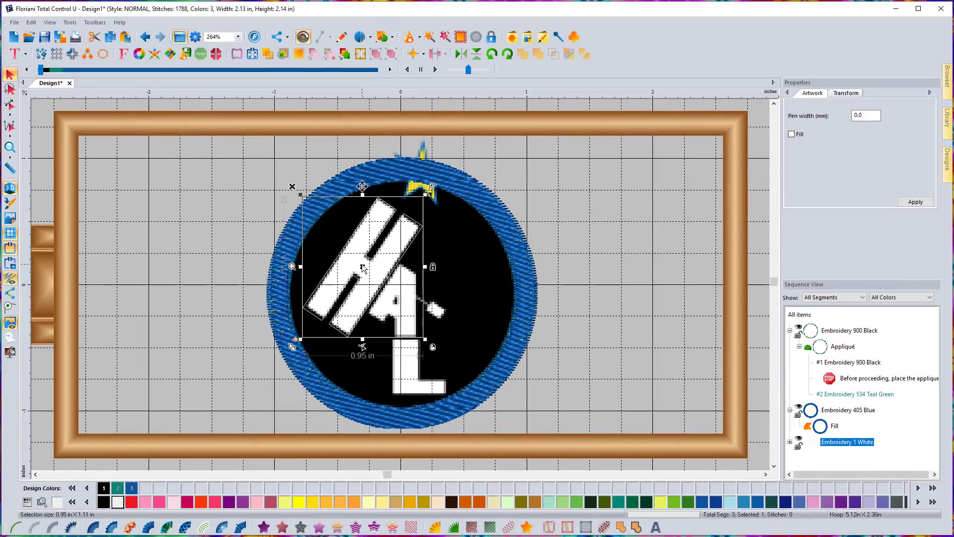
Step: Check the welded H outline outside the ring, return it to its place and convert it to a Standard Fill
drag(364, 268, 179, 254)
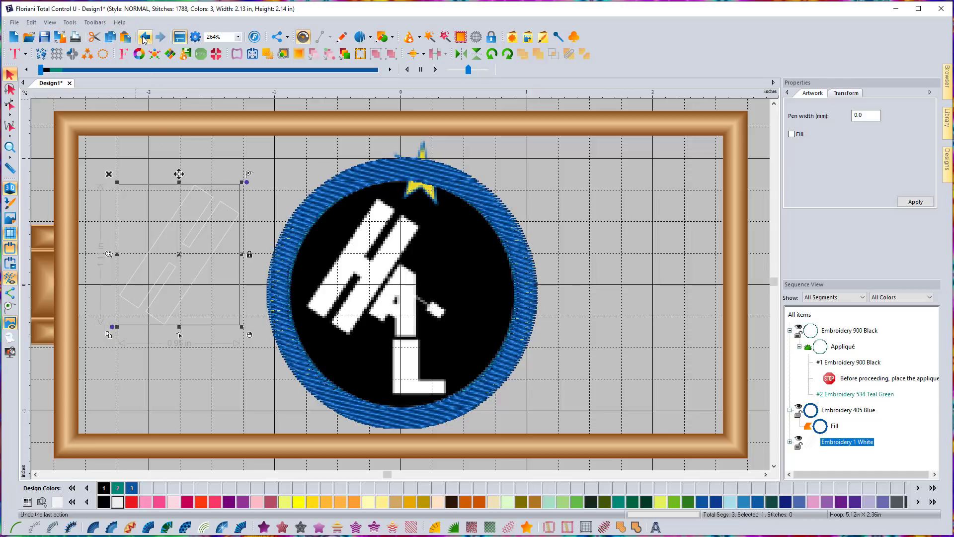
drag(196, 265, 379, 278)
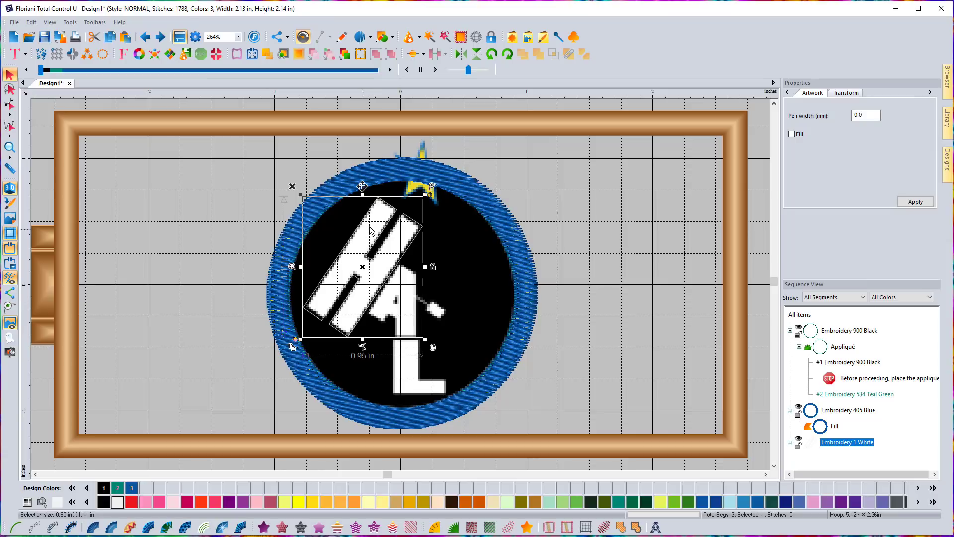
click(265, 528)
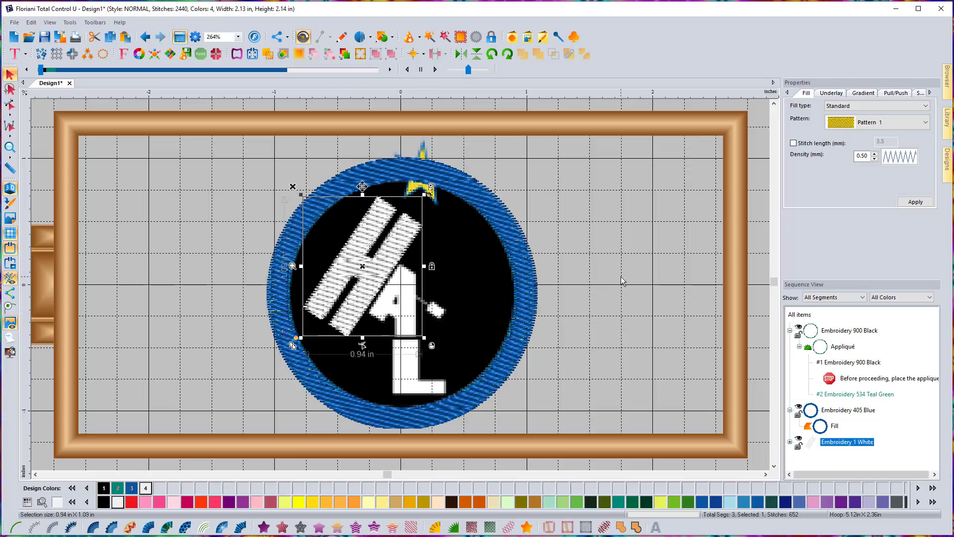
click(620, 318)
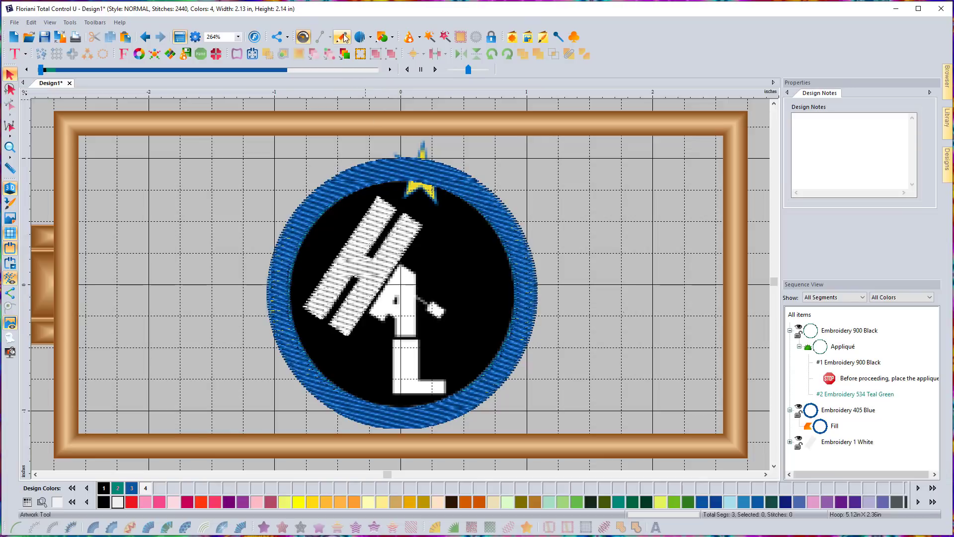
Step: Trace the outer outline of the letter A with straight-line artwork segments through its corners
click(319, 39)
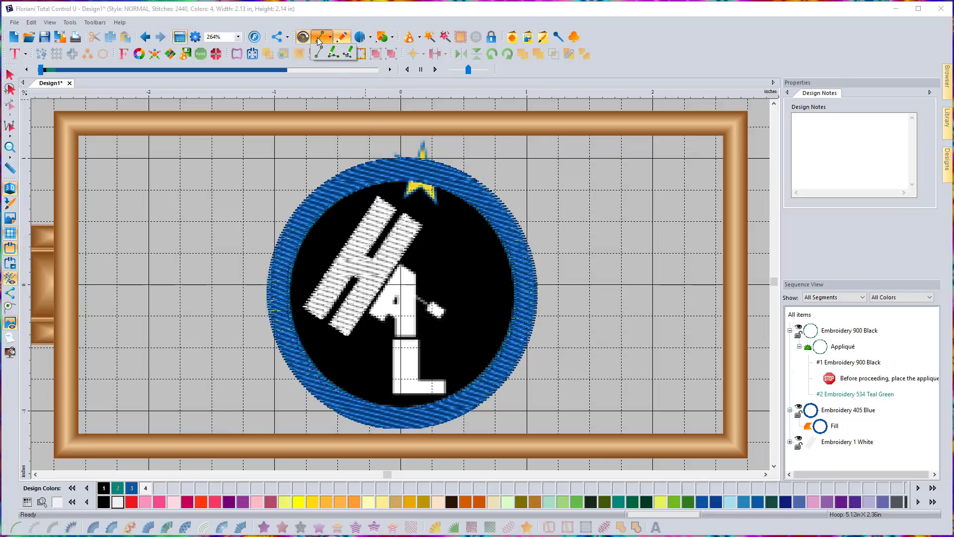
click(318, 56)
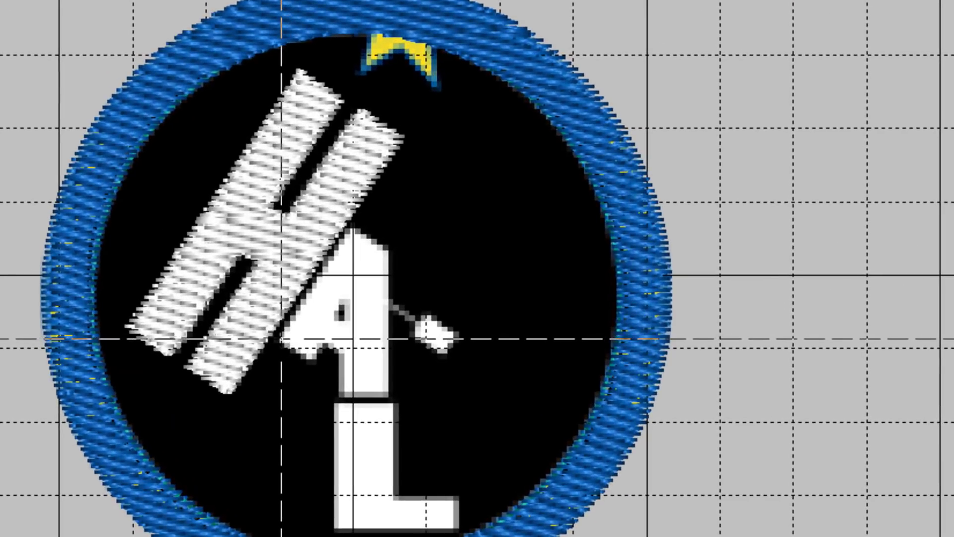
click(281, 338)
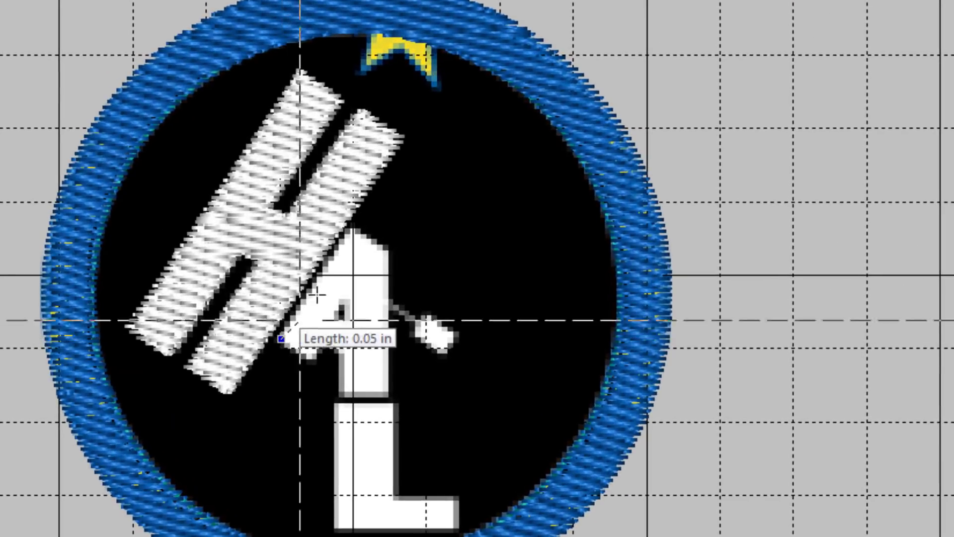
click(348, 228)
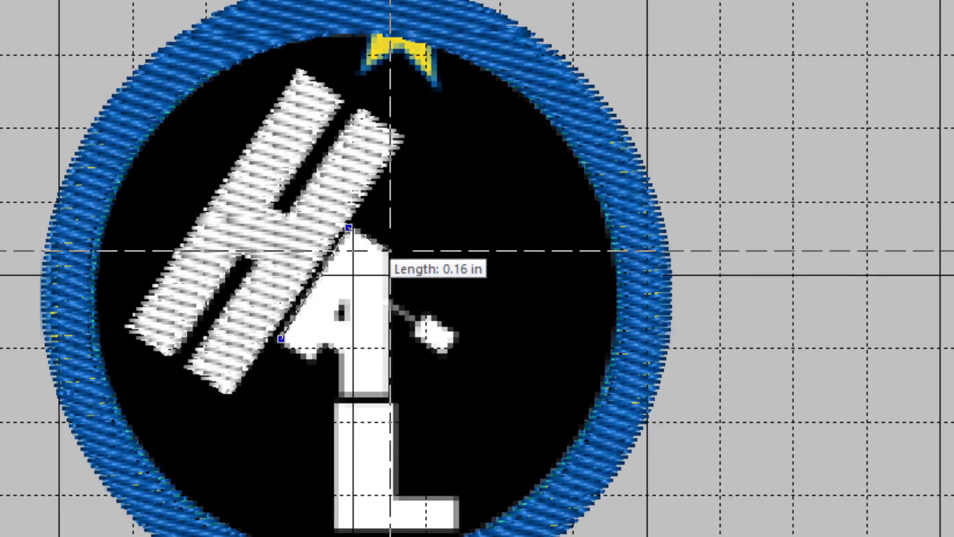
click(390, 251)
click(390, 394)
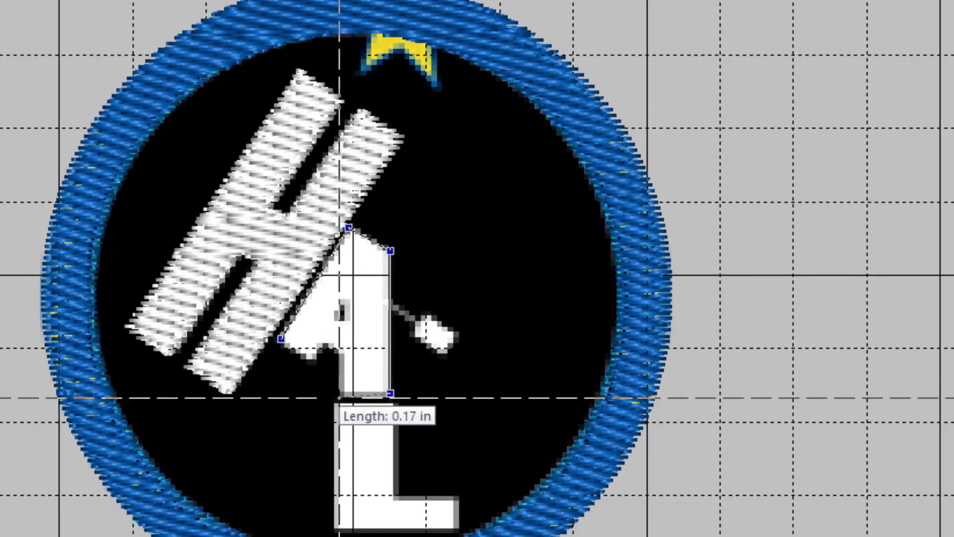
click(338, 396)
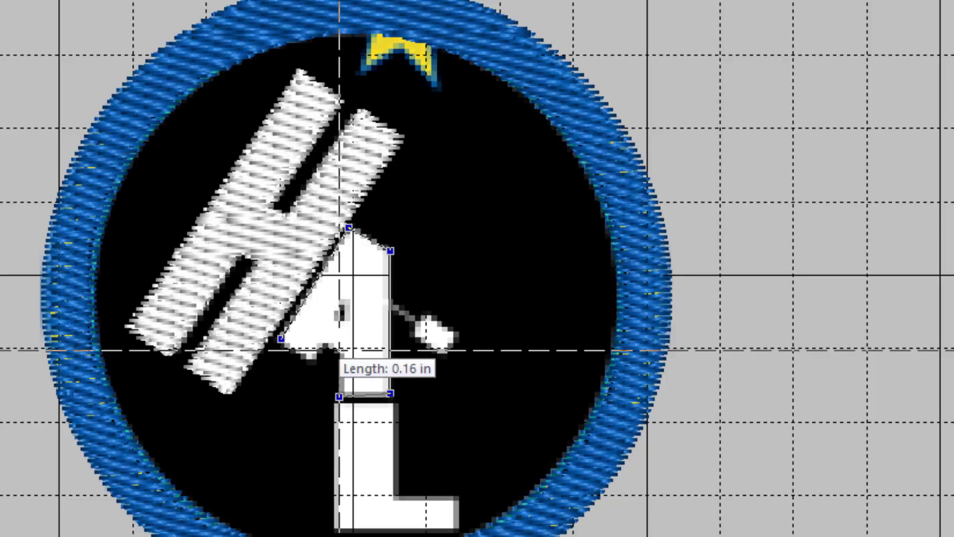
click(338, 354)
click(329, 341)
click(312, 359)
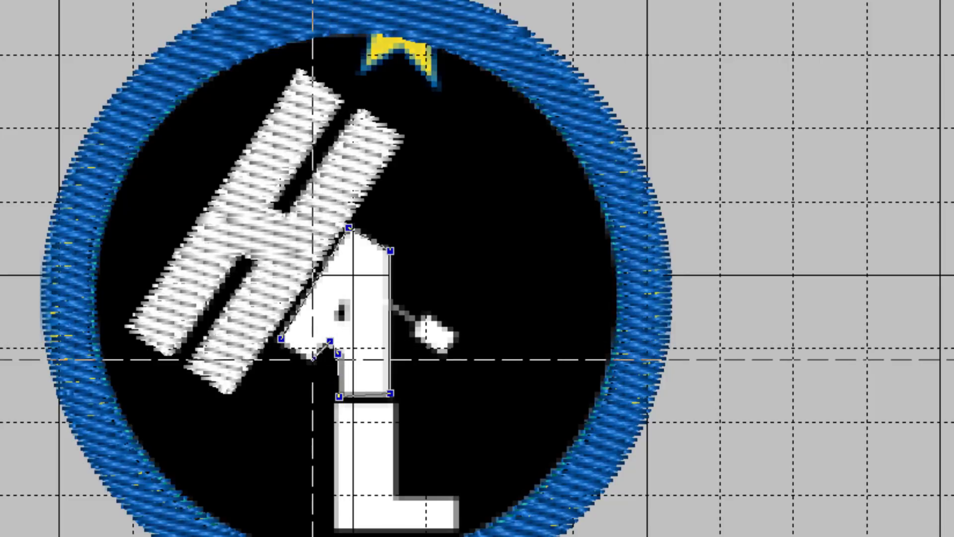
key(Return)
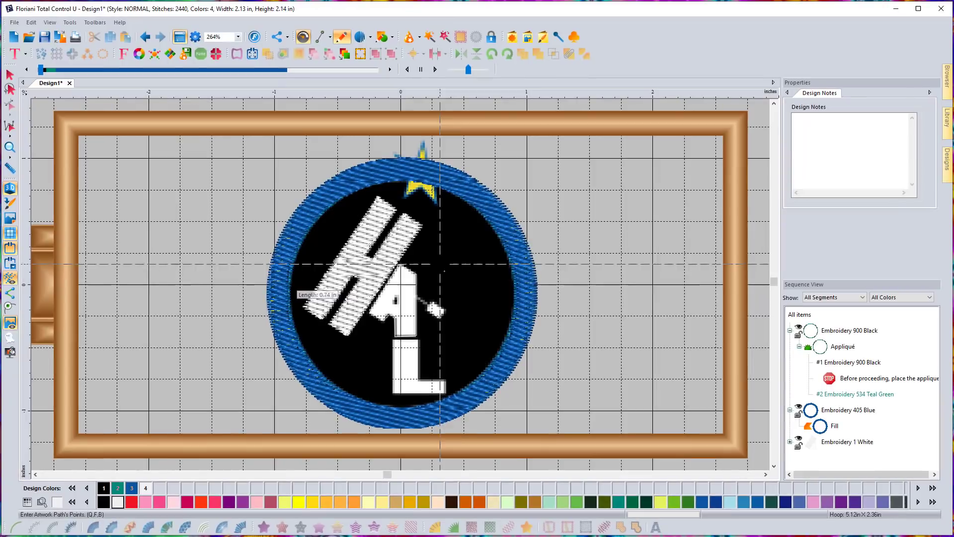
Step: Draw a small triangular artwork outline for the opening inside the A
click(396, 293)
click(389, 303)
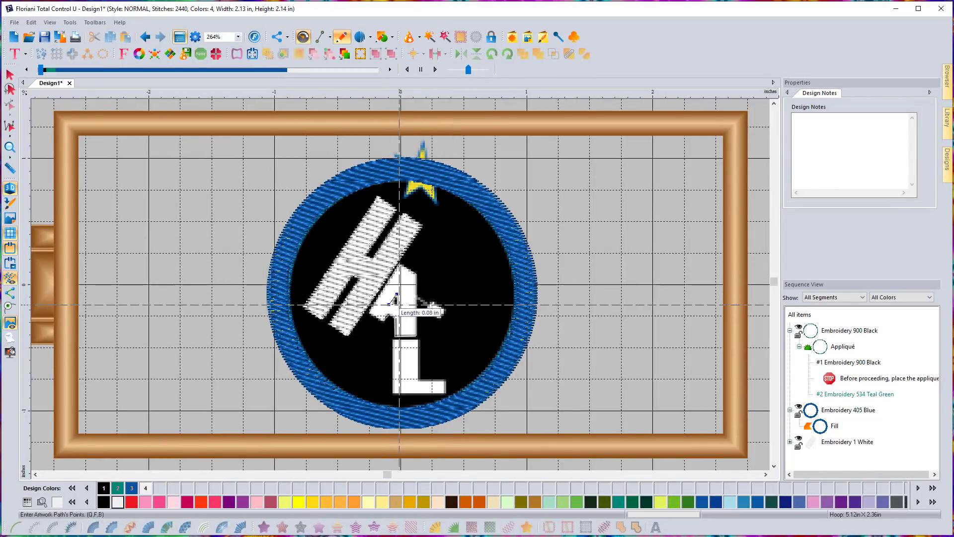
click(399, 305)
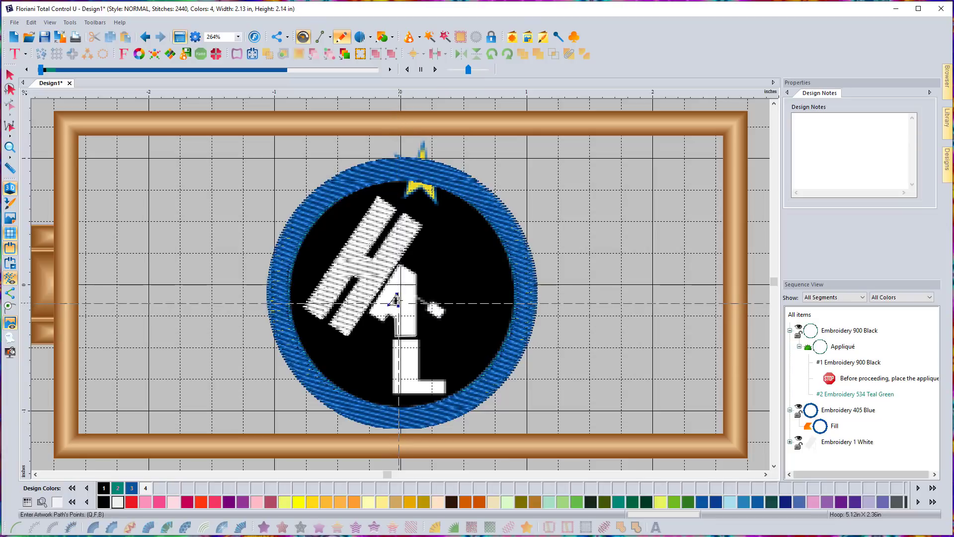
key(Return)
Step: Combine the A's outer outline with its inner triangle and convert the letter to a Standard Fill
click(792, 442)
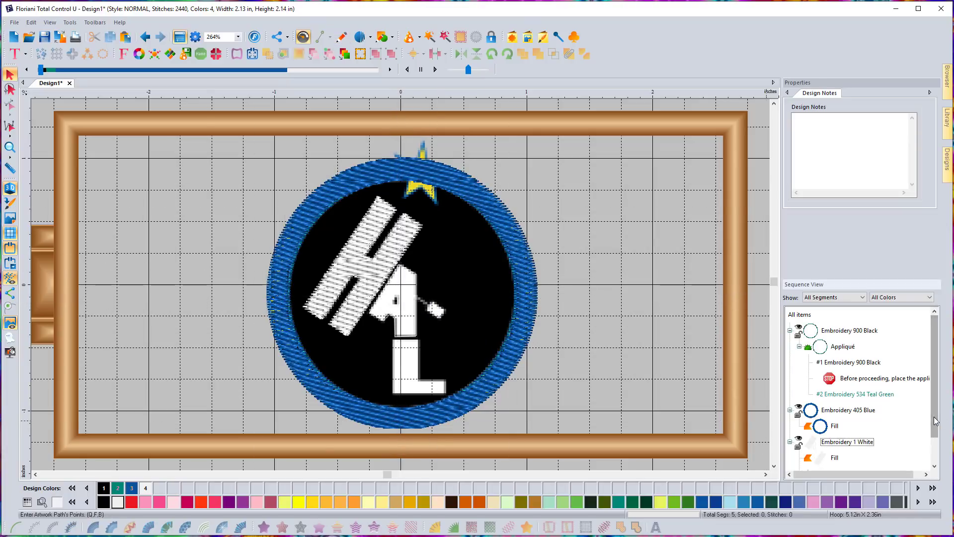
scroll(850, 446, down, 1)
click(849, 446)
shift+click(841, 457)
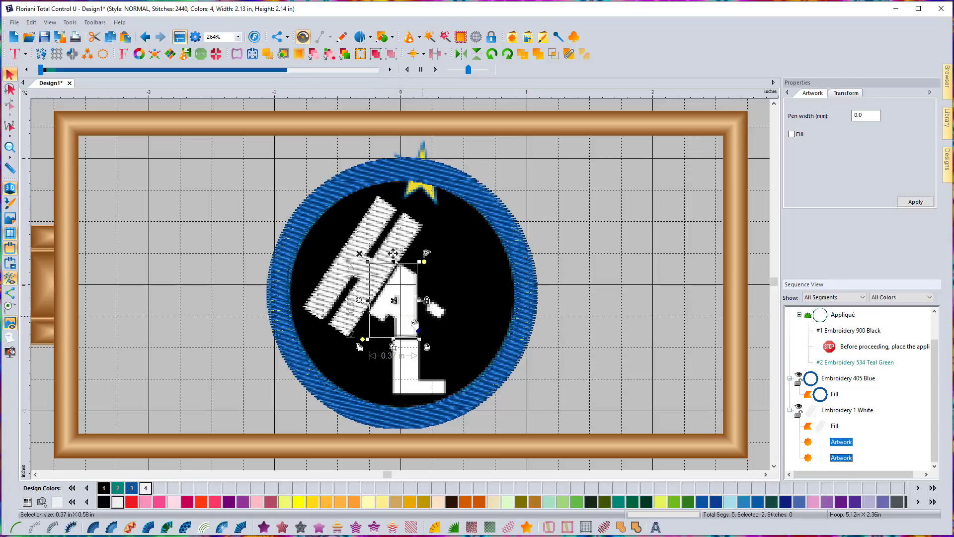
right_click(583, 307)
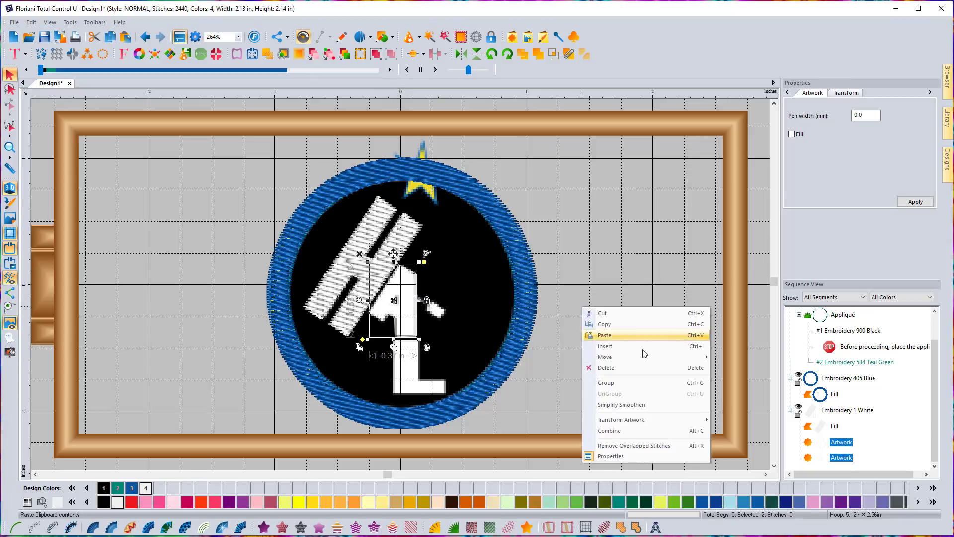
click(625, 430)
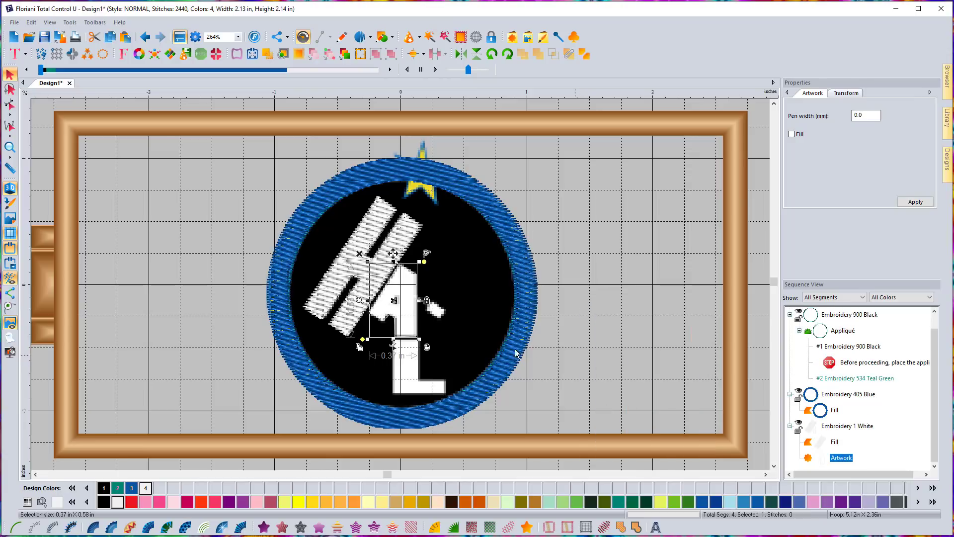
click(263, 528)
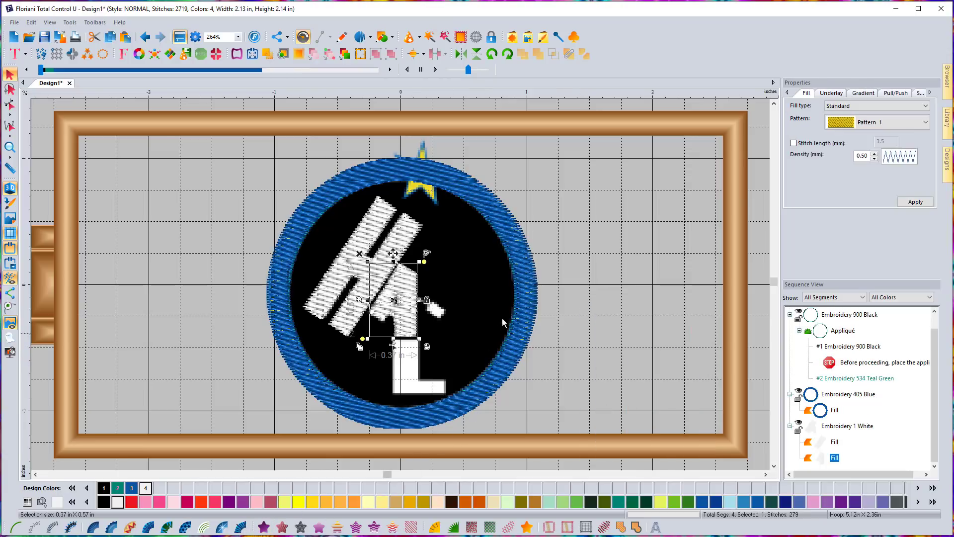
click(576, 279)
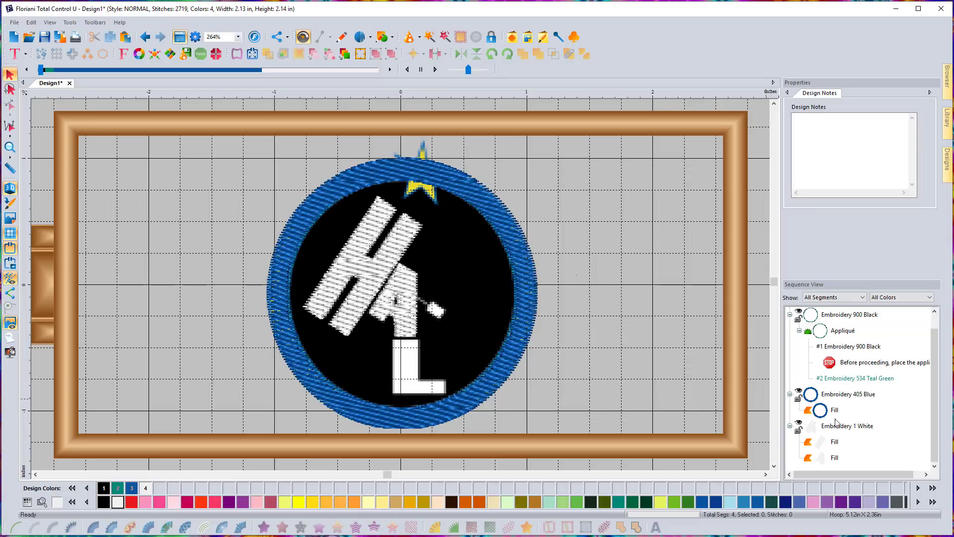
Step: Draw artwork rectangles over the L's vertical stroke and its base, the base about 0.41 by 0.11 inches
click(381, 38)
click(381, 52)
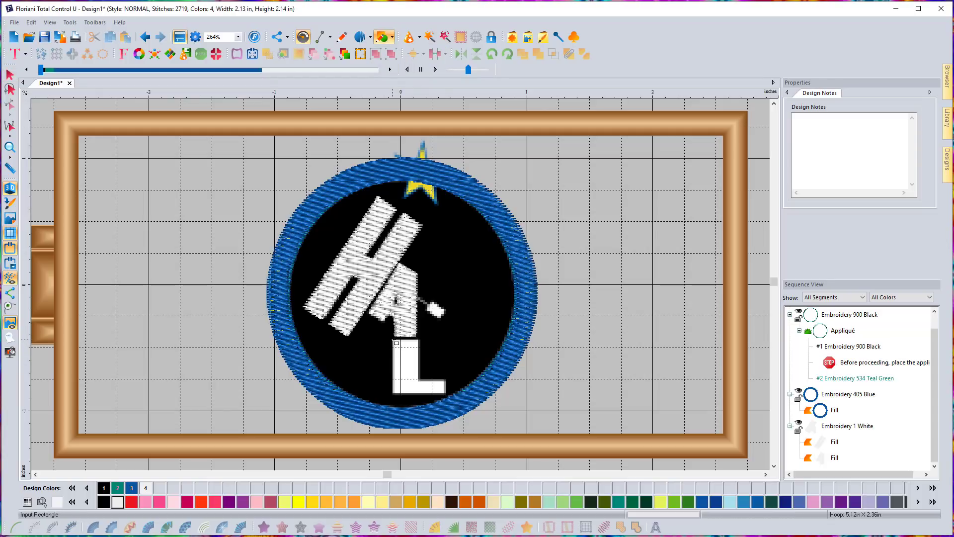
drag(397, 351, 419, 393)
drag(419, 393, 419, 393)
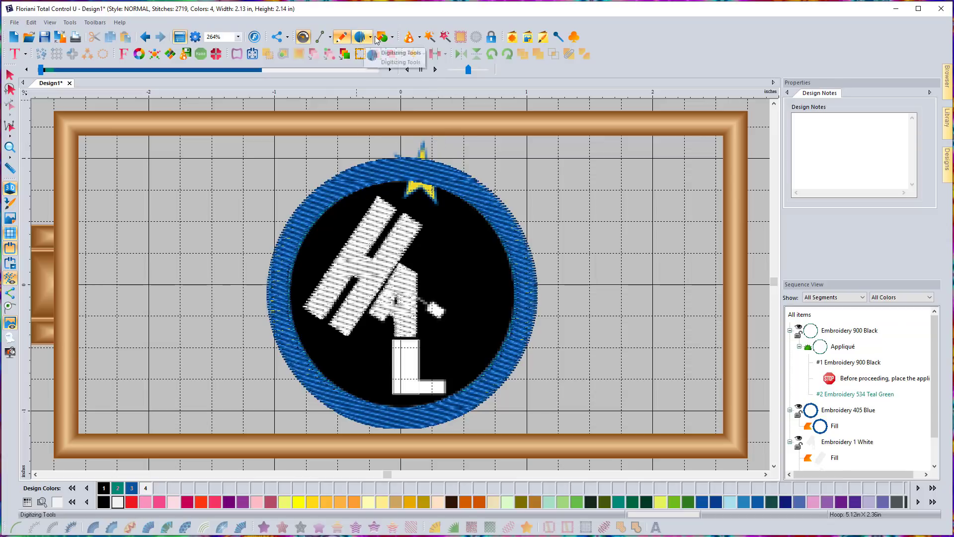
click(387, 38)
click(381, 51)
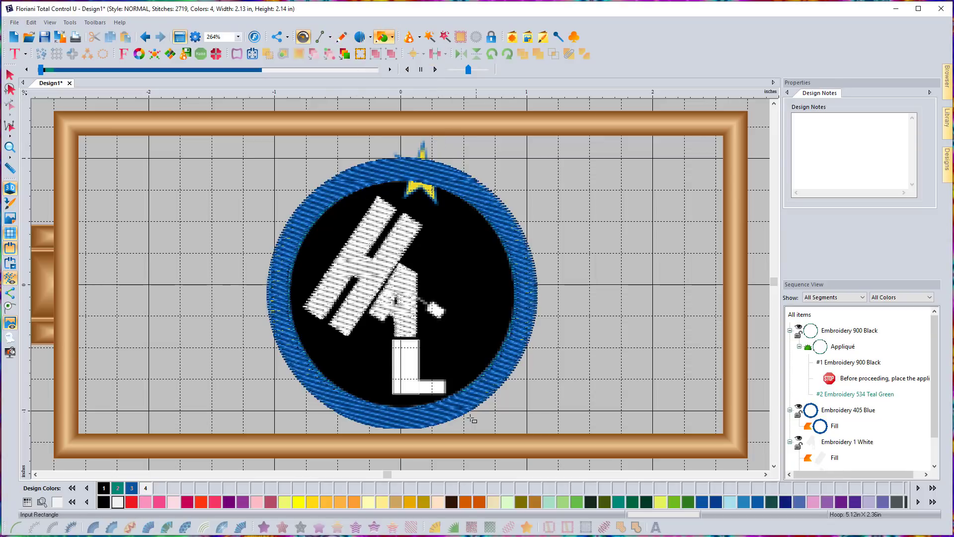
mouse_move(446, 381)
mouse_down()
mouse_move(423, 397)
mouse_move(392, 395)
mouse_up()
Step: Weld the L's two artwork rectangles into one shape and convert it to a Standard Fill
scroll(937, 408, down, 1)
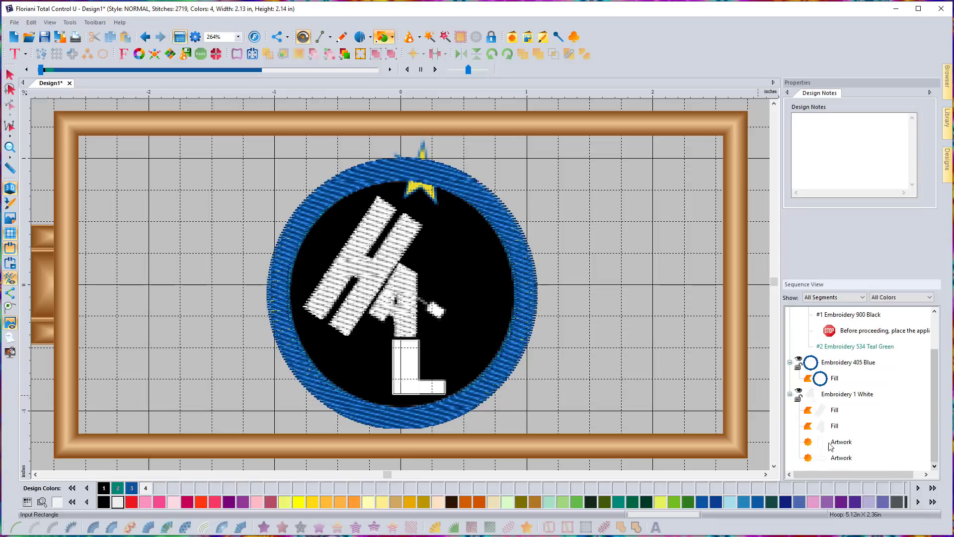
click(841, 457)
click(847, 442)
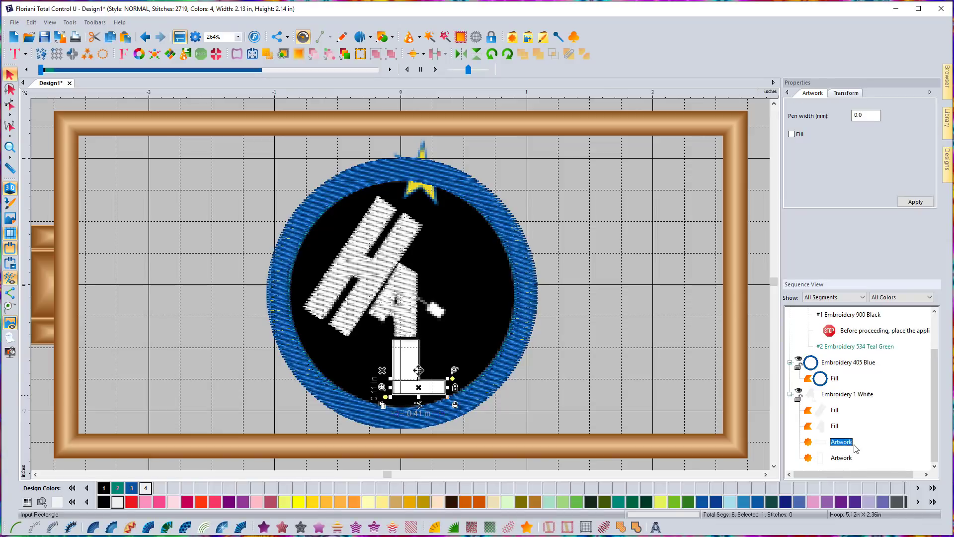
shift+click(847, 458)
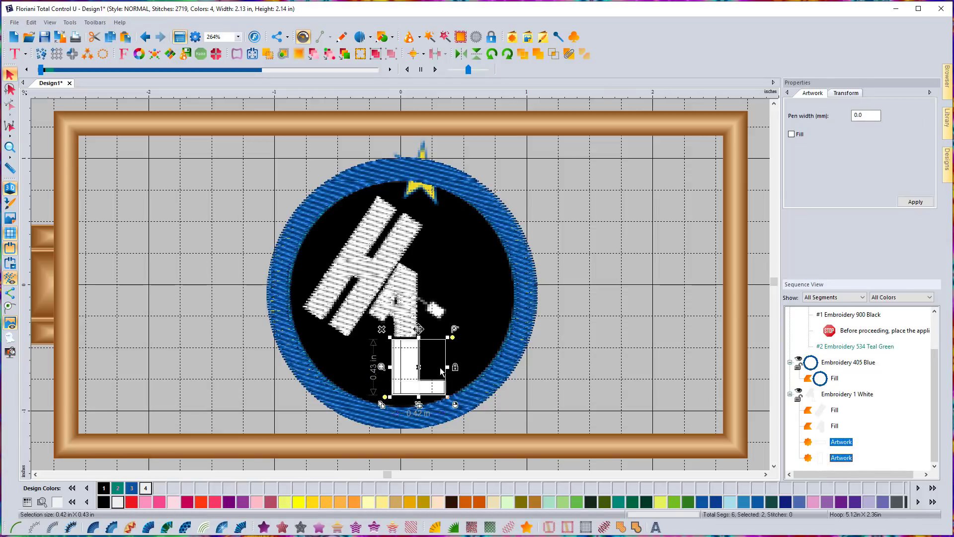
right_click(559, 381)
mouse_move(611, 490)
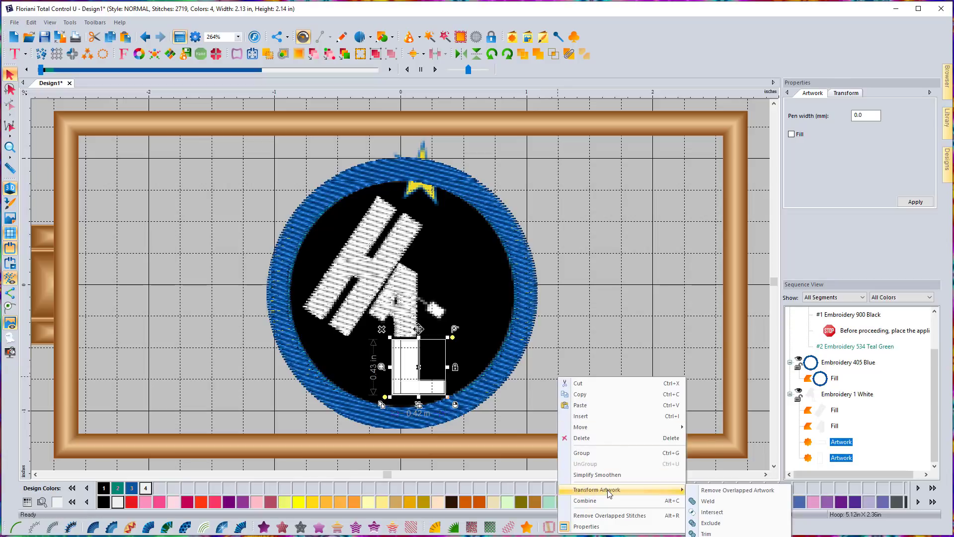
click(714, 506)
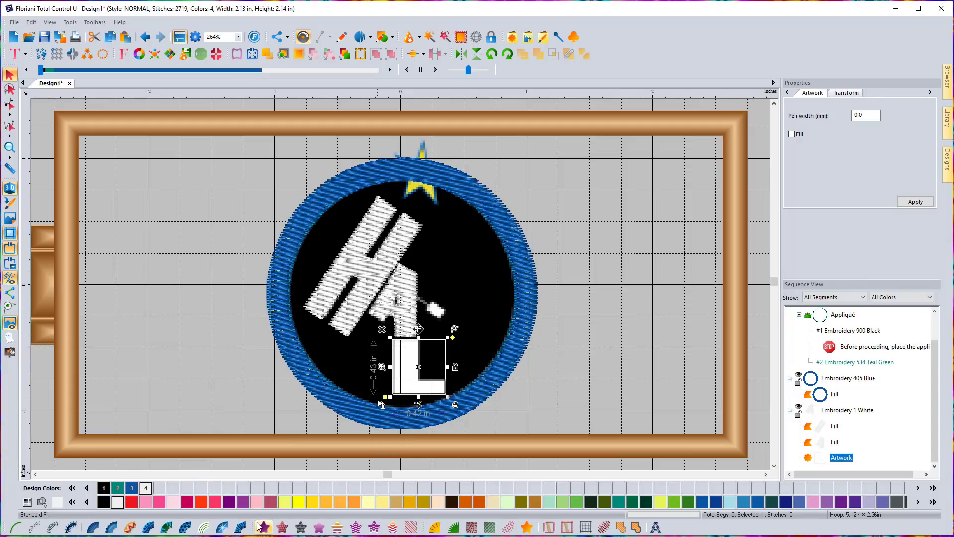
click(240, 526)
click(648, 365)
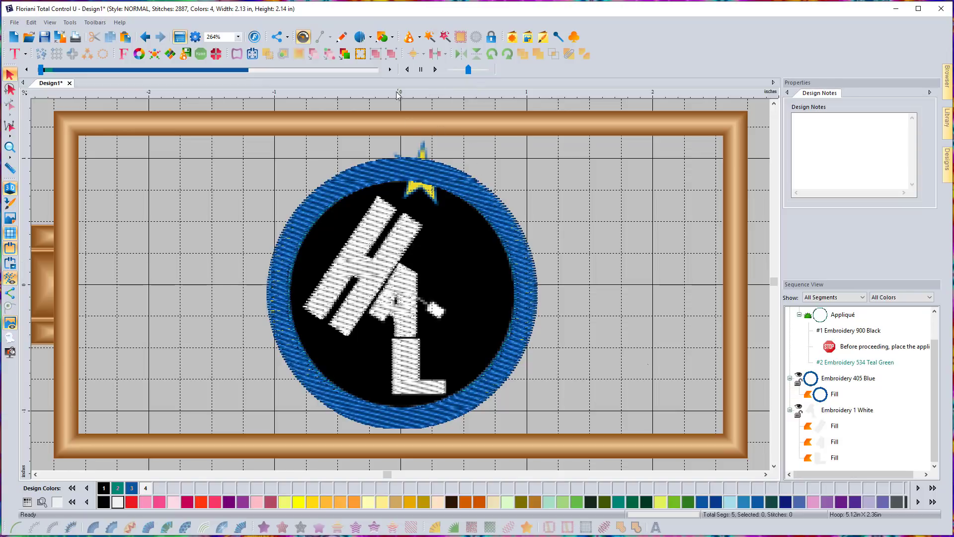
Step: Draw a straight artwork line from the A to the small white shape beside it, spanning about 0.22 by 0.10 inches, and convert it to a Run stitch
click(329, 37)
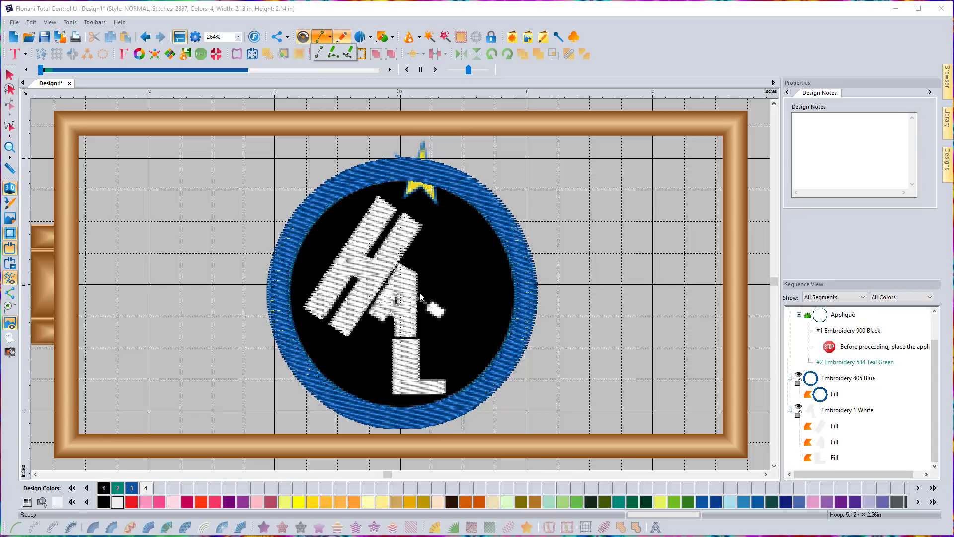
click(318, 53)
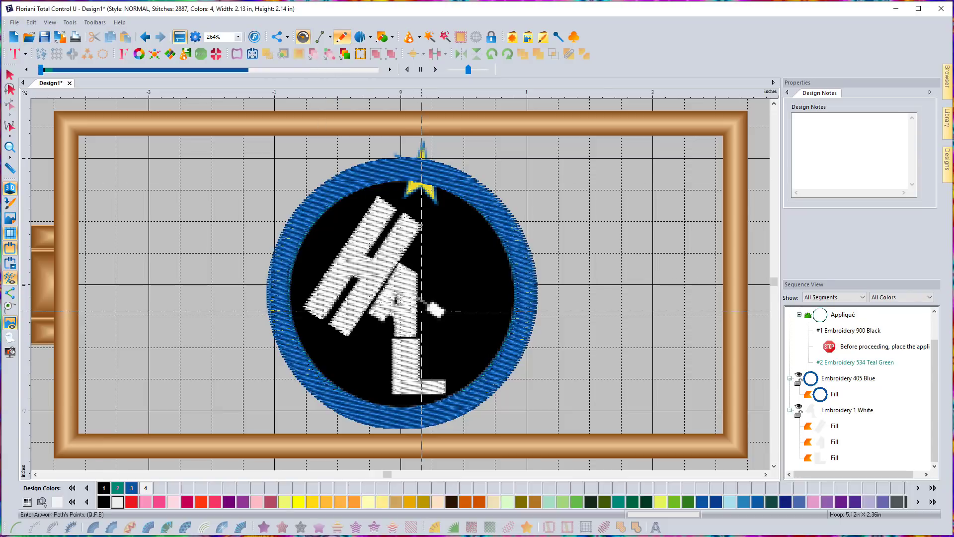
click(408, 295)
click(435, 307)
key(Return)
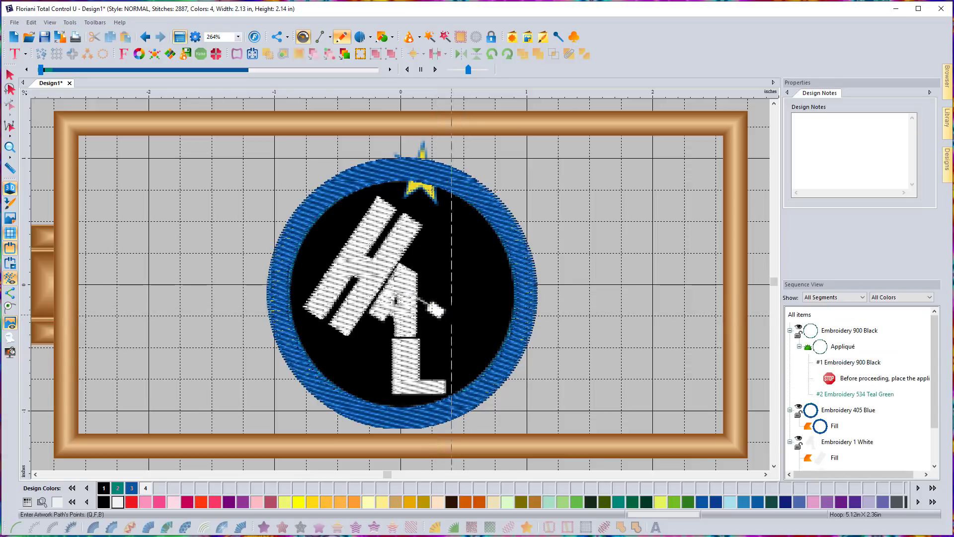
click(8, 77)
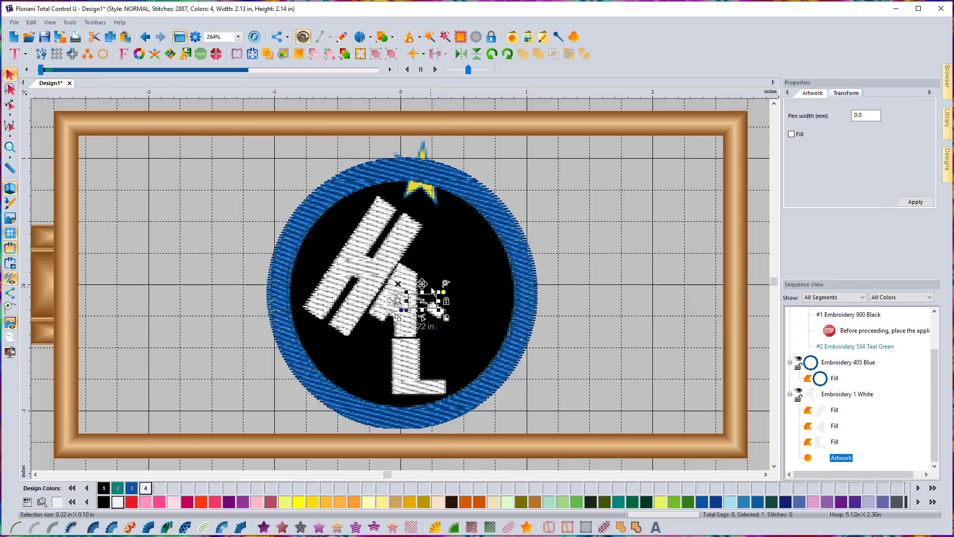
click(11, 526)
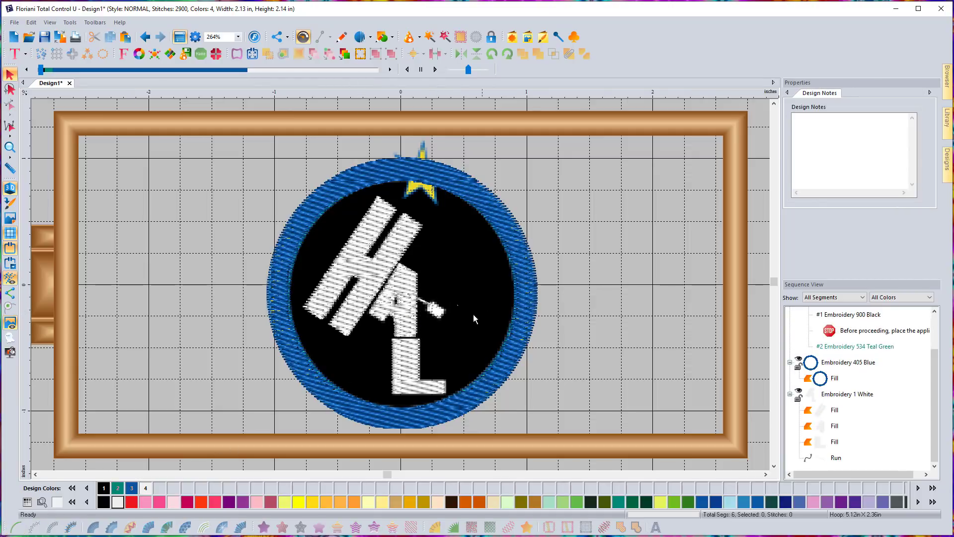
Step: Trace a closed five-cornered artwork outline around the small white shape beside the A and convert it to a Satin Path
scroll(487, 330, up, 1)
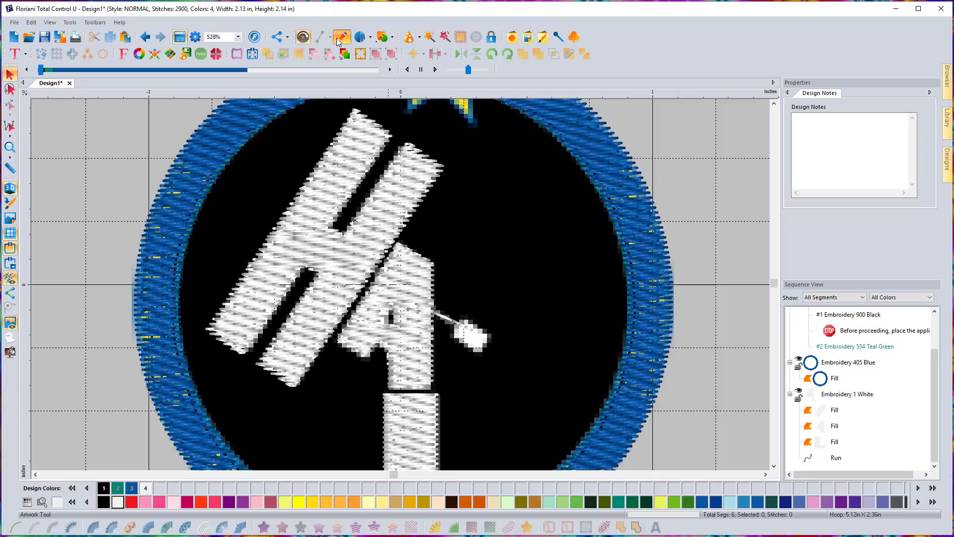
click(321, 39)
click(318, 52)
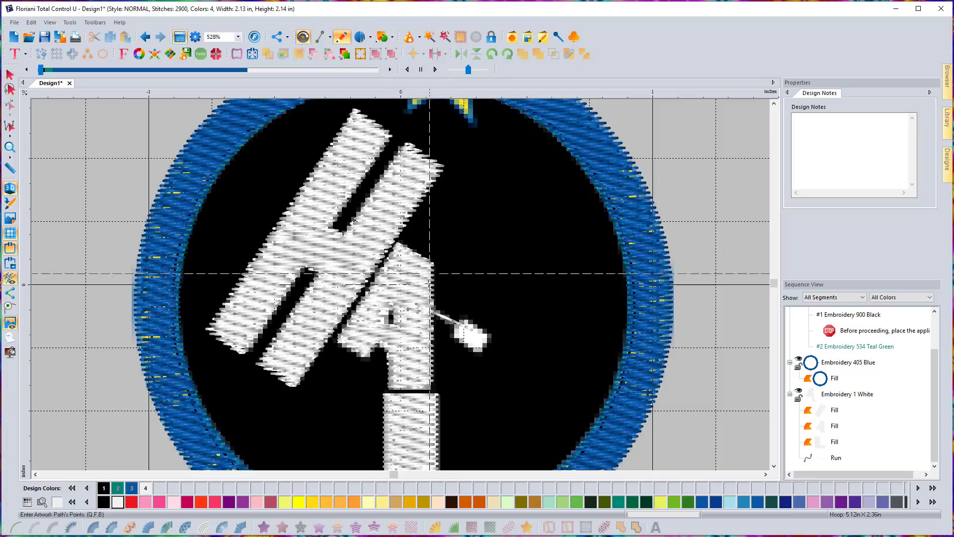
click(454, 321)
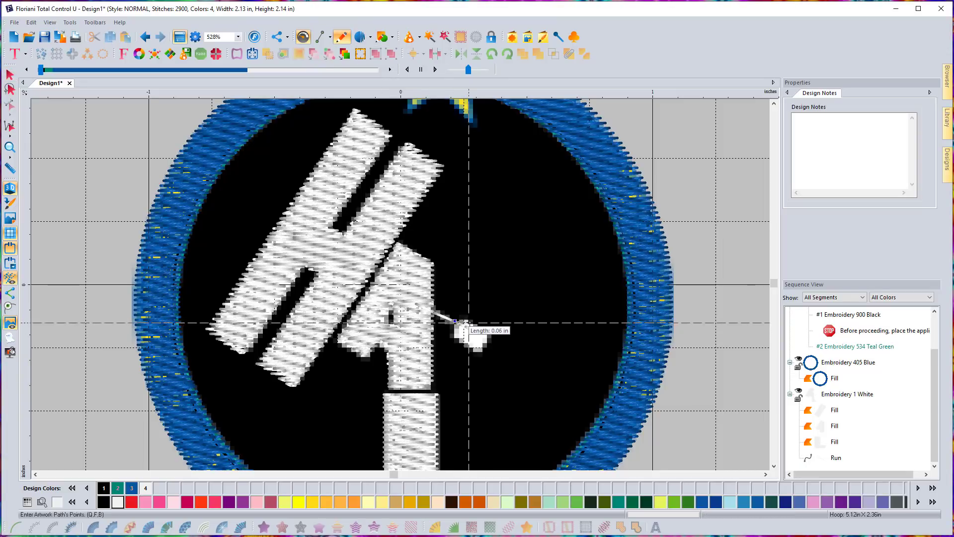
click(470, 319)
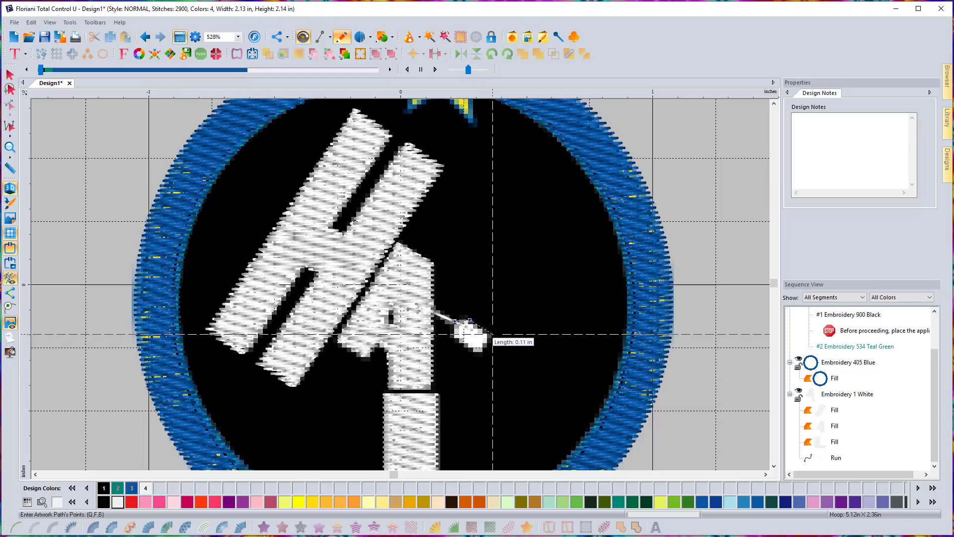
key(BackSpace)
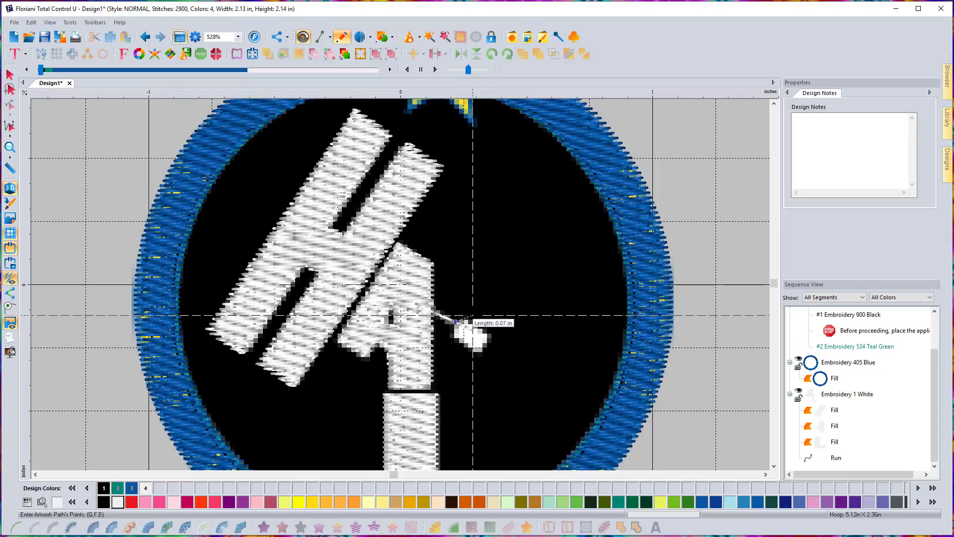
click(472, 315)
click(496, 329)
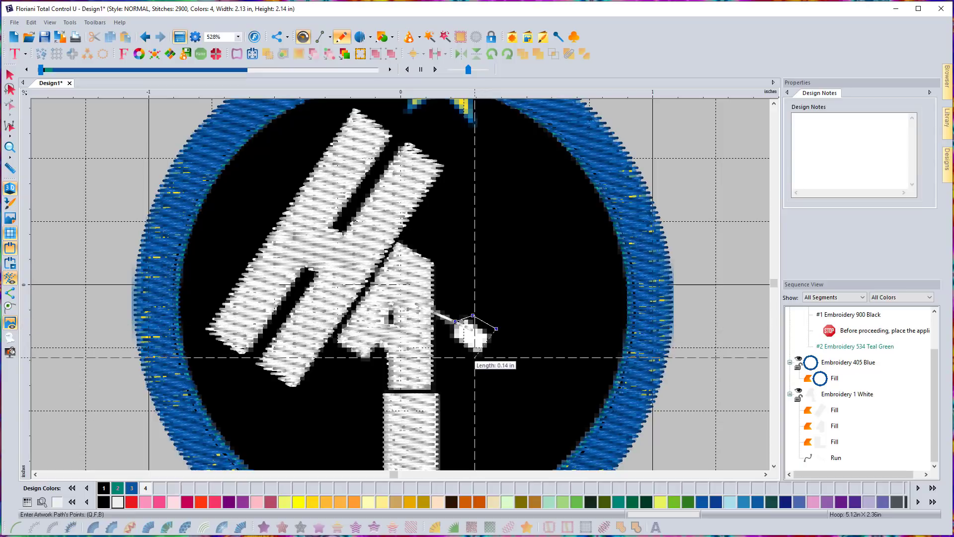
click(474, 357)
click(450, 344)
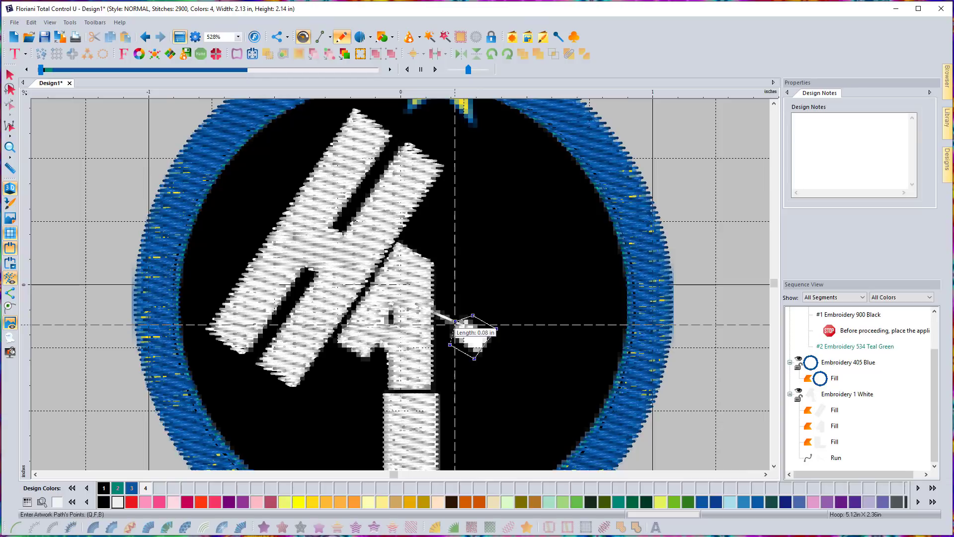
click(455, 322)
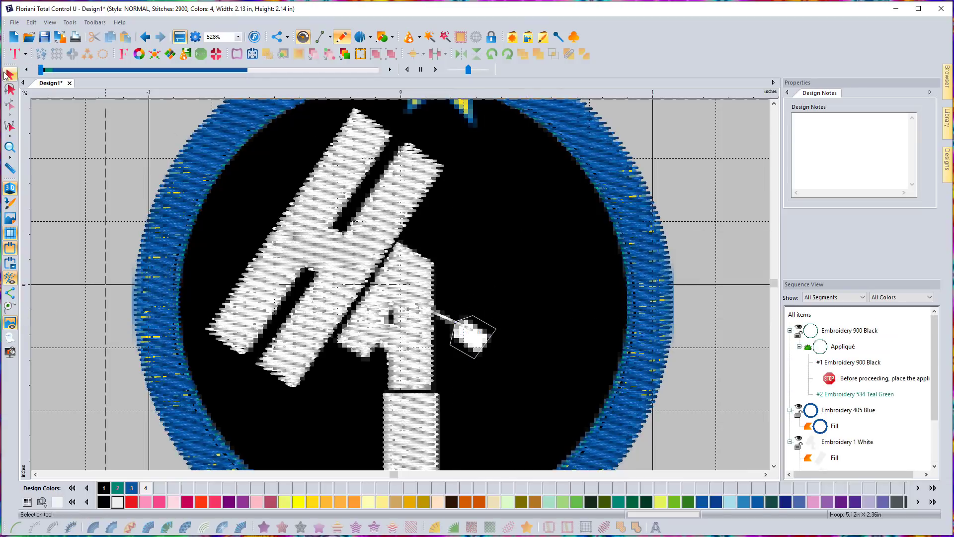
click(241, 526)
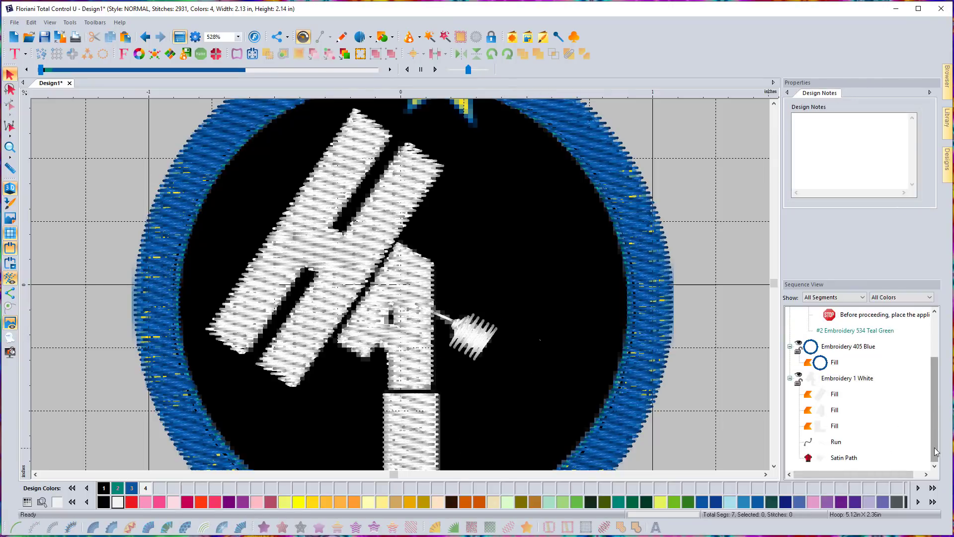
Step: Move the Run and Satin Path segments ahead of all the white letter fills in the stitching sequence
click(833, 443)
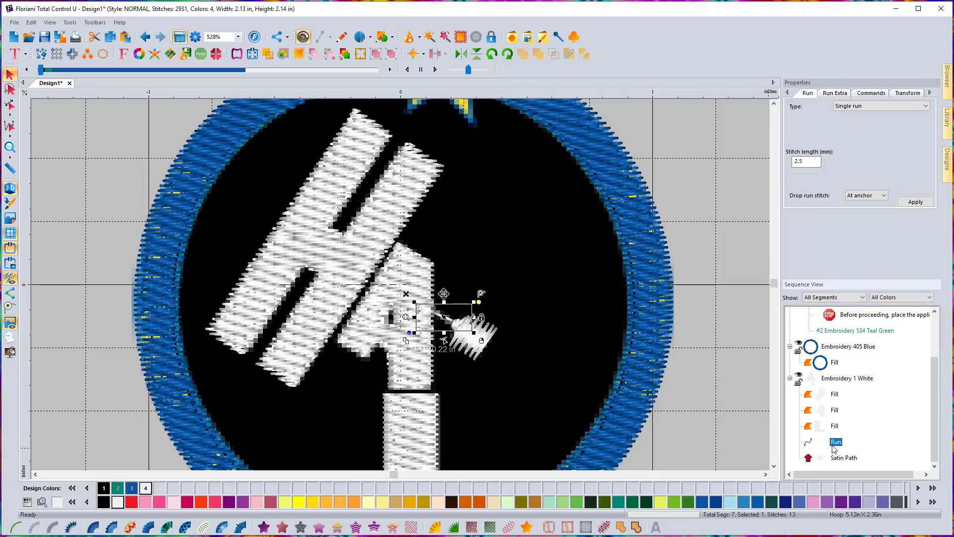
ctrl+click(843, 458)
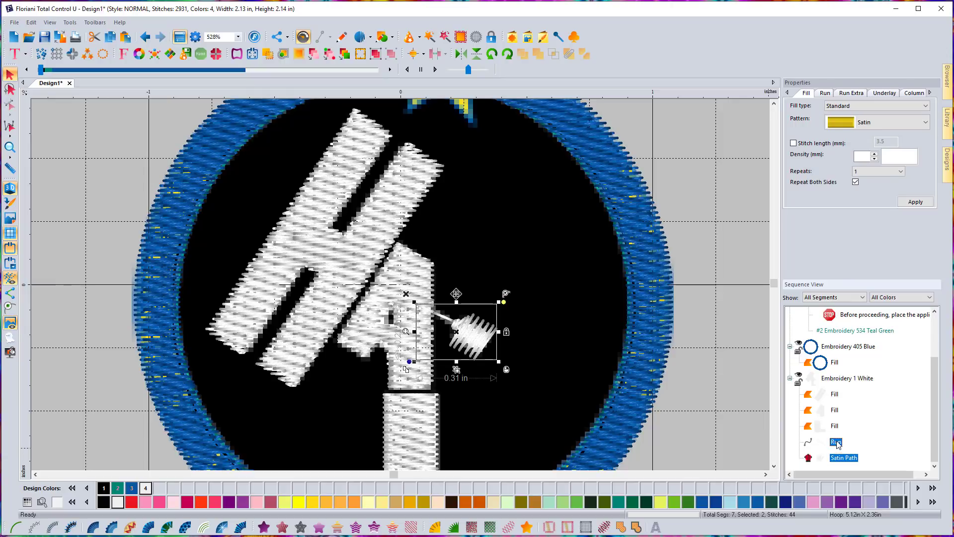
drag(838, 443, 835, 395)
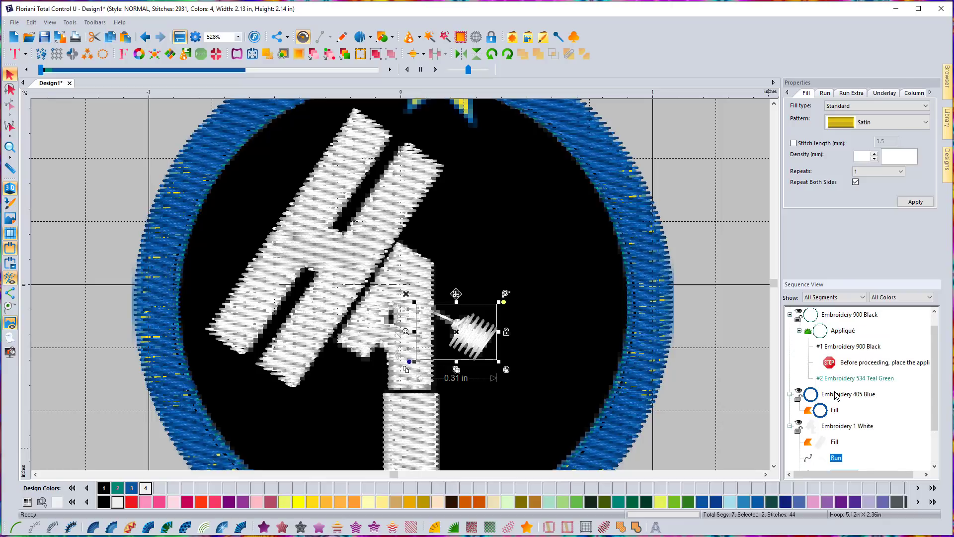
drag(936, 405, 937, 437)
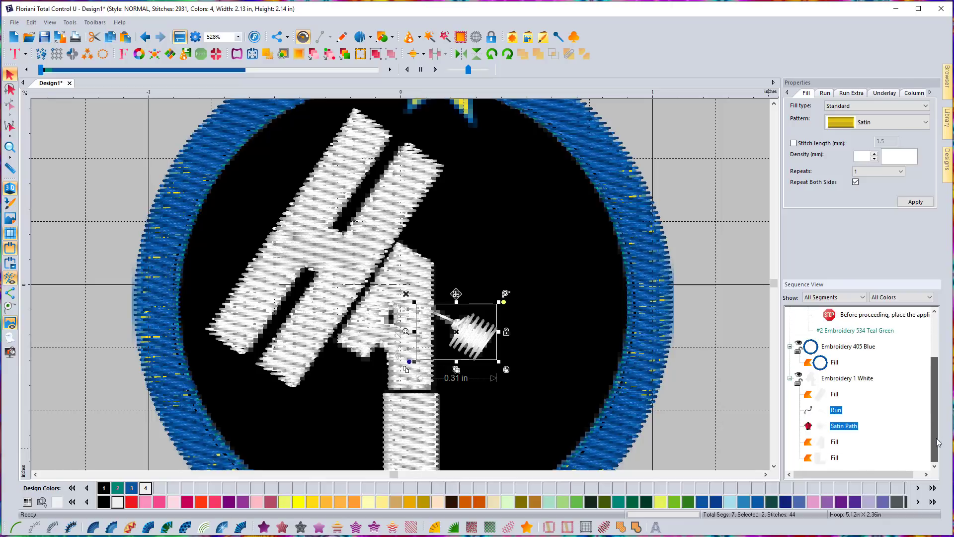
right_click(843, 428)
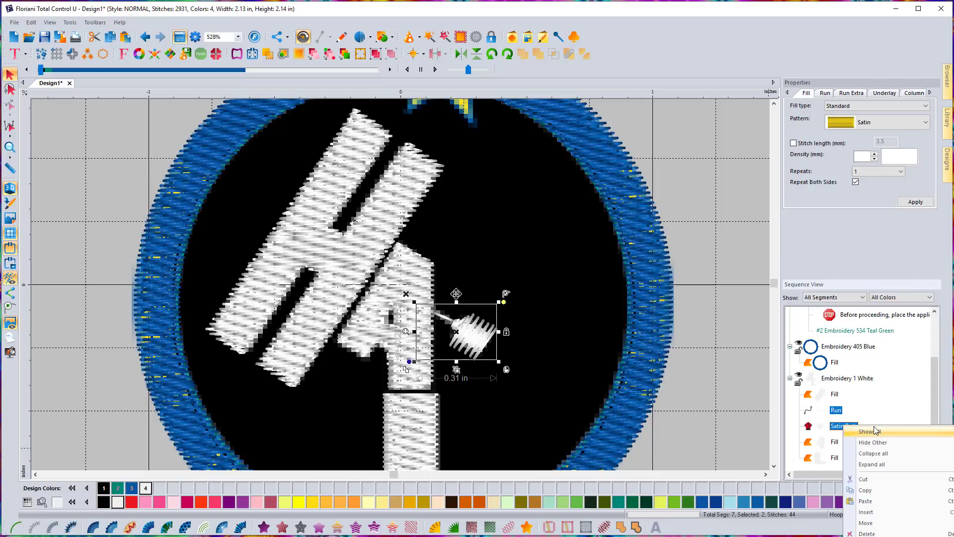
right_click(844, 386)
mouse_move(748, 307)
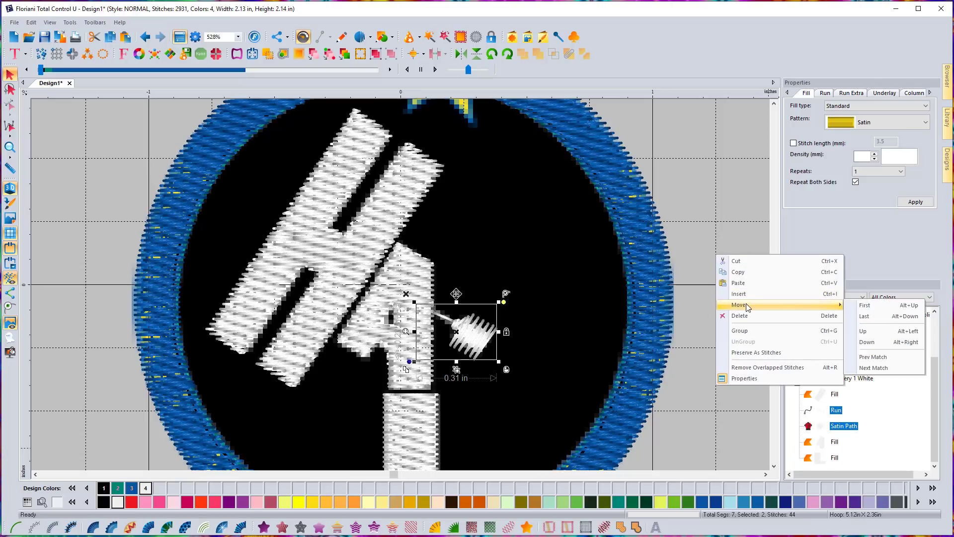
click(868, 332)
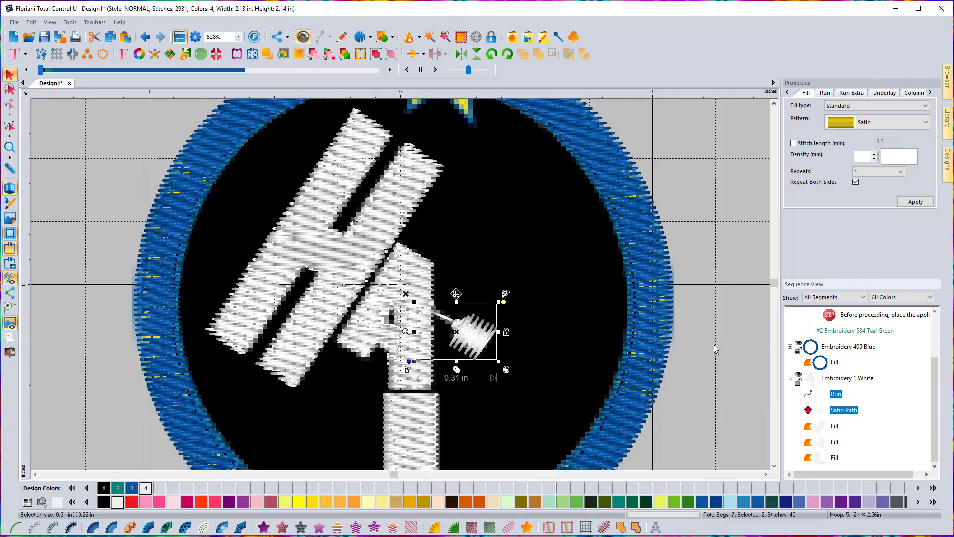
Step: Move the blue ring's fill to the end of the stitching sequence, after the white segments
click(836, 363)
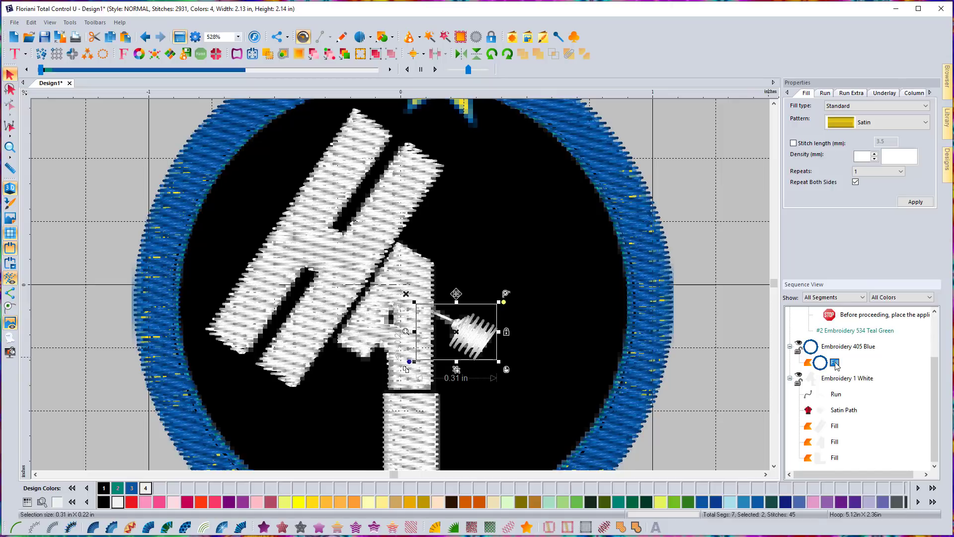
drag(835, 365, 843, 466)
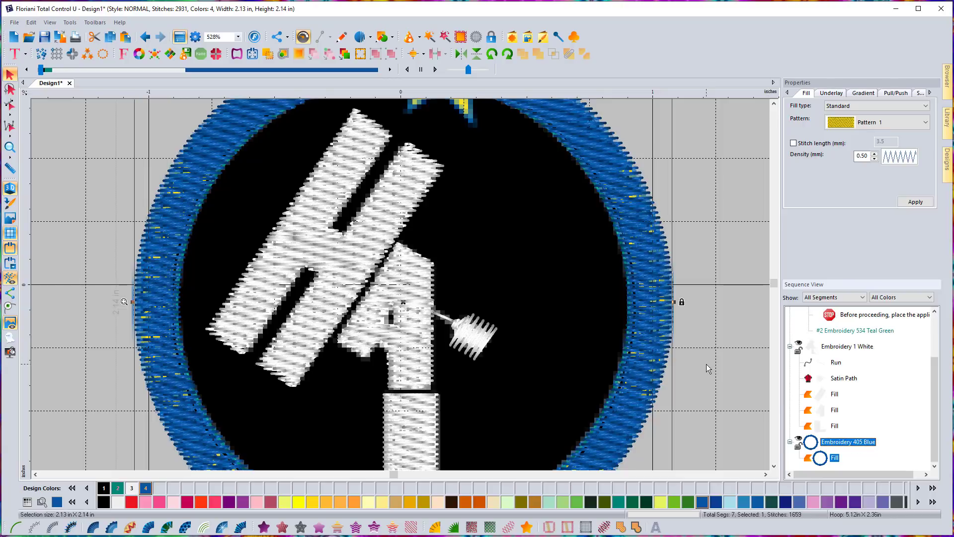
right_click(830, 444)
mouse_move(746, 415)
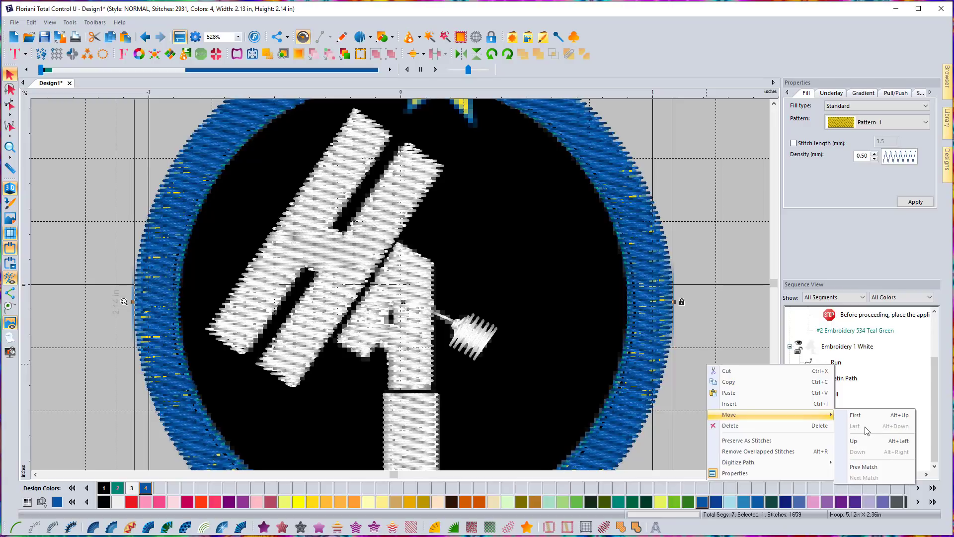
click(744, 289)
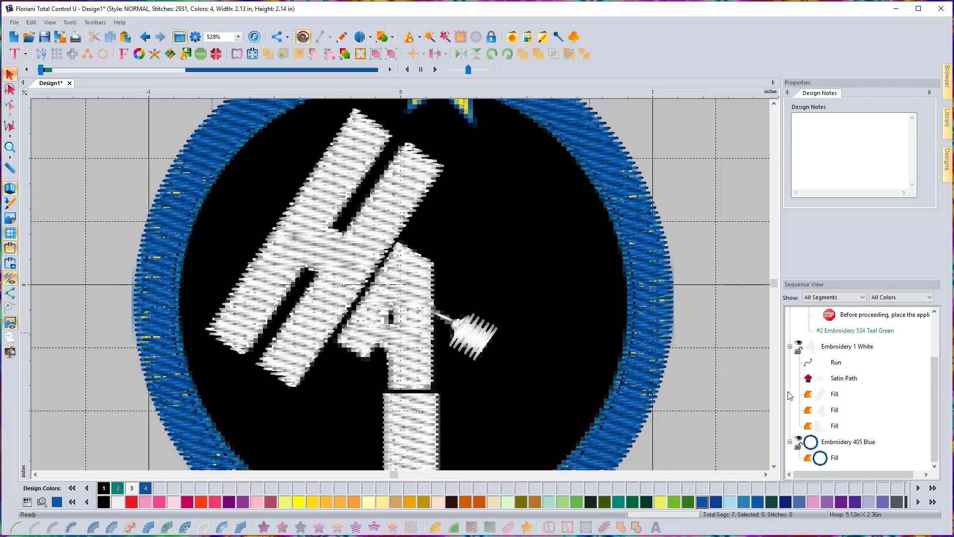
Step: Turn off the 3D stitch display so the star in the background artwork shows at the top of the ring
scroll(629, 341, down, 2)
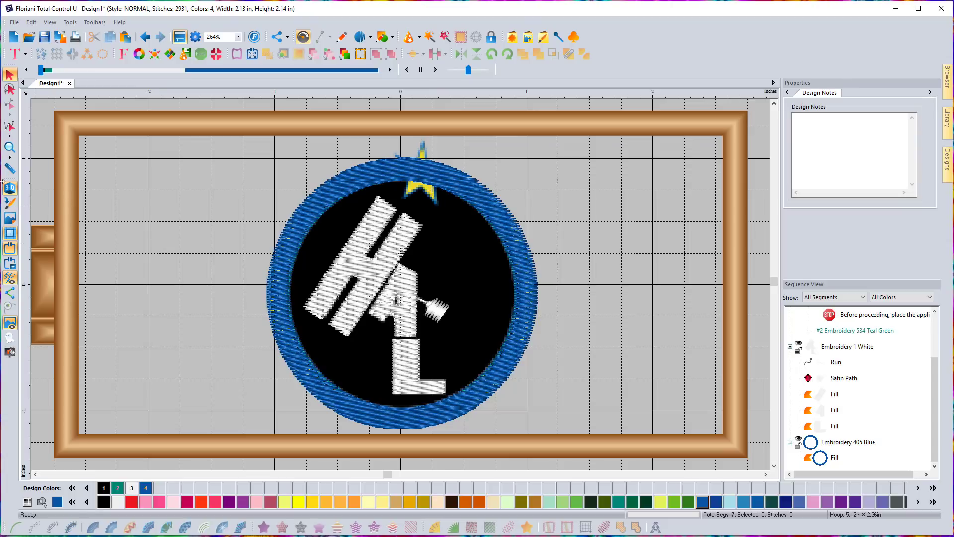
click(10, 188)
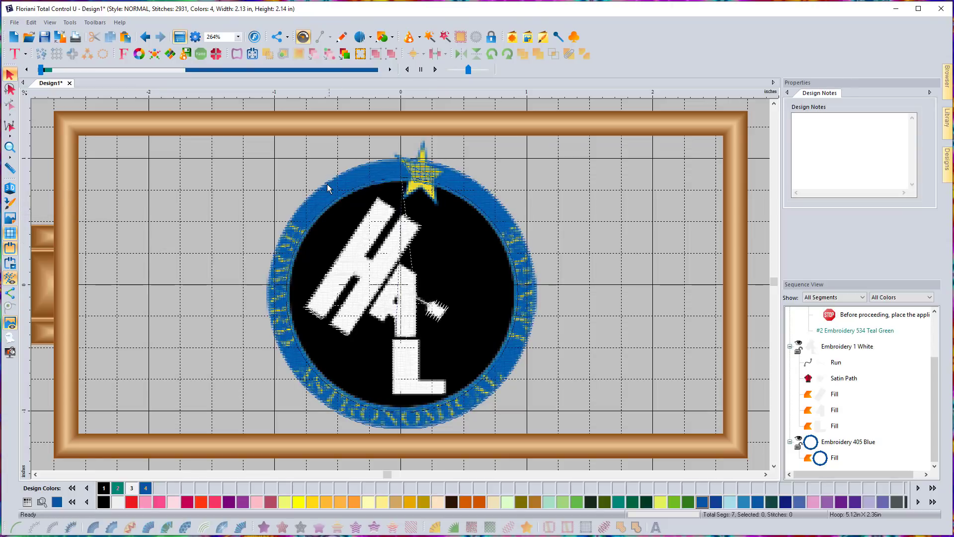
key(plus)
click(774, 105)
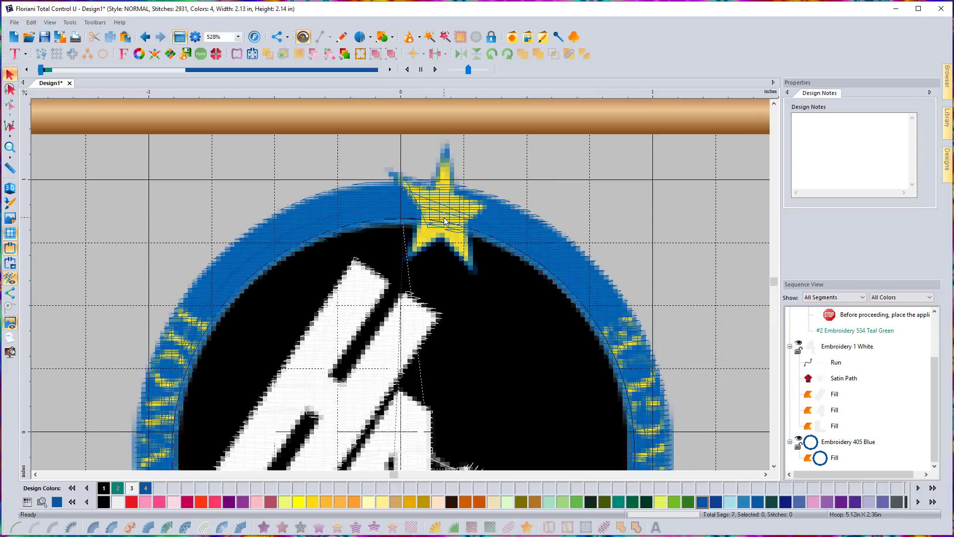
Step: Trace a closed straight-line artwork outline around the five-pointed star at the top of the ring, about 0.40 by 0.48 inches
click(342, 39)
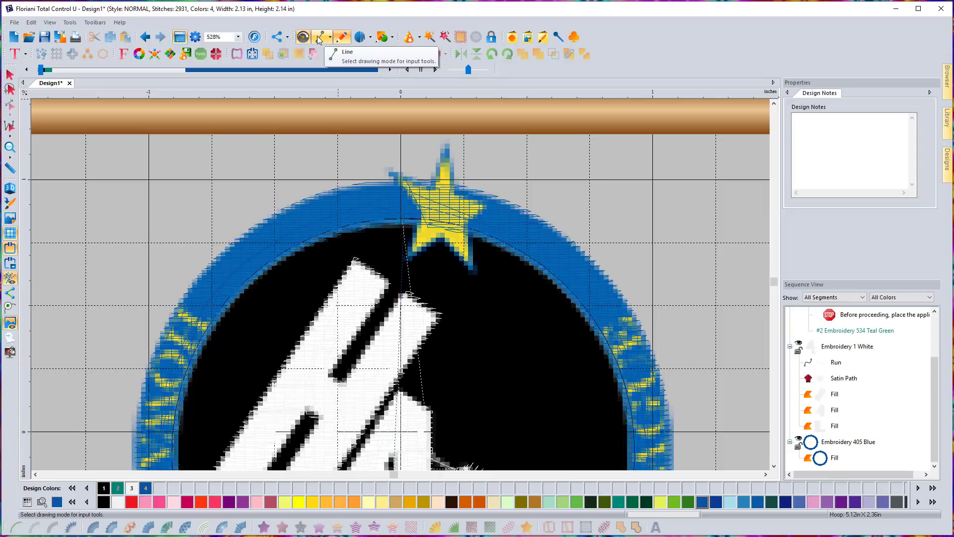
click(318, 40)
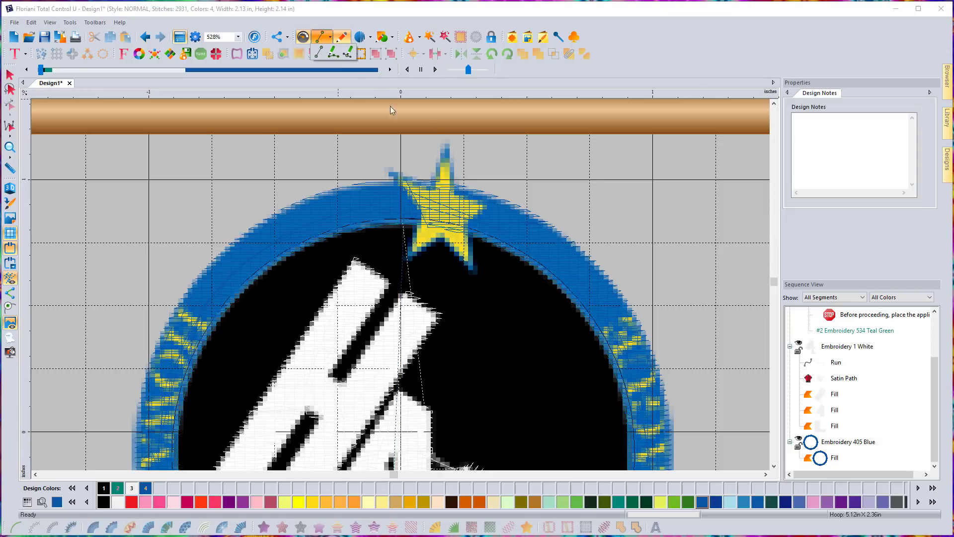
click(317, 53)
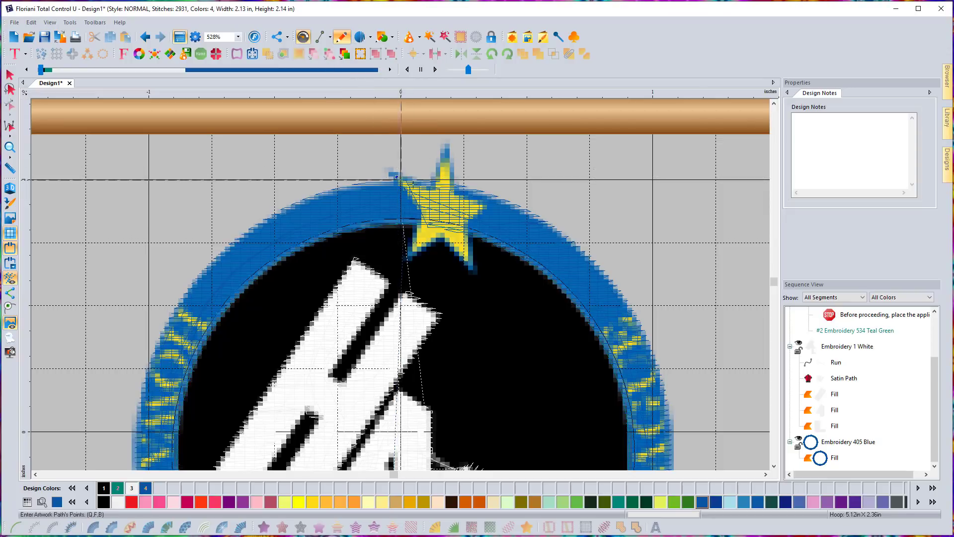
click(428, 189)
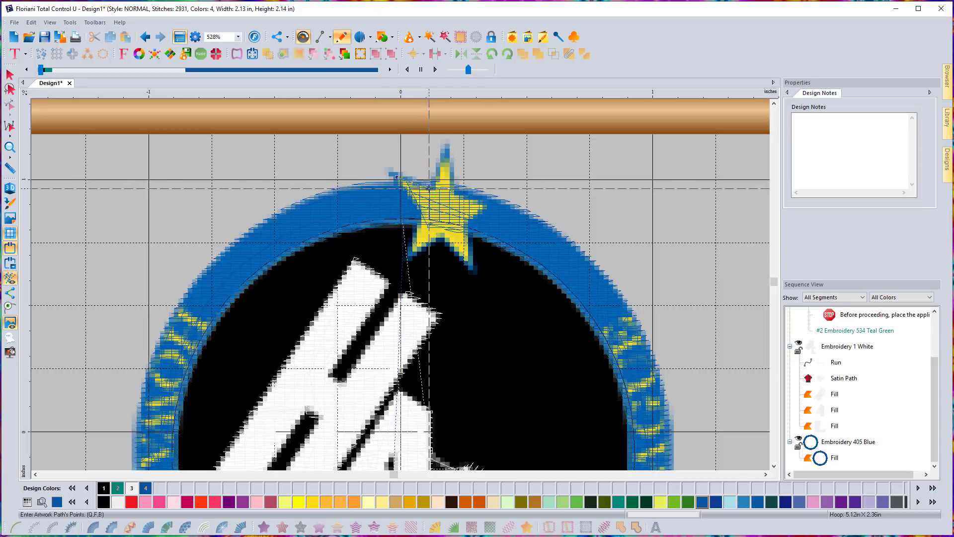
click(447, 149)
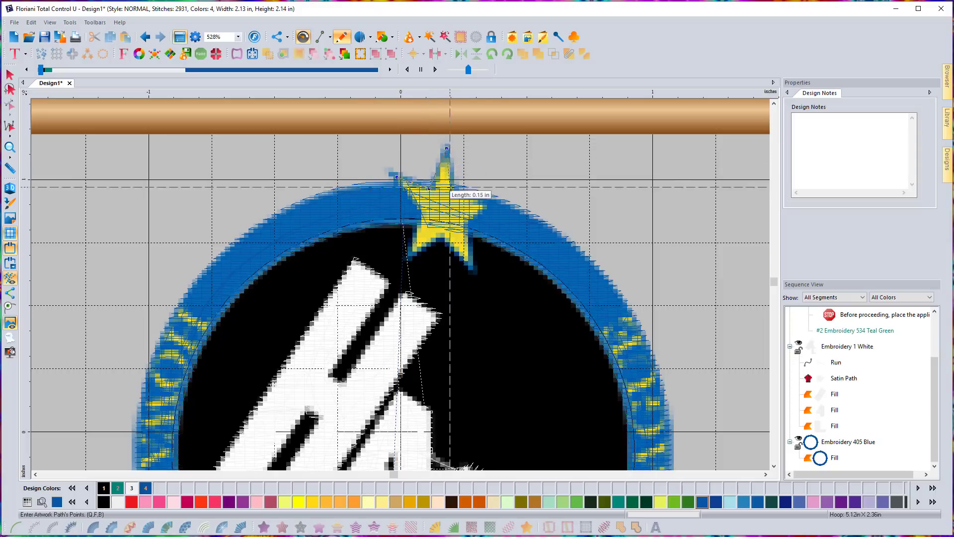
click(498, 204)
click(469, 221)
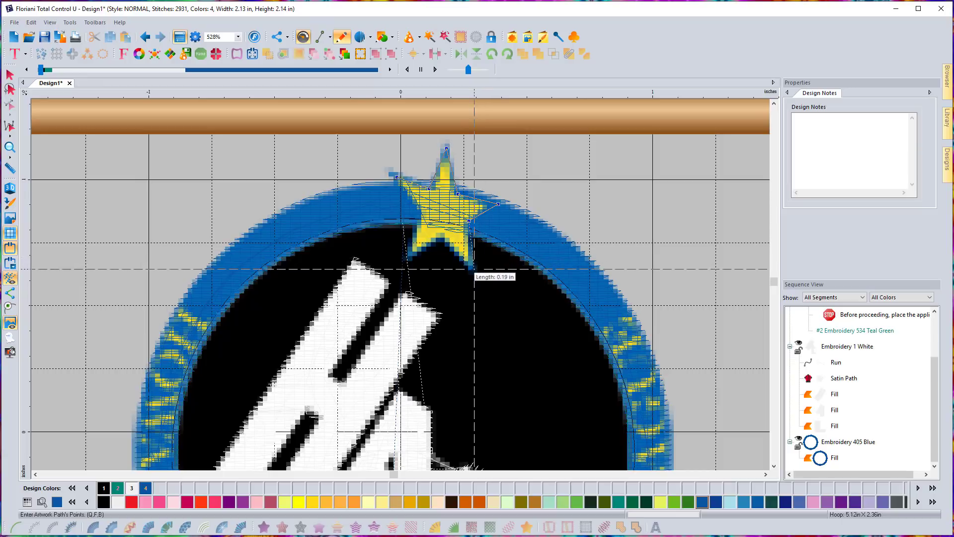
click(470, 269)
click(442, 236)
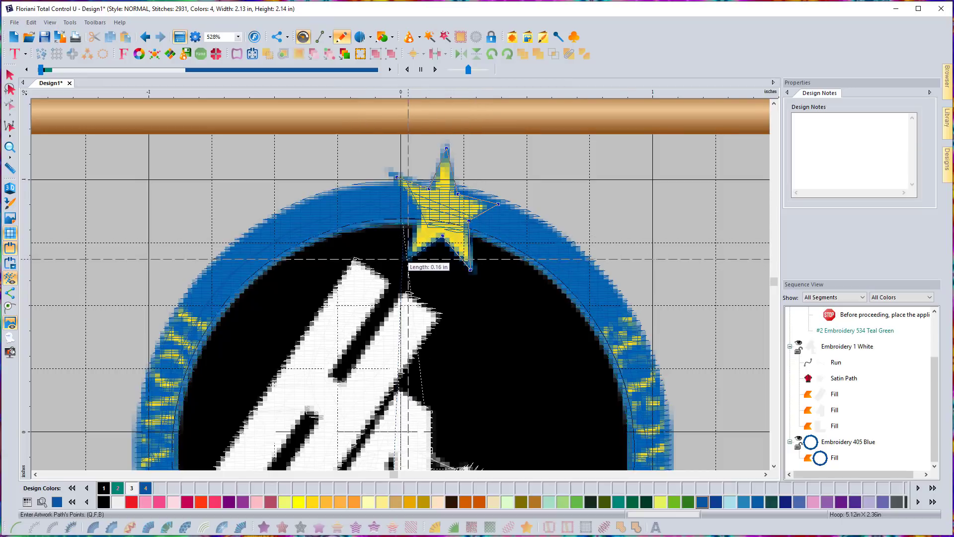
click(406, 260)
click(425, 213)
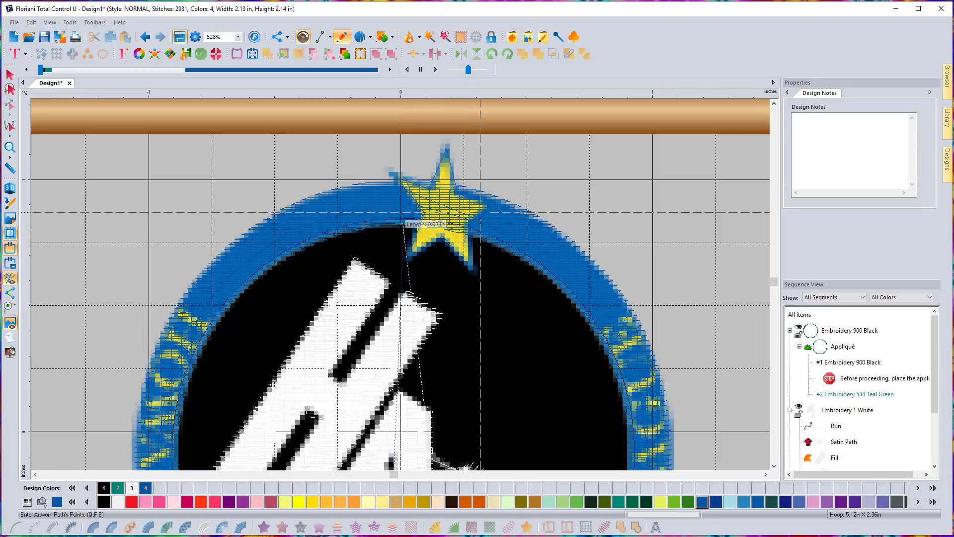
key(Return)
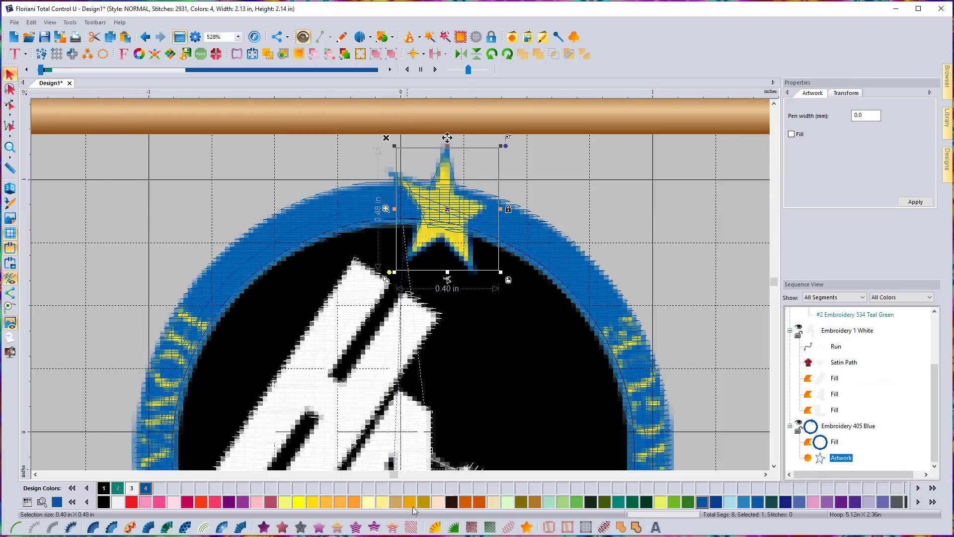
Step: Recolour the traced star outline yellow
click(298, 502)
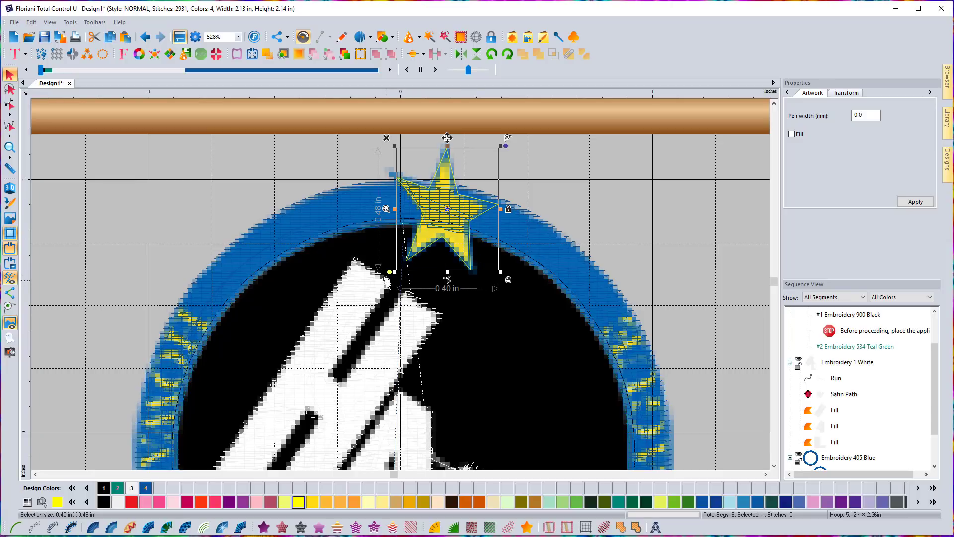
key(ctrl+d)
drag(461, 229, 666, 259)
click(581, 175)
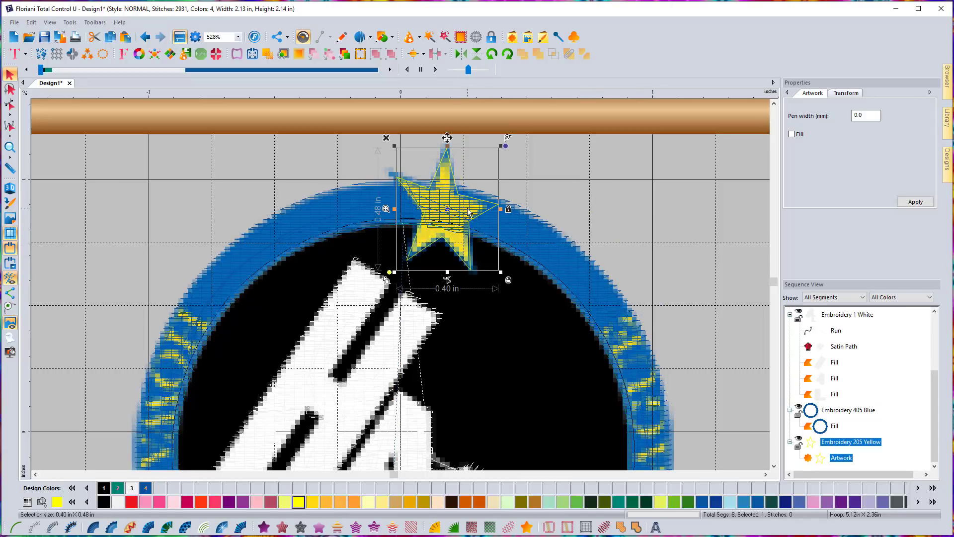
Step: Duplicate the yellow star outline in place and recolour the copy with the ring's blue
right_click(604, 212)
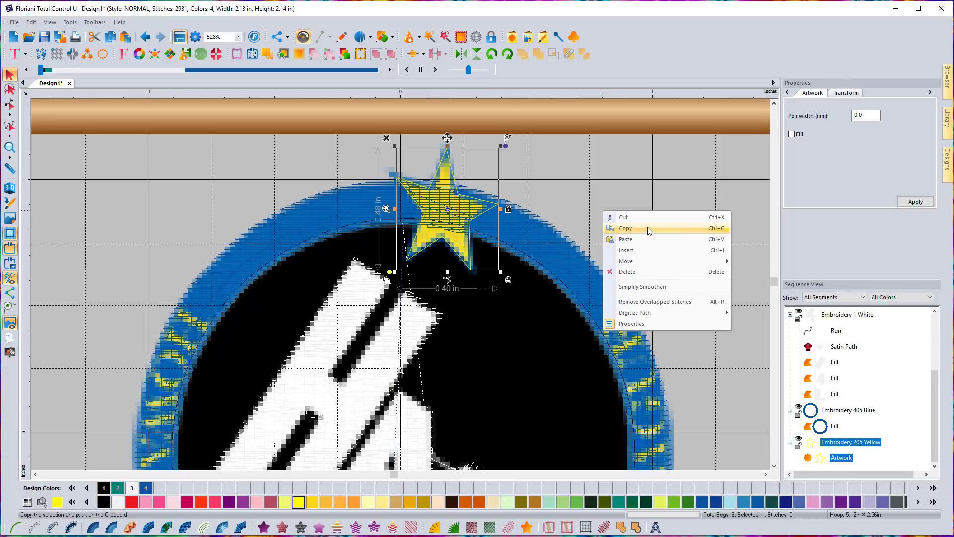
click(643, 228)
right_click(559, 194)
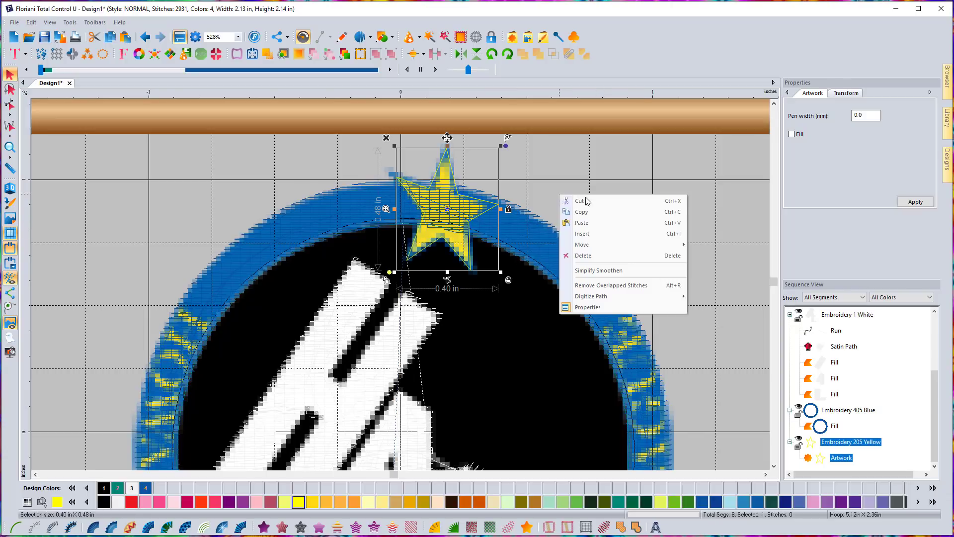
click(584, 224)
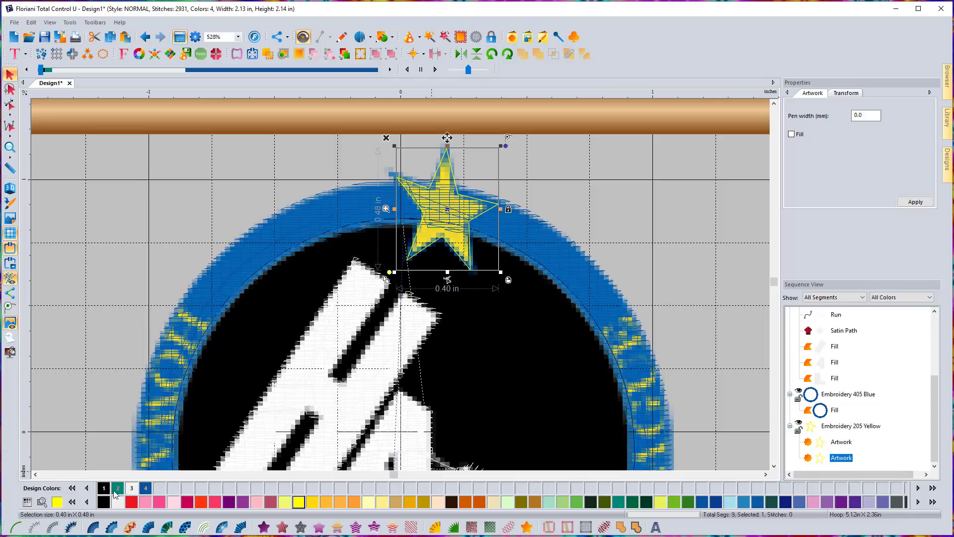
click(146, 490)
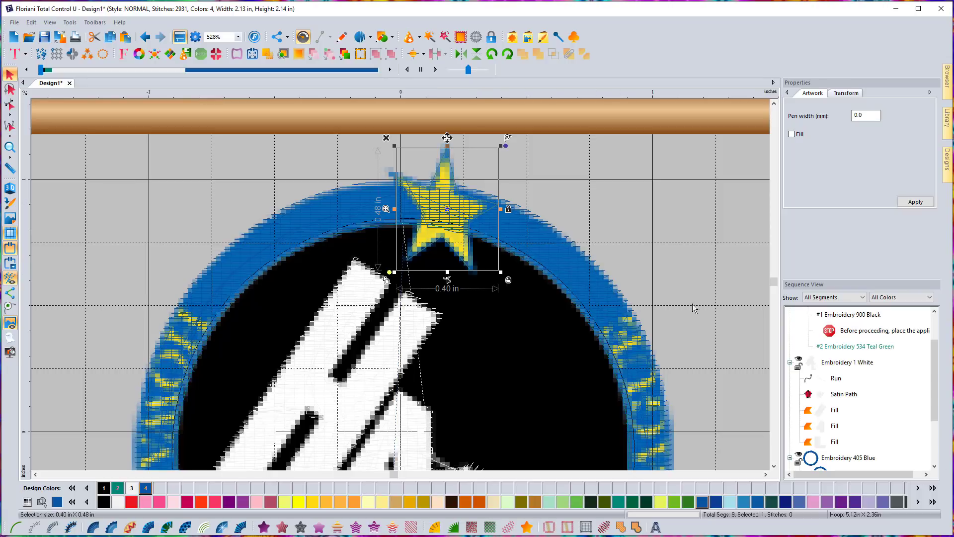
Step: Convert the yellow star artwork to a Standard Fill
scroll(934, 388, down, 2)
click(841, 427)
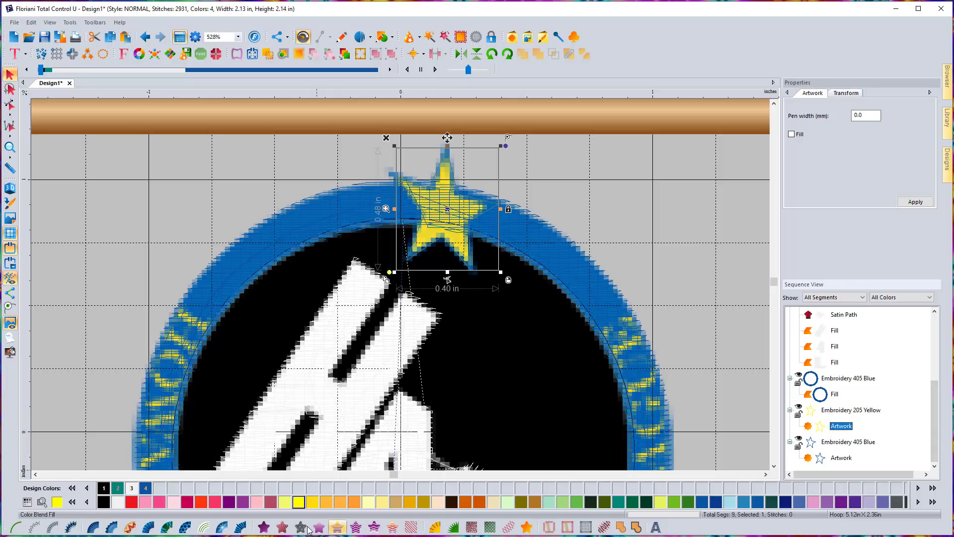
click(264, 527)
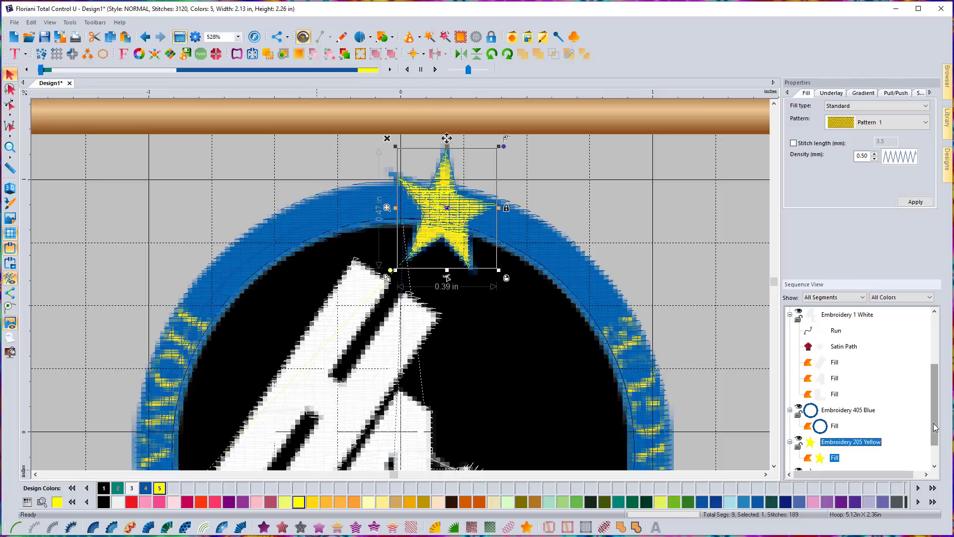
Step: Convert the blue star artwork to a Run stitch and apply the Bean style with 3 repeats
scroll(934, 422, down, 2)
click(821, 455)
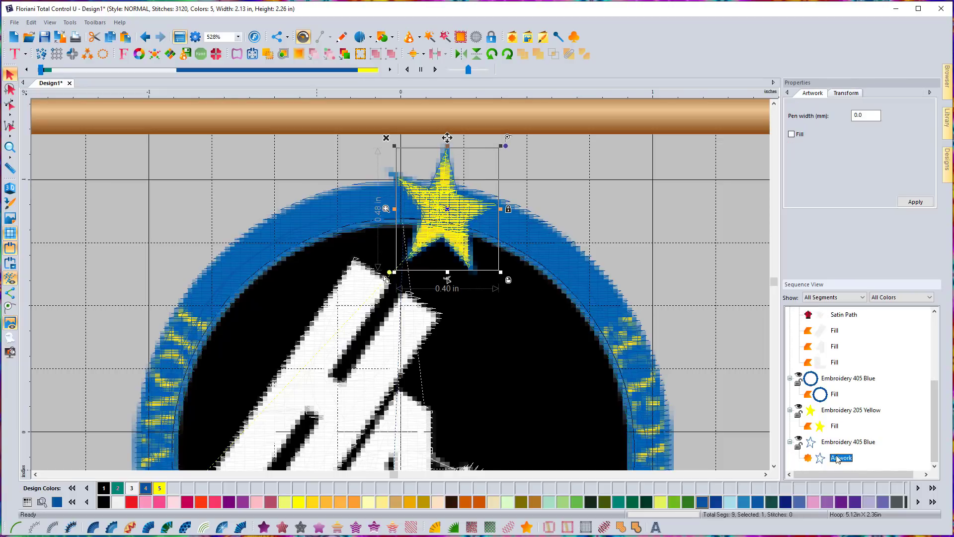
click(15, 527)
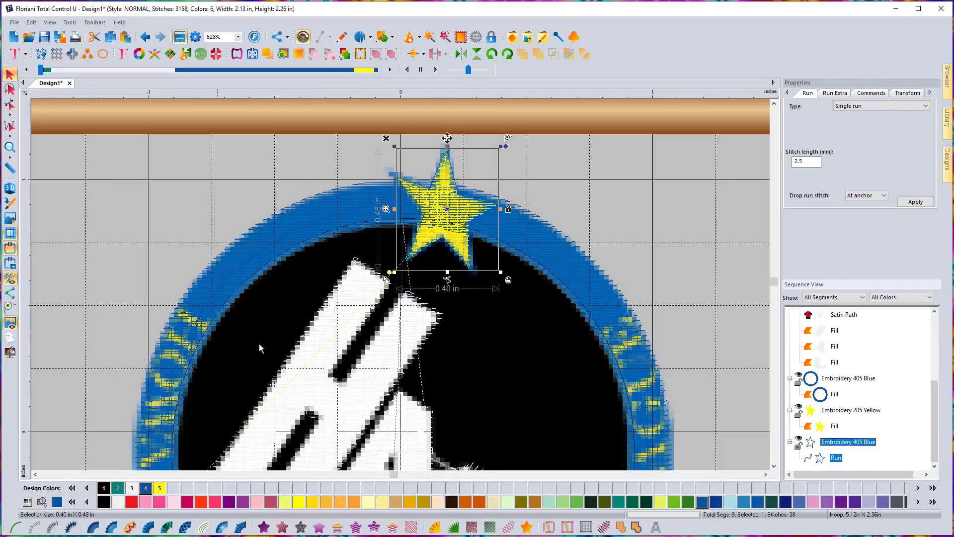
click(831, 94)
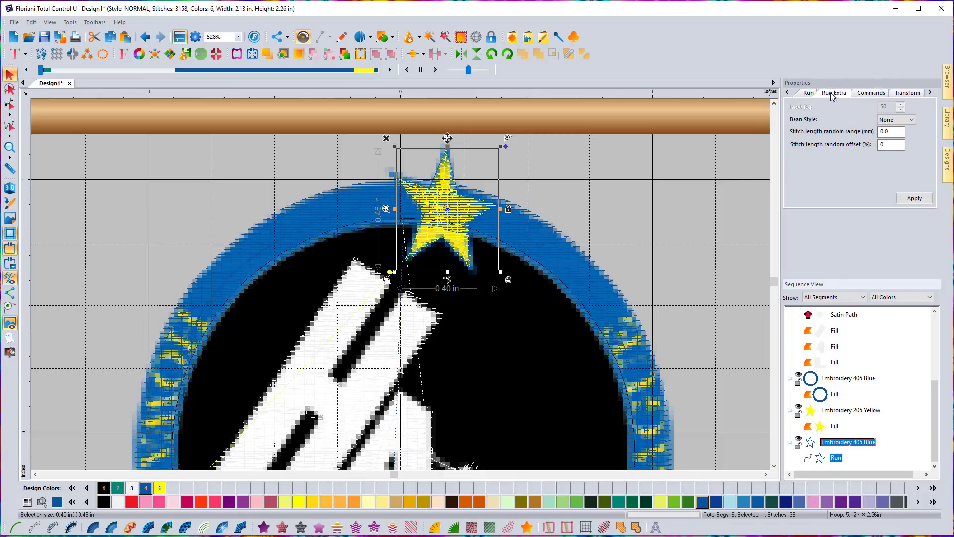
click(900, 120)
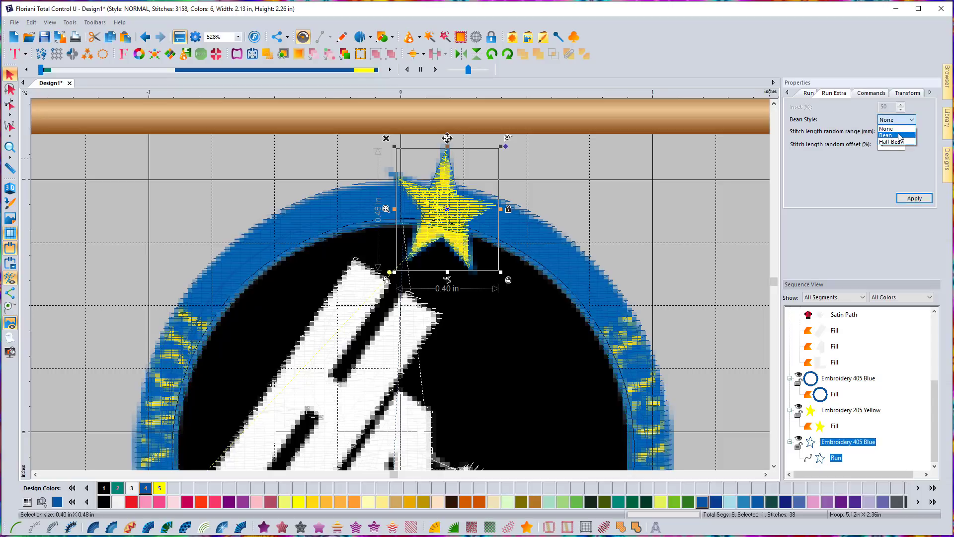
click(900, 136)
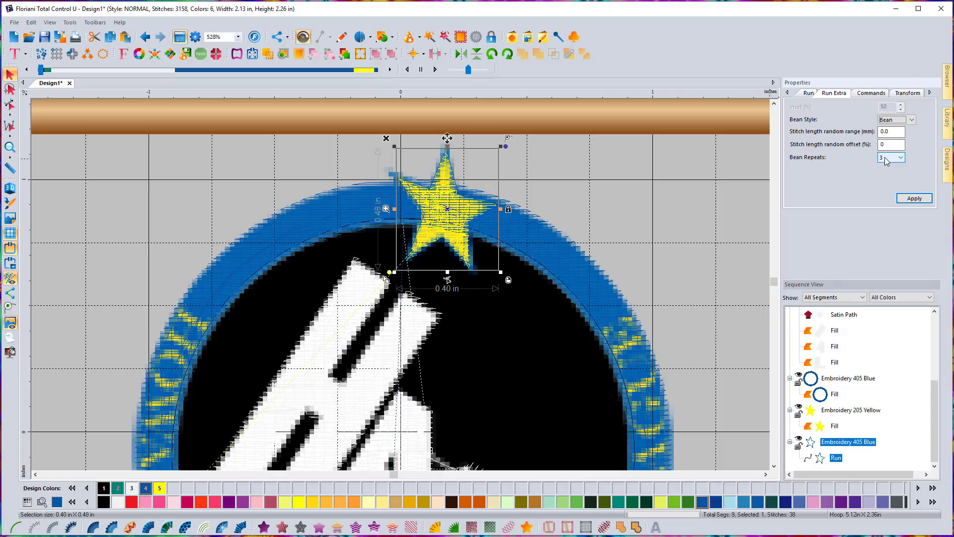
click(914, 198)
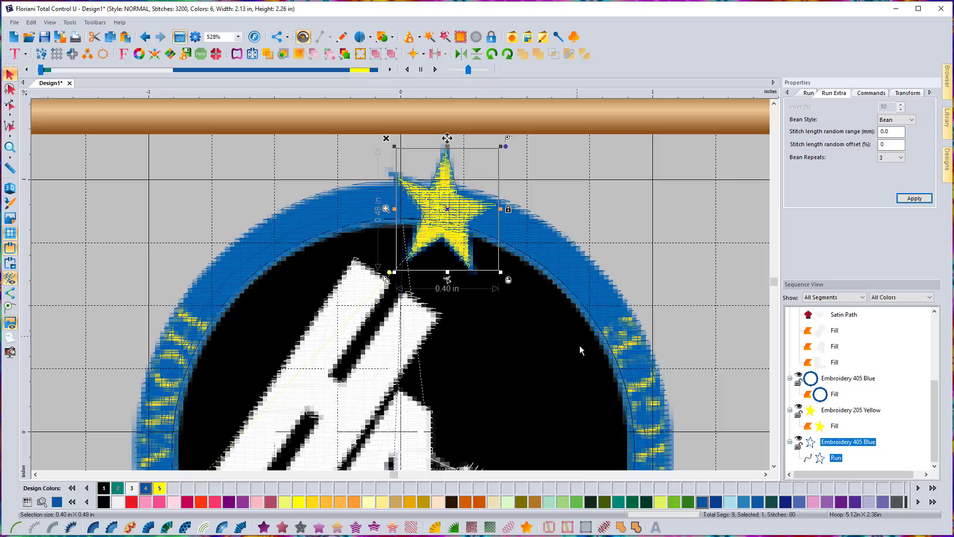
Step: Preview the whole design with the 3D stitch display, then return to the flat display
key(minus)
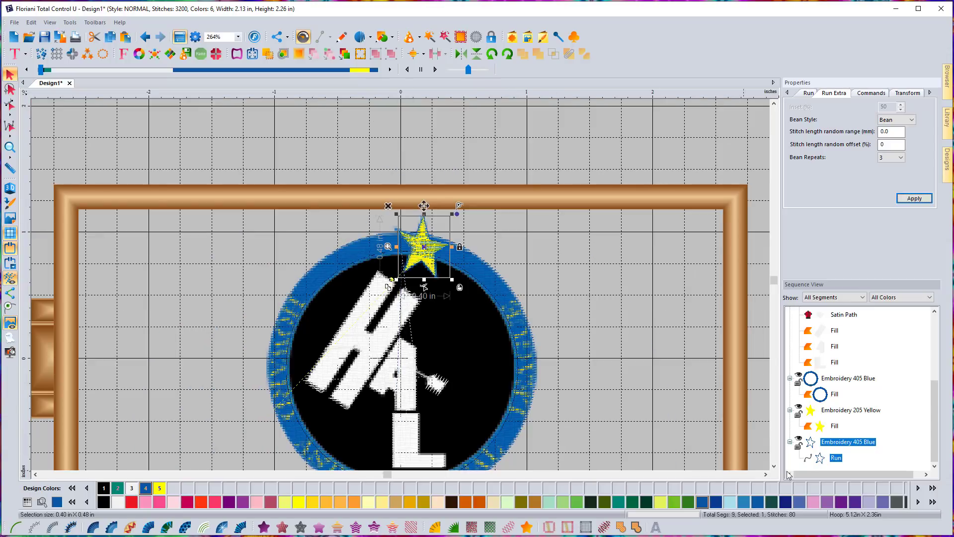
click(774, 466)
click(773, 467)
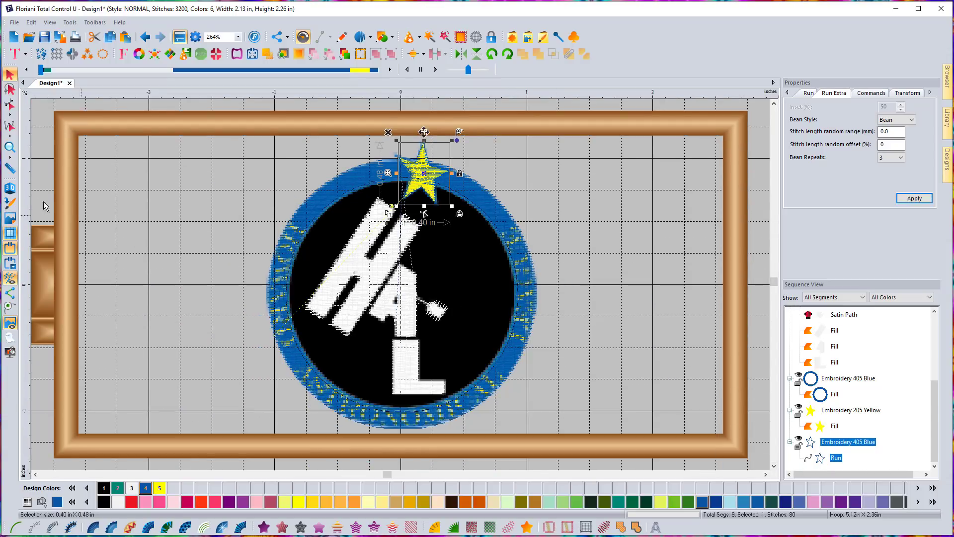
click(9, 188)
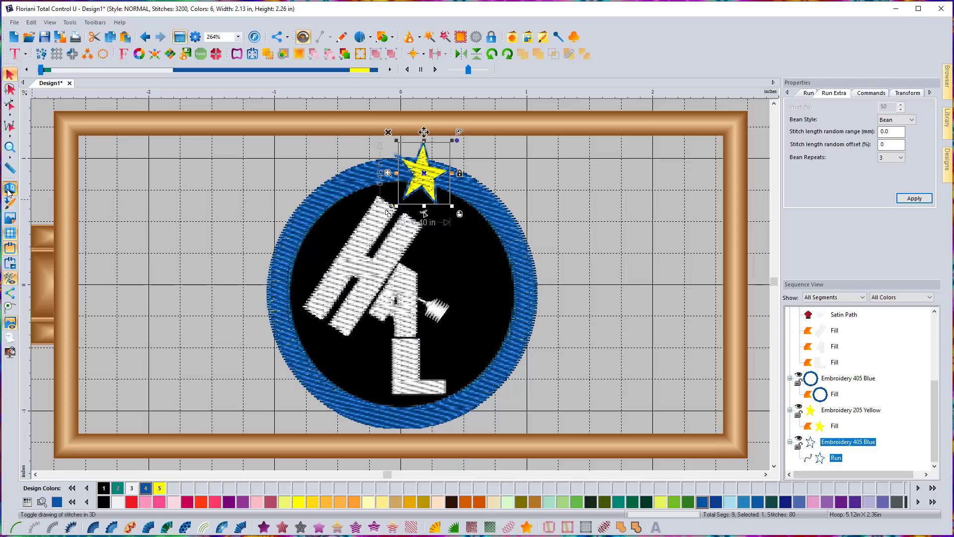
click(9, 190)
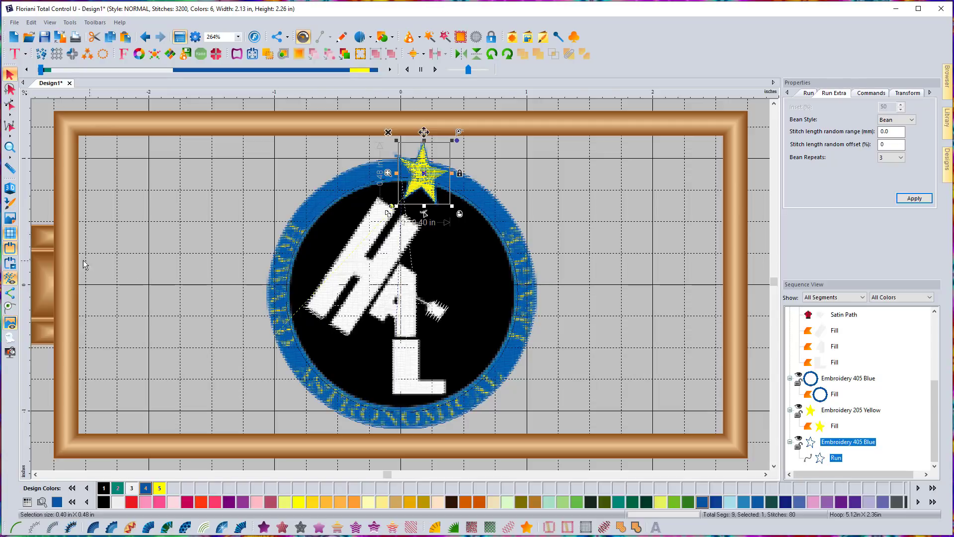
Step: Measure the height of the first yellow background letter across the blue ring, beside the H
scroll(183, 302, up, 1)
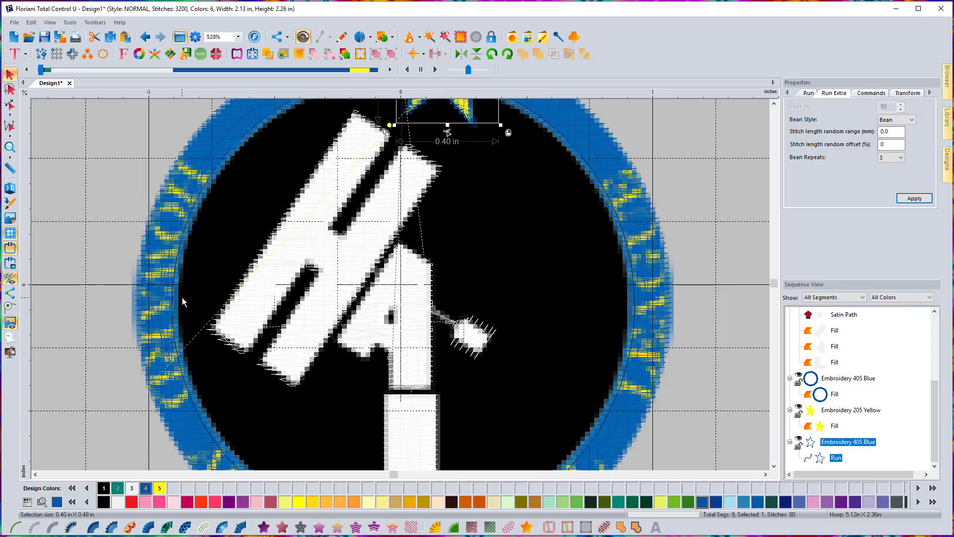
click(10, 168)
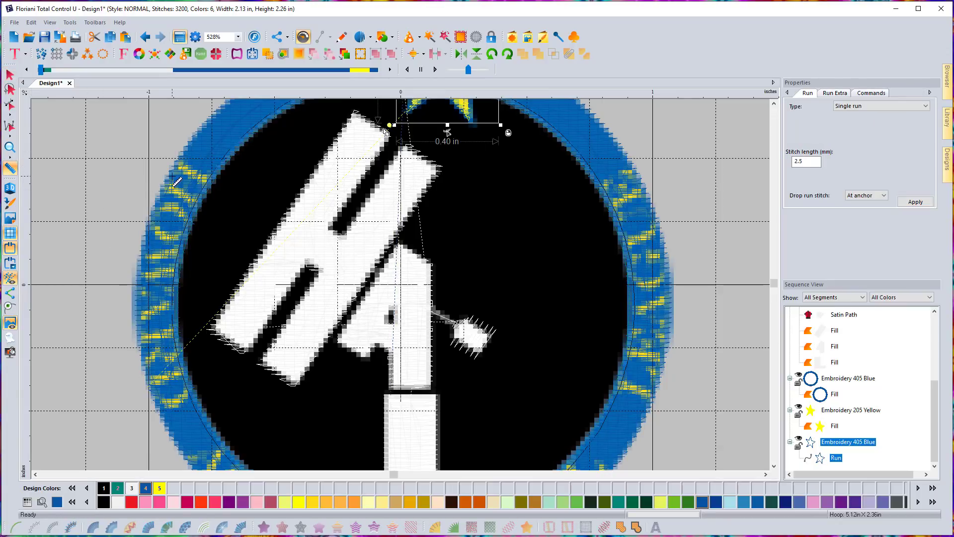
drag(170, 176, 205, 197)
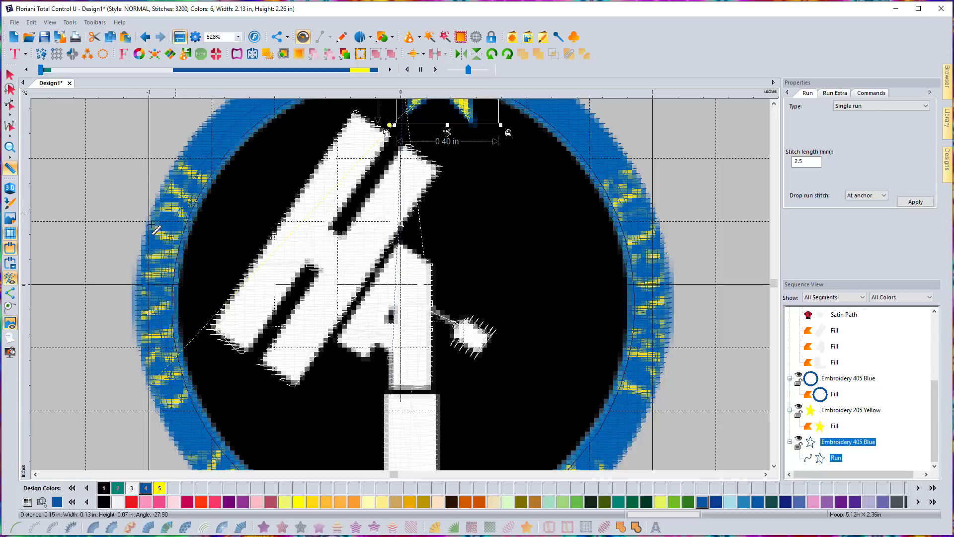
Step: Switch the measurement units to millimetres and measure the same background letter on the ring again
right_click(155, 98)
click(169, 110)
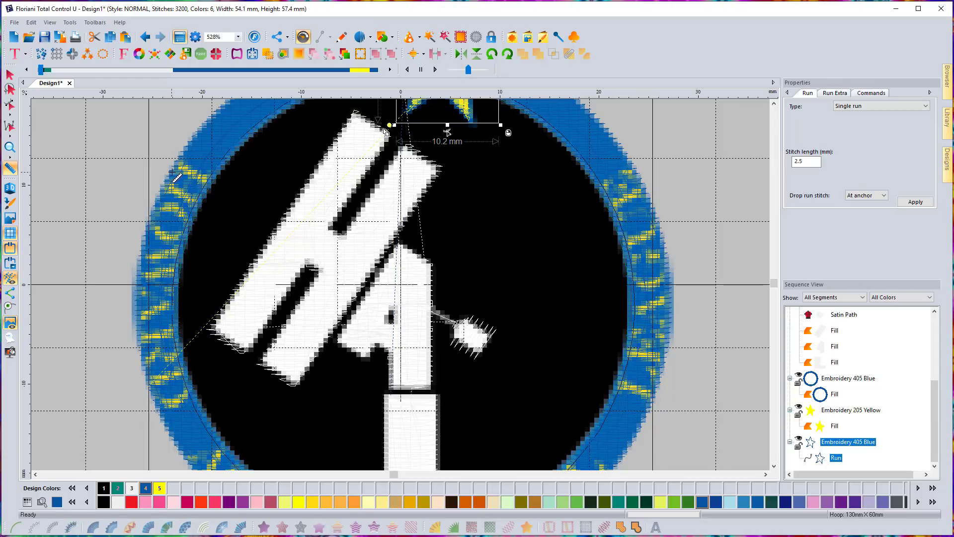
drag(173, 174, 205, 194)
click(10, 73)
key(minus)
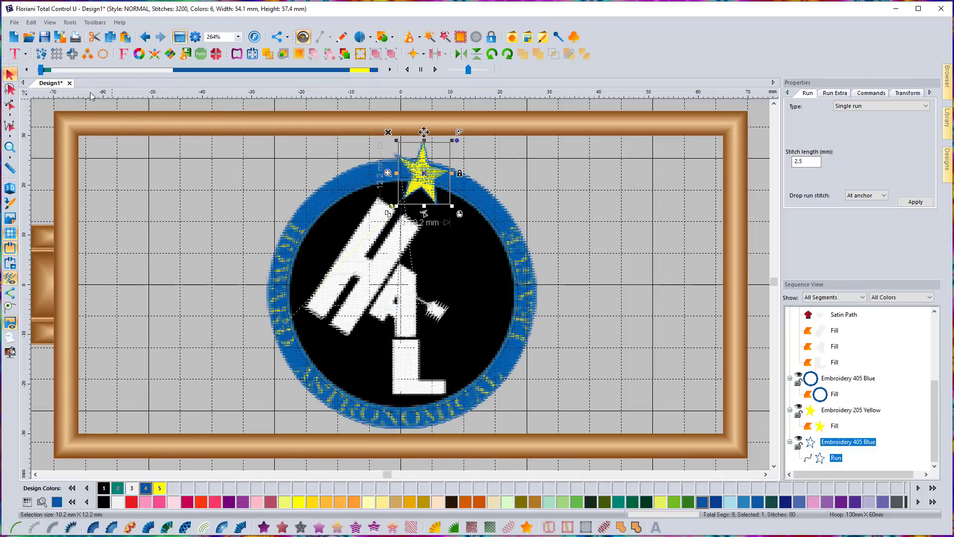
Step: Add a circular text object to the design and filter its fonts to the Small category
click(27, 55)
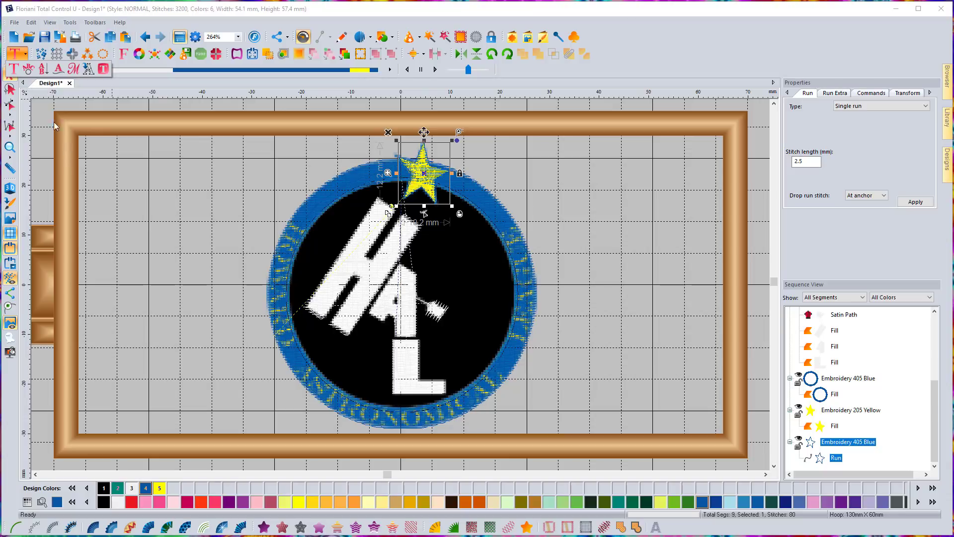
click(29, 69)
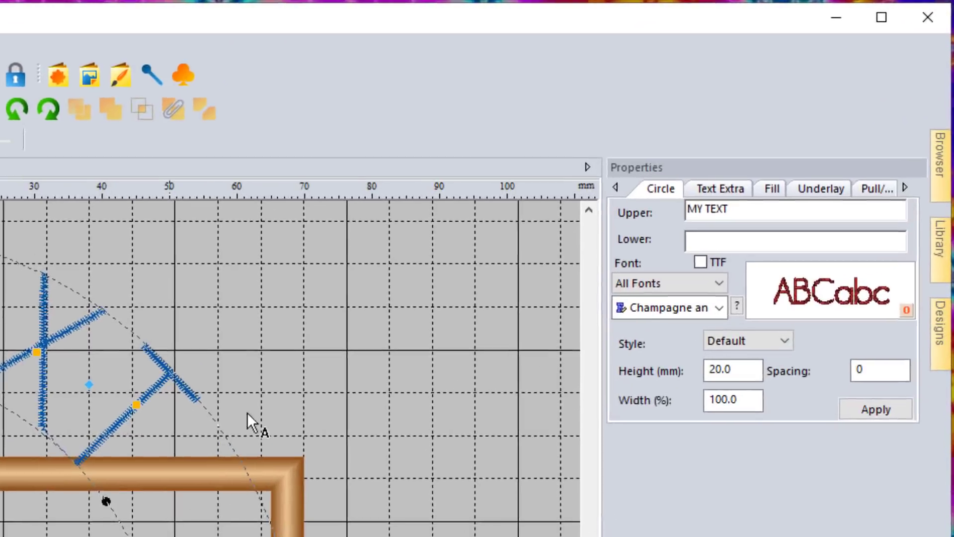
click(633, 298)
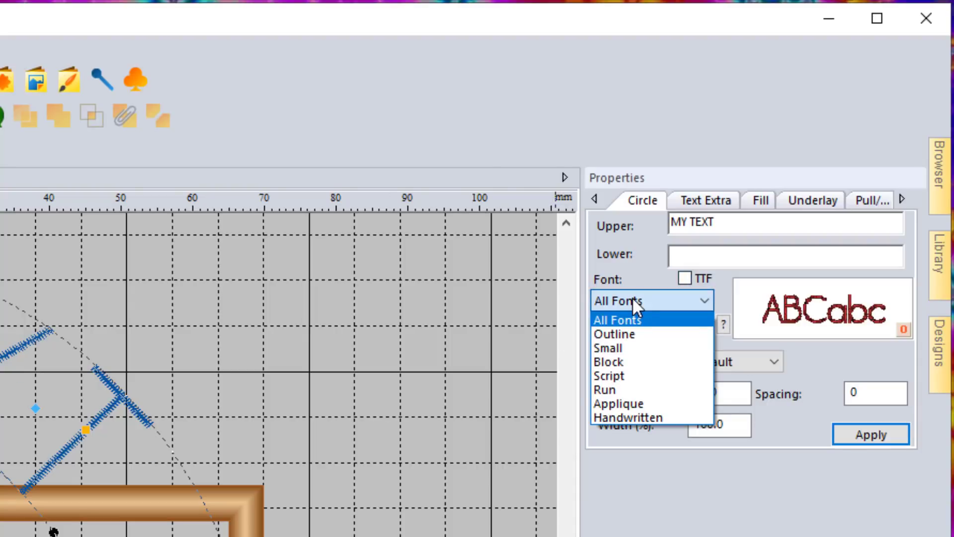
click(629, 347)
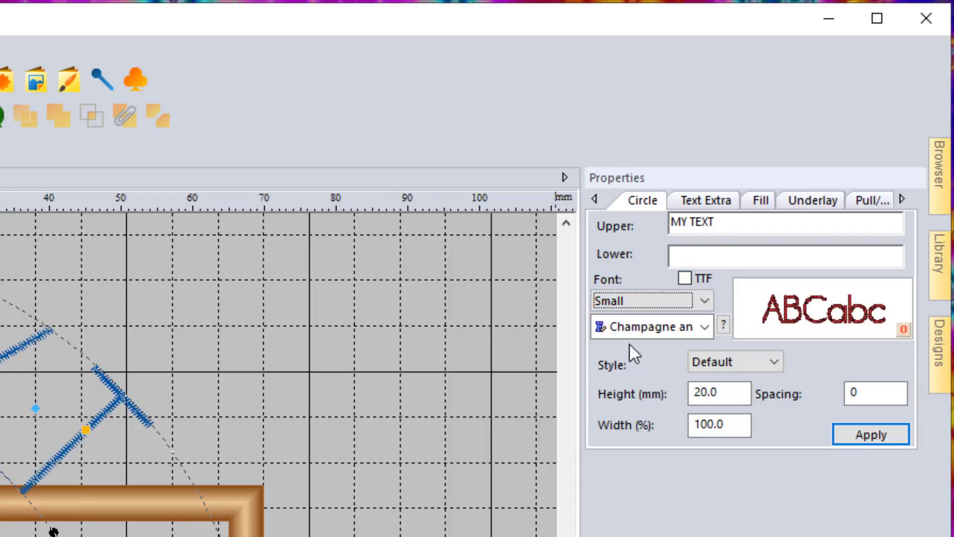
Step: Browse the fonts for the circular text and try Brio 7mm
click(711, 327)
scroll(704, 494, down, 10)
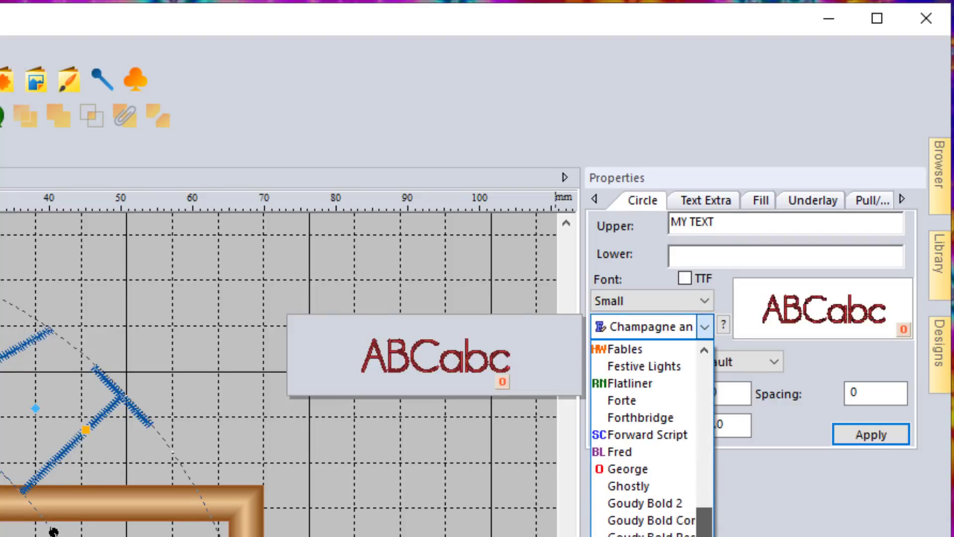
scroll(646, 448, down, 15)
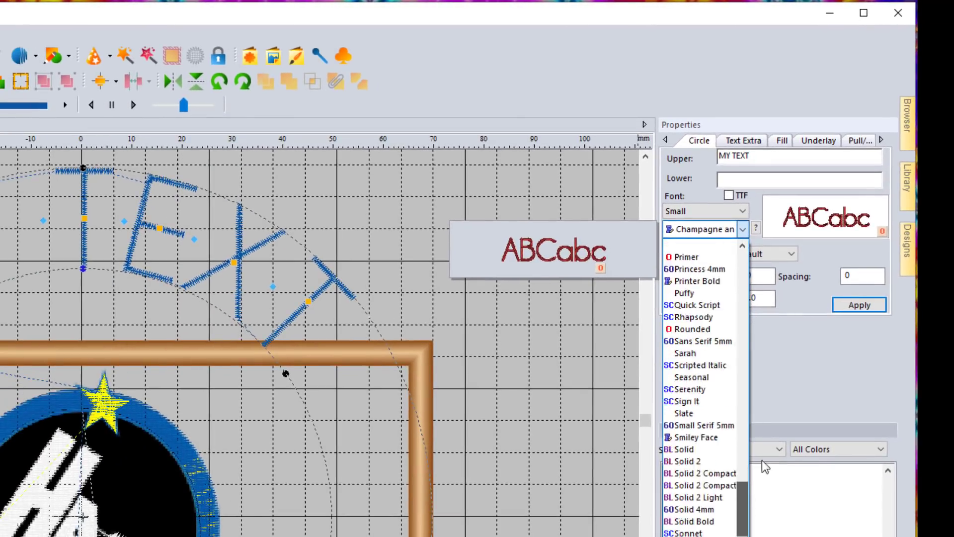
scroll(762, 461, up, 20)
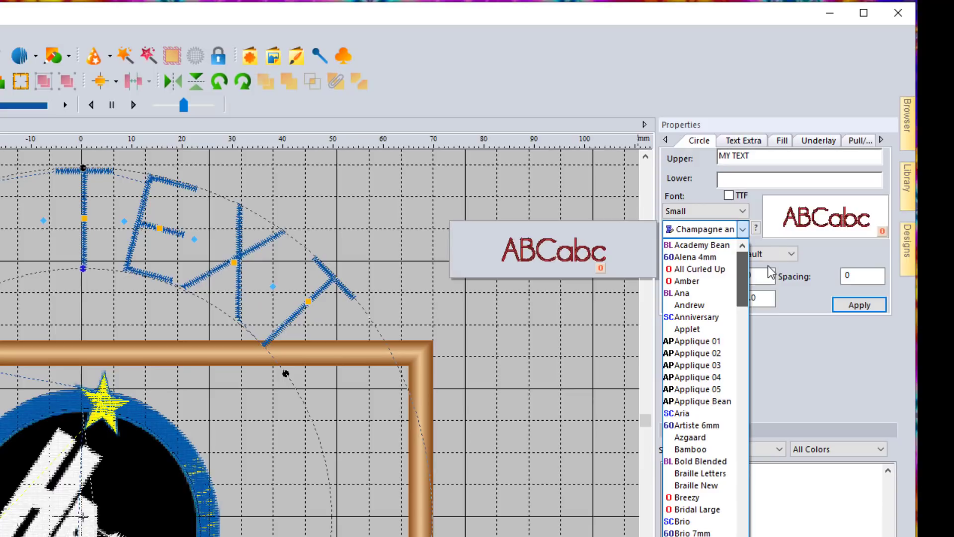
click(806, 305)
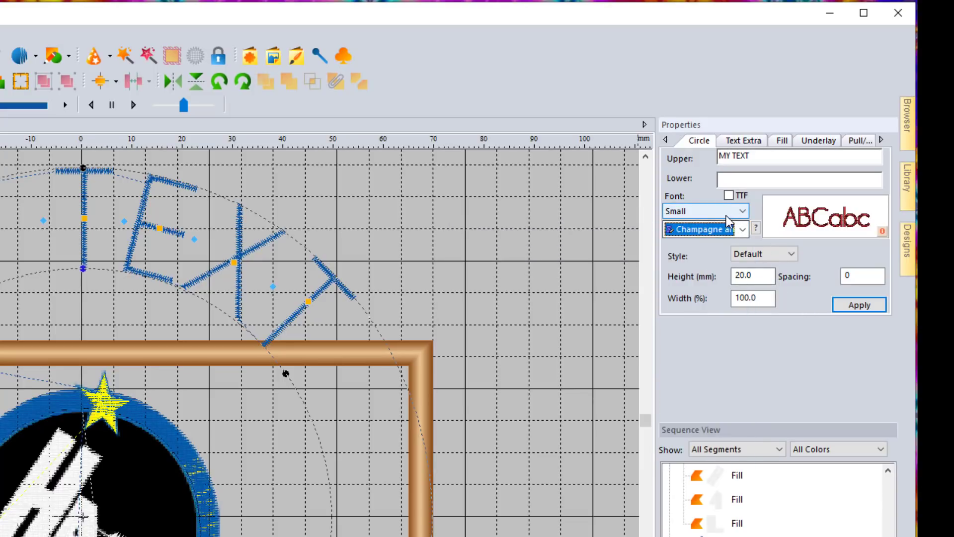
click(723, 230)
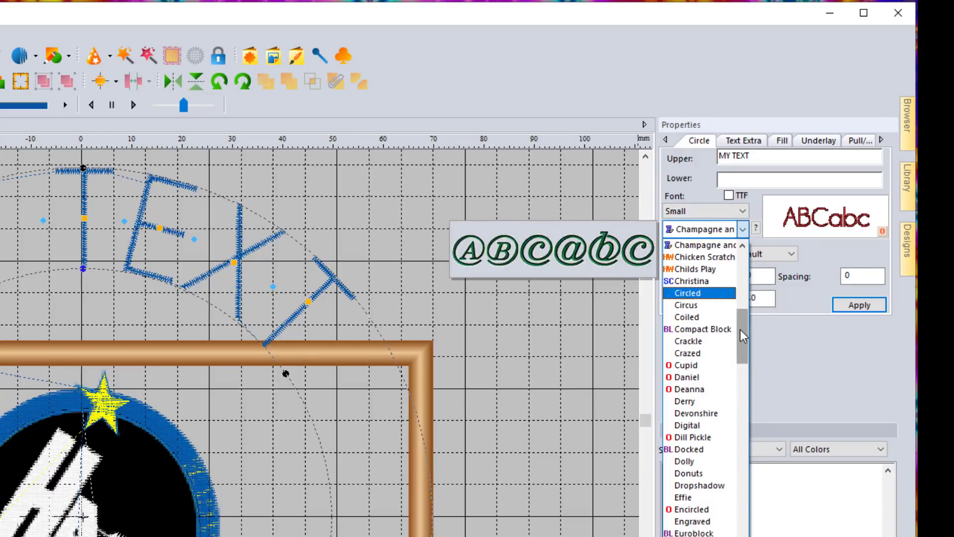
drag(740, 330, 742, 310)
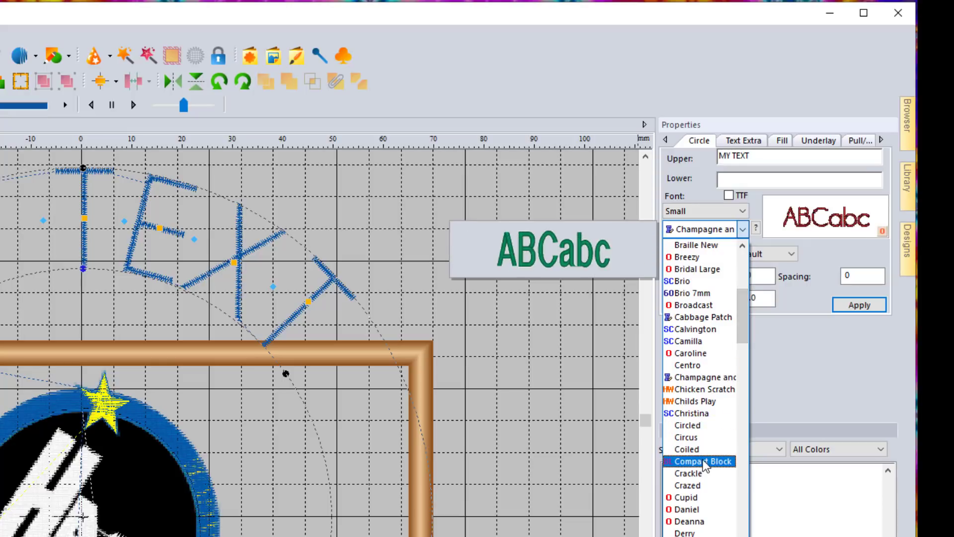
click(708, 293)
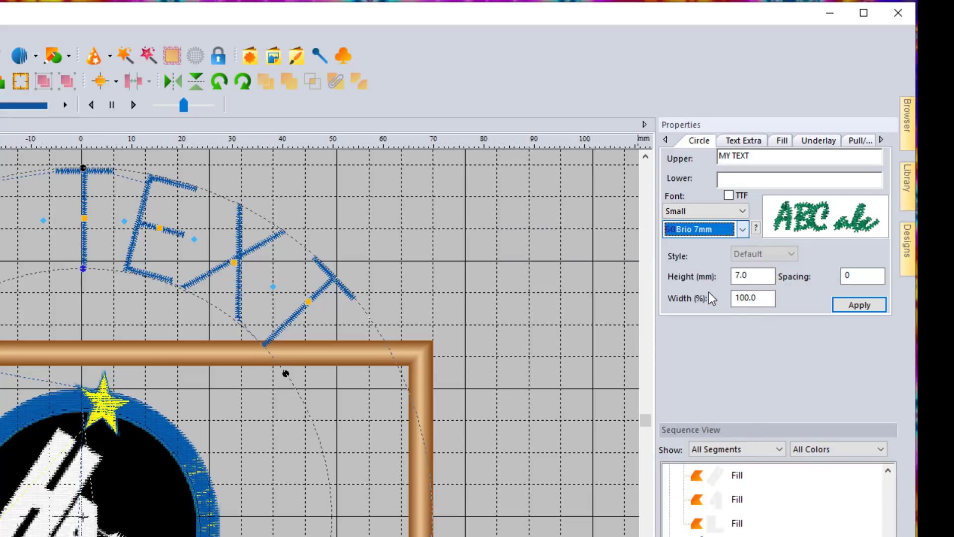
Step: Set the circular text's font to Alena 4mm and apply it
click(747, 227)
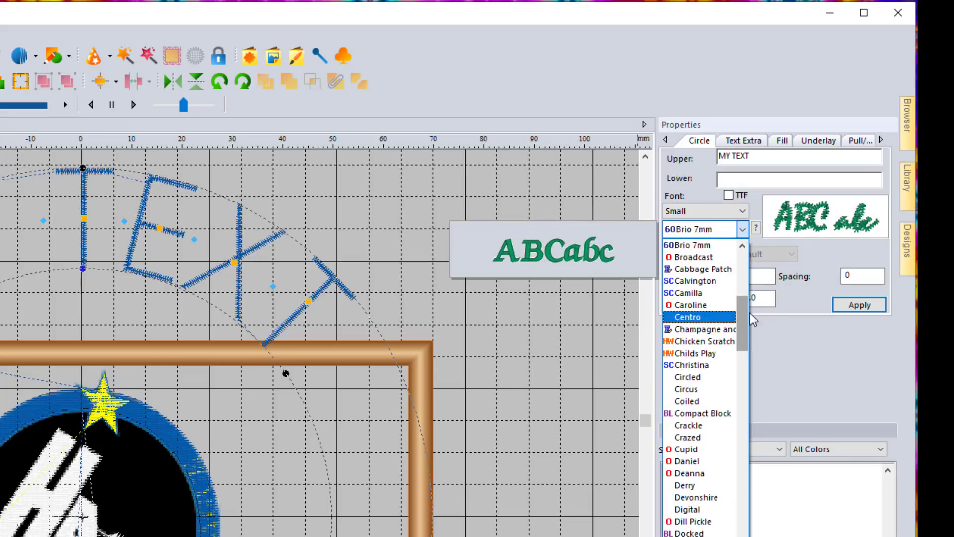
click(750, 312)
click(694, 212)
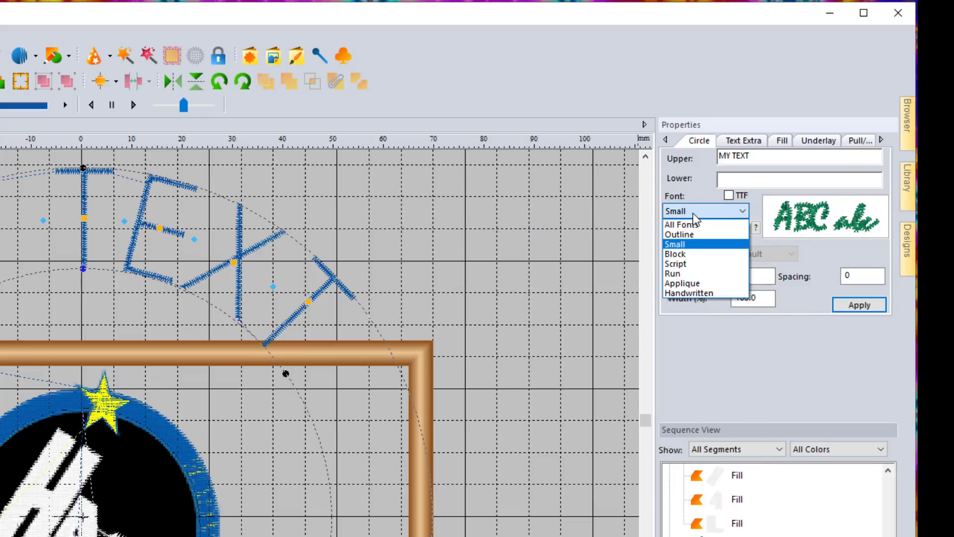
click(692, 245)
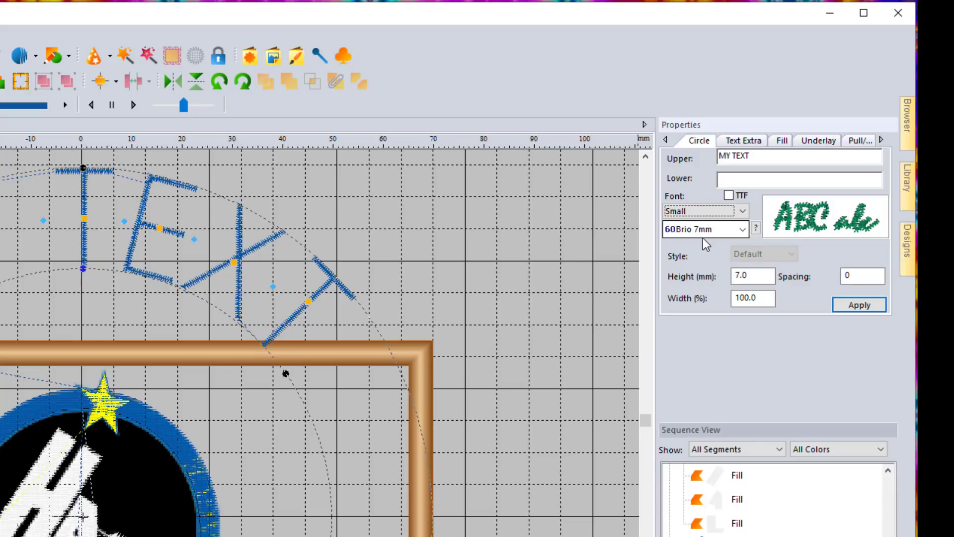
click(729, 232)
drag(748, 328, 744, 272)
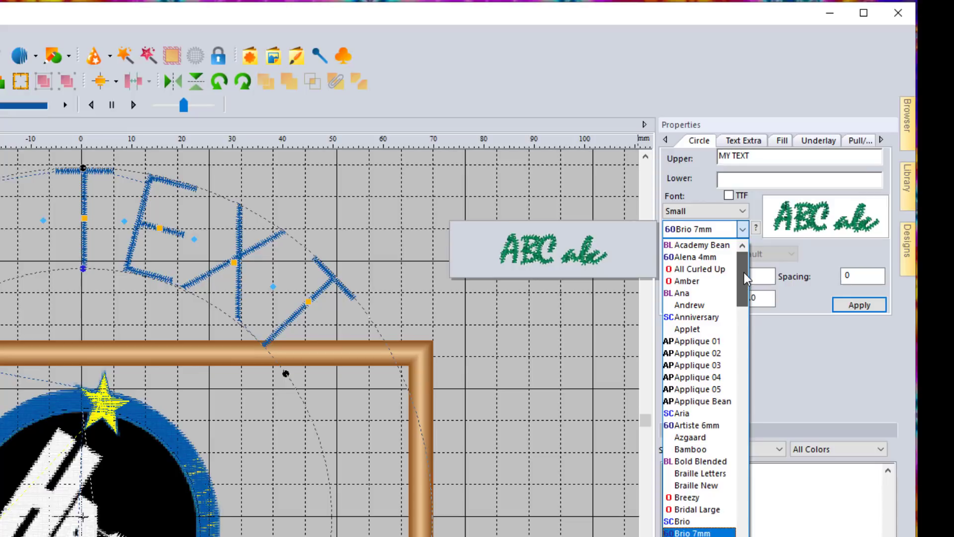
click(714, 258)
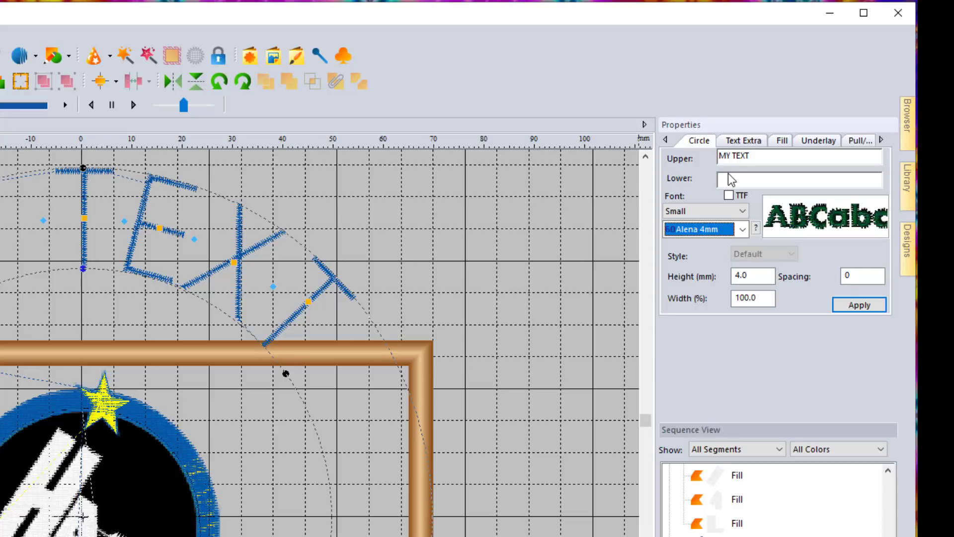
click(848, 303)
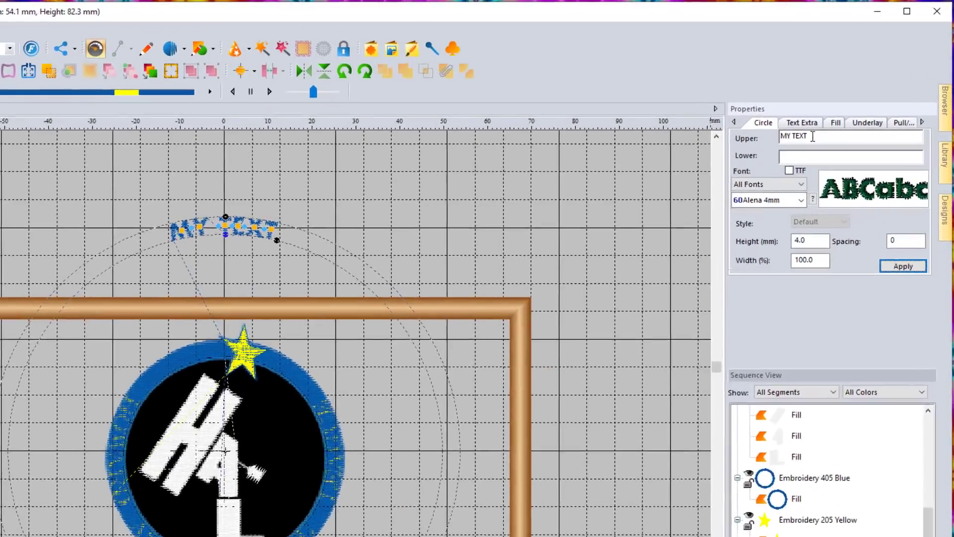
Step: Clear the upper text, enter "HOWARD ASTRONOMICAL LEAGUE" as the lower text and apply it
drag(844, 103, 820, 103)
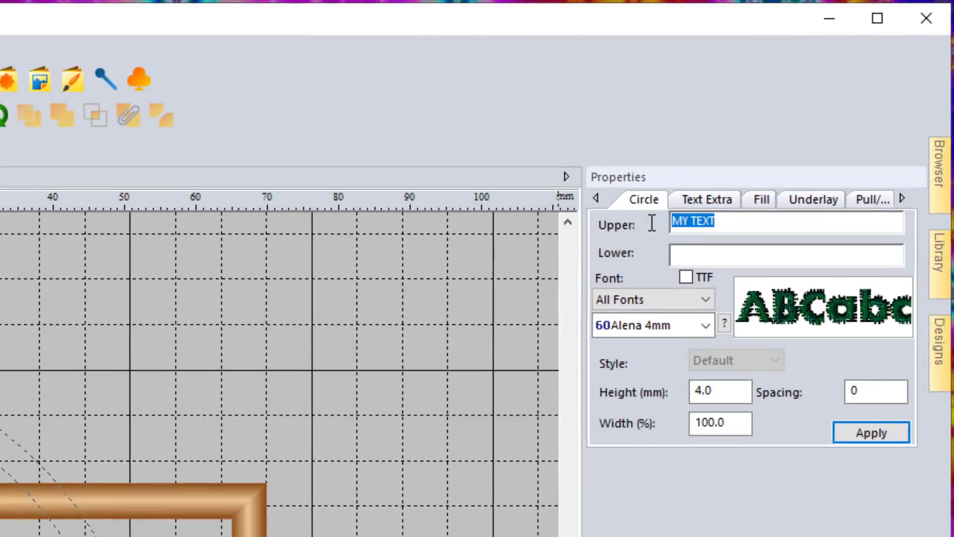
key(BackSpace)
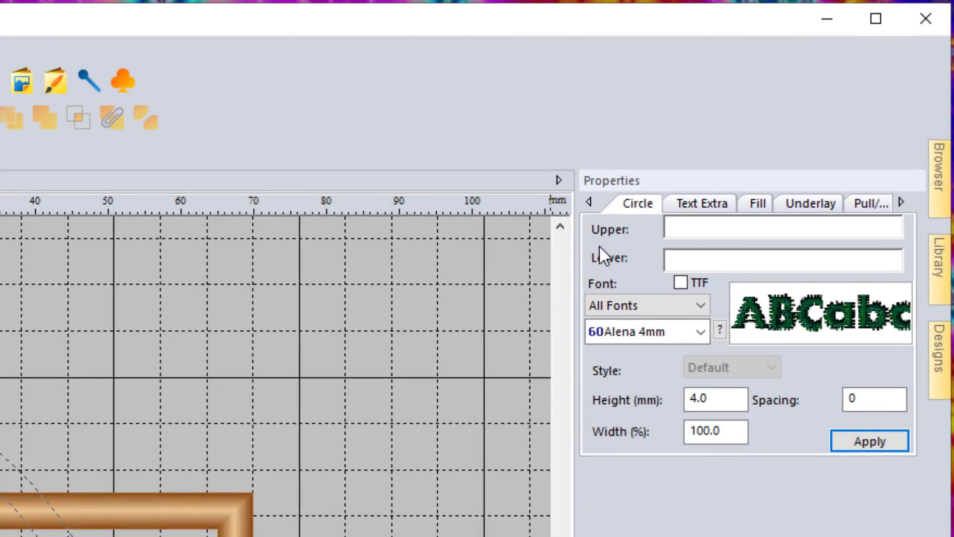
click(685, 264)
text(HOWARD ASTR)
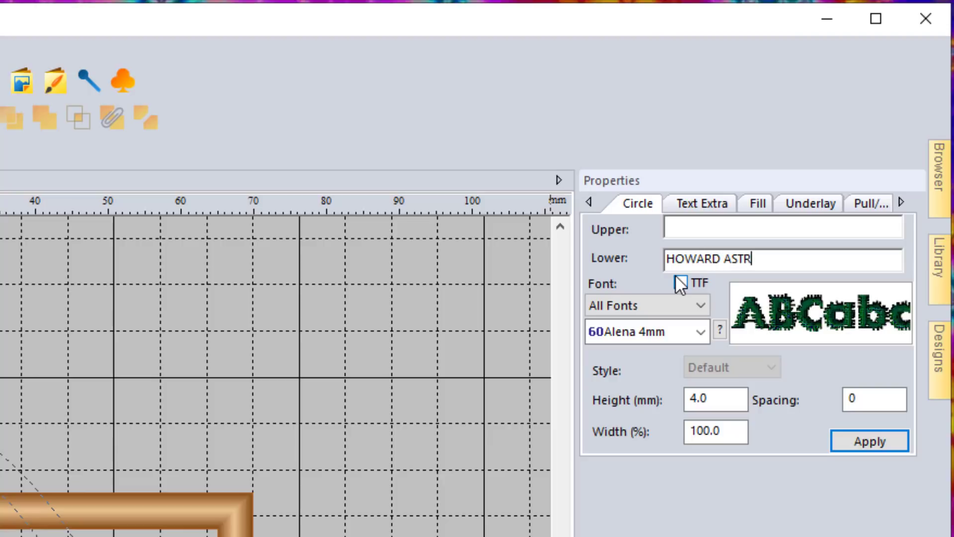
text(ONOMICAL L)
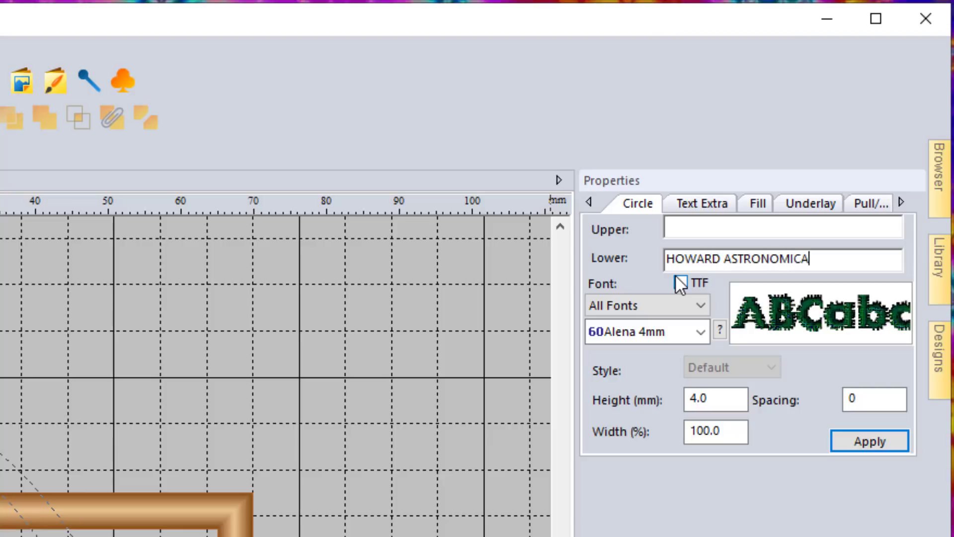
text(EAGUE)
click(852, 441)
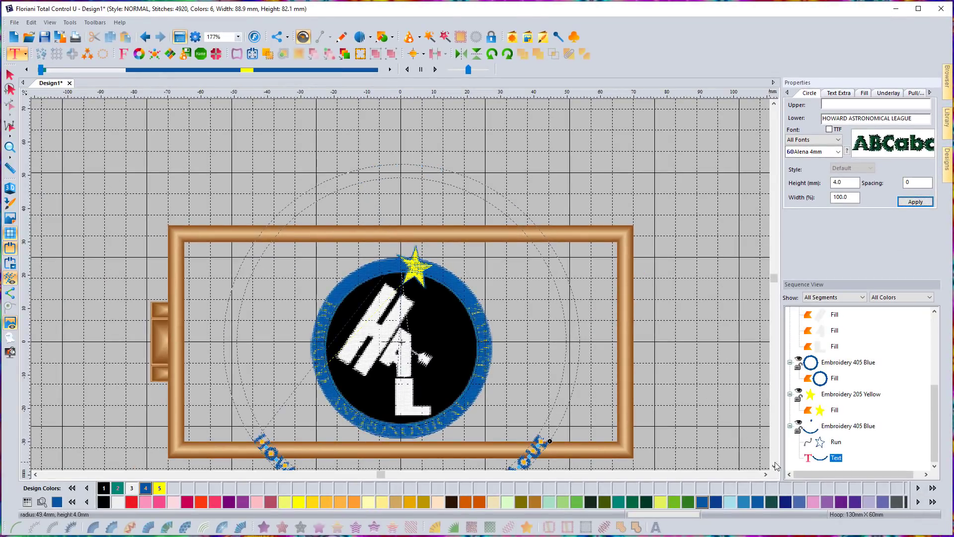
Step: Shrink the text circle to a radius of about 22.5 mm so the lettering sits on the blue ring
click(774, 467)
click(774, 466)
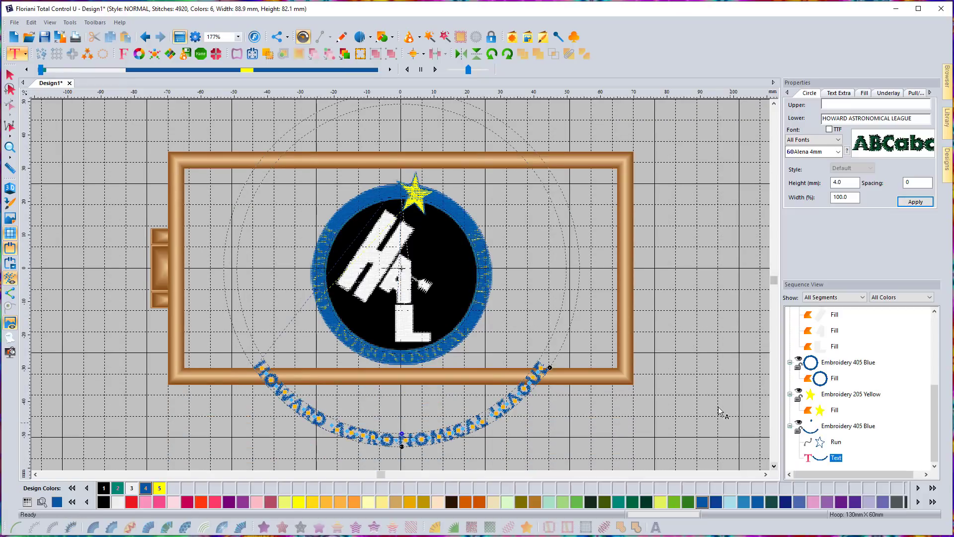
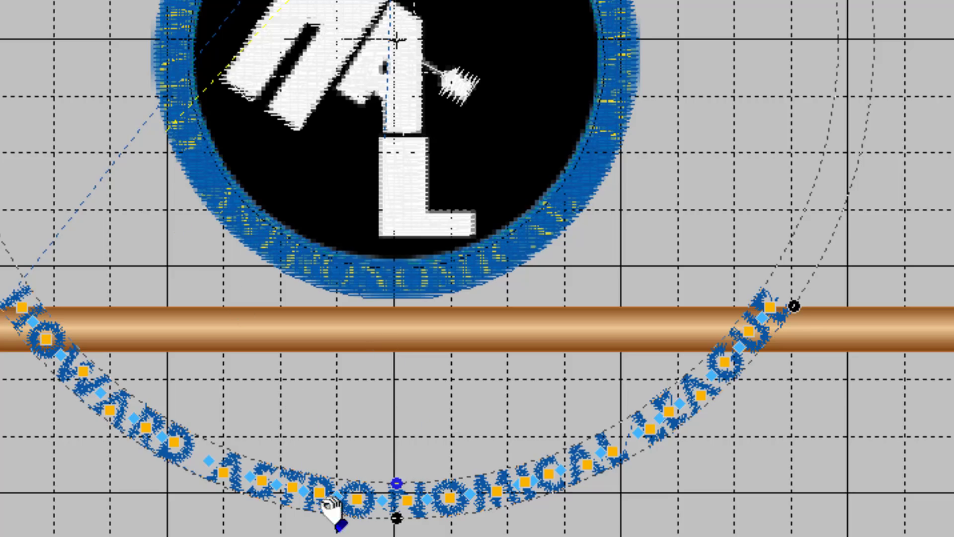
drag(397, 482, 383, 239)
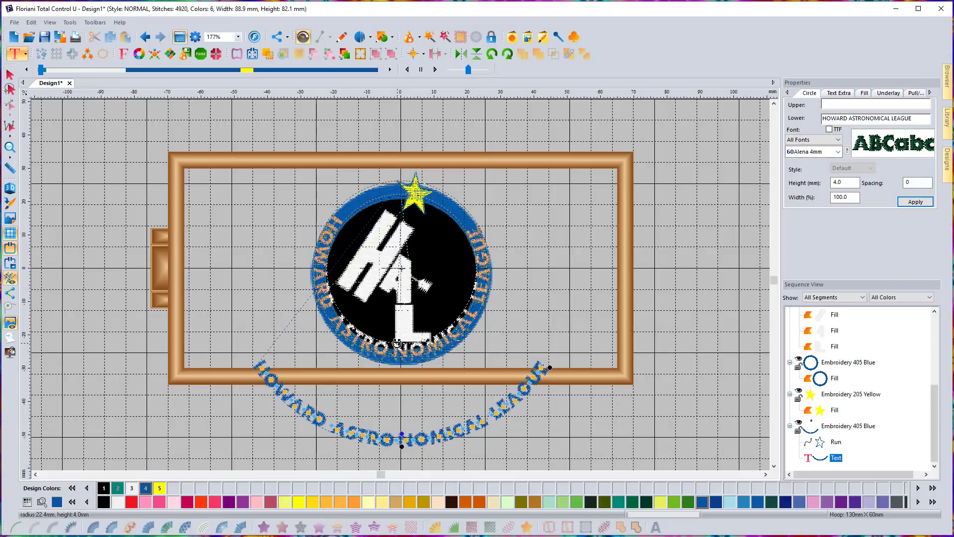
drag(397, 343, 400, 343)
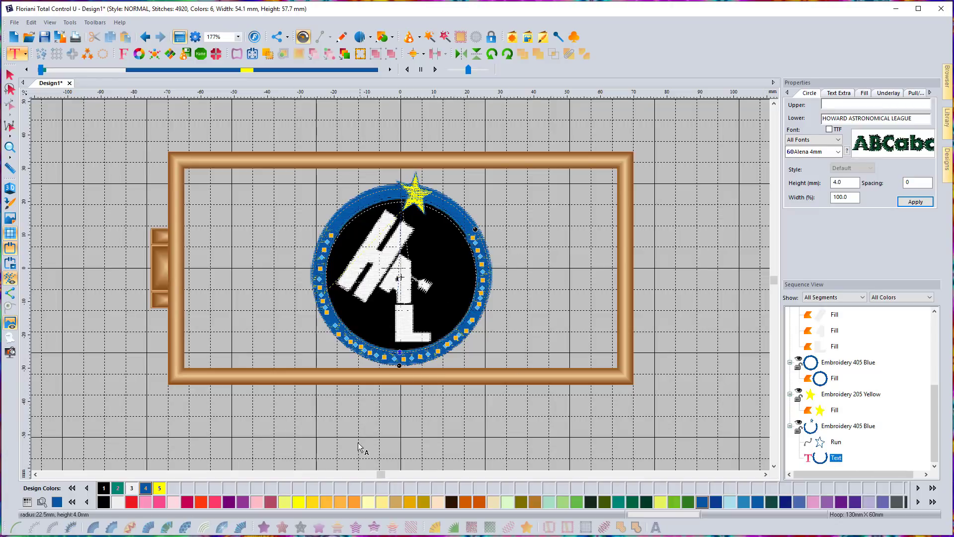
Step: Recolor the ring lettering with design color 5, yellow, and hide the background artwork image
click(160, 488)
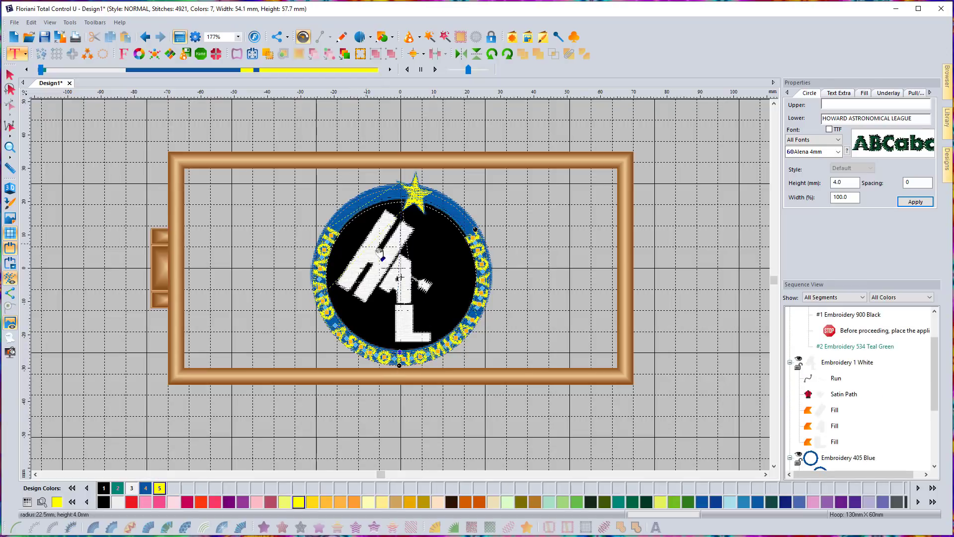
scroll(401, 232, up, 1)
scroll(396, 299, down, 1)
click(11, 328)
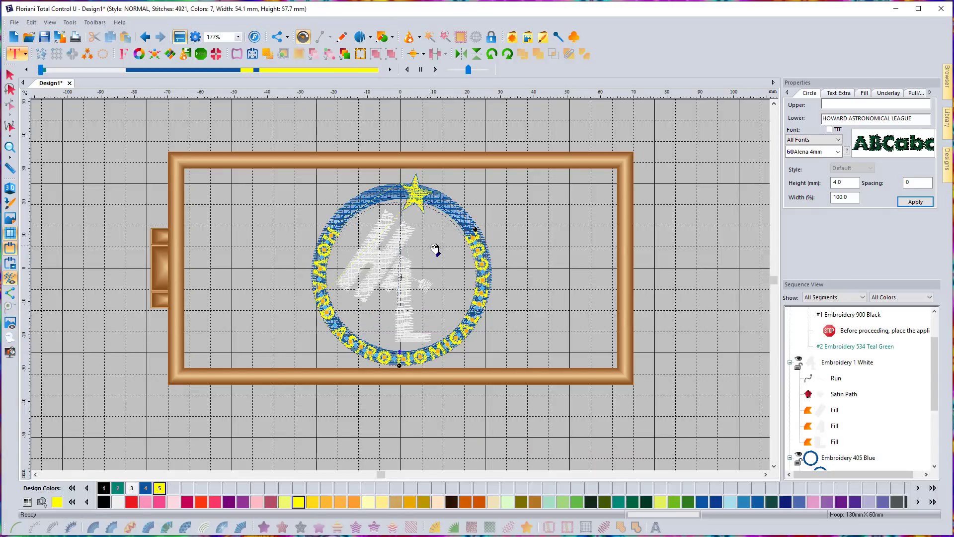
scroll(435, 249, up, 1)
scroll(435, 248, down, 1)
Step: Select the yellow lettering and enlarge its circle to a radius of about 22.8 mm with the text tool
scroll(865, 422, down, 2)
click(853, 458)
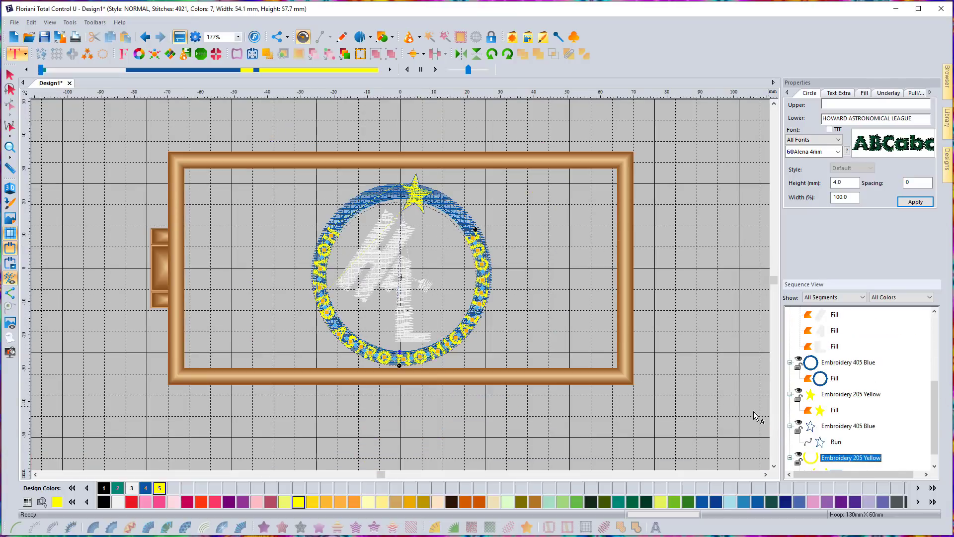
scroll(930, 412, down, 1)
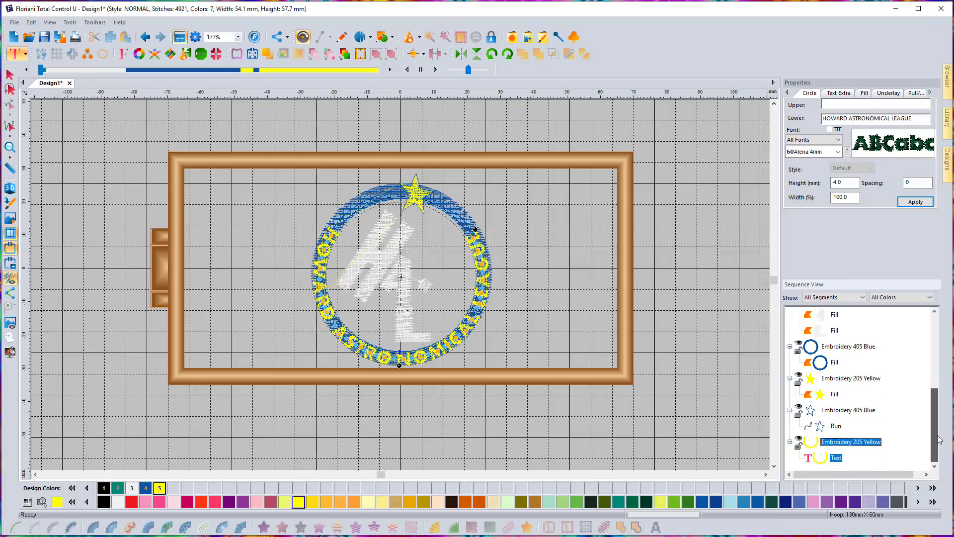
click(839, 459)
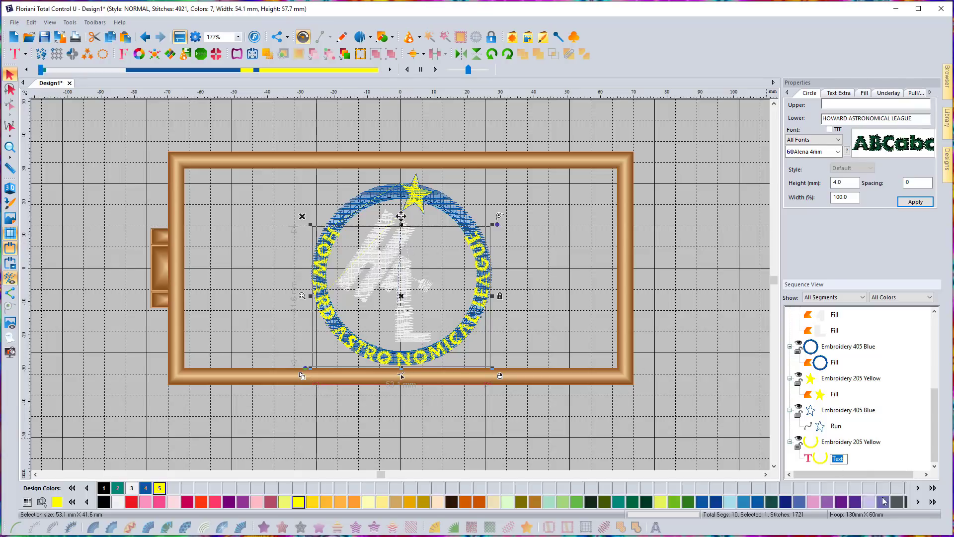
click(869, 460)
click(836, 457)
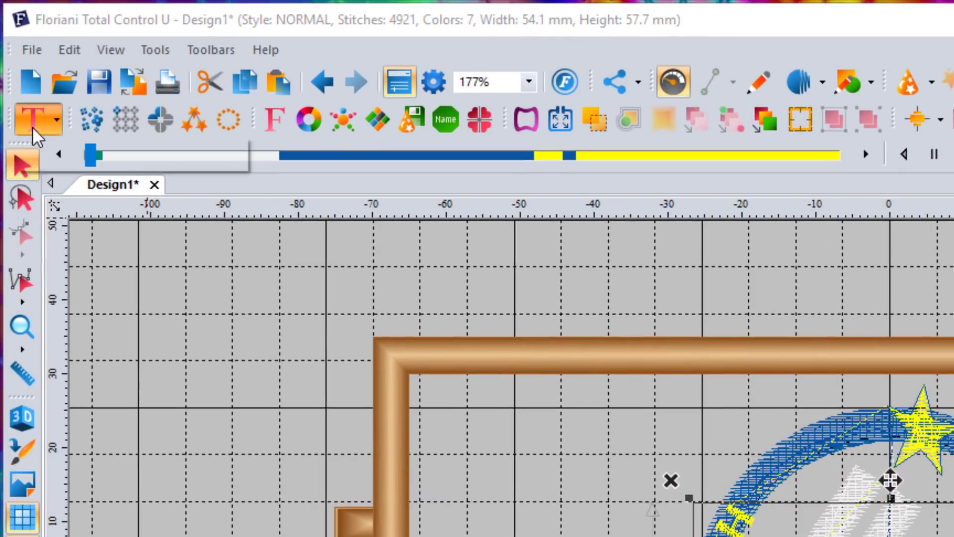
click(13, 57)
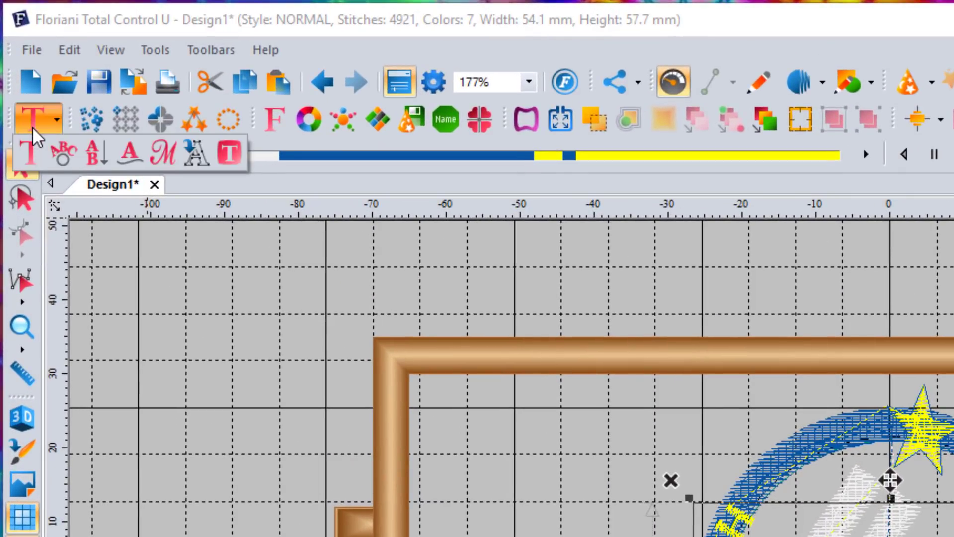
click(30, 152)
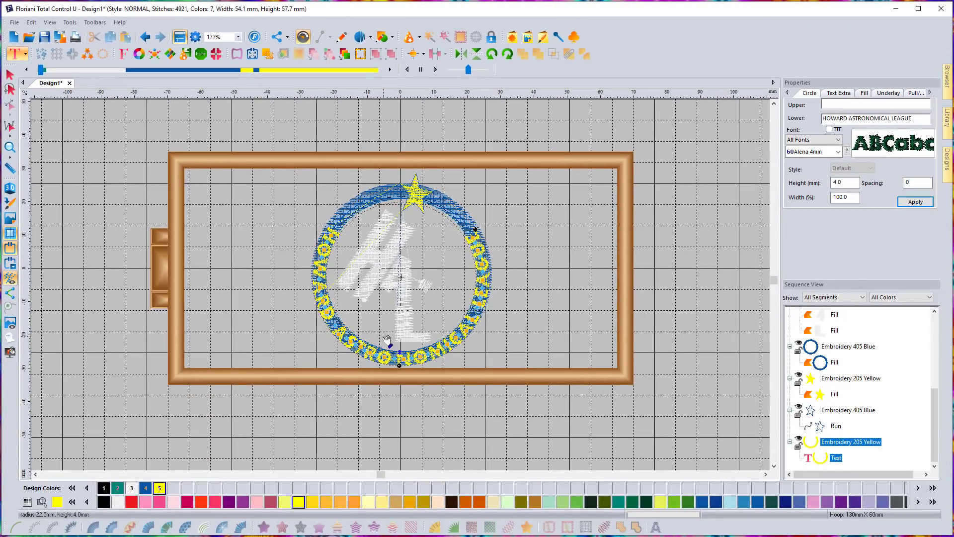
click(437, 380)
drag(397, 347, 399, 353)
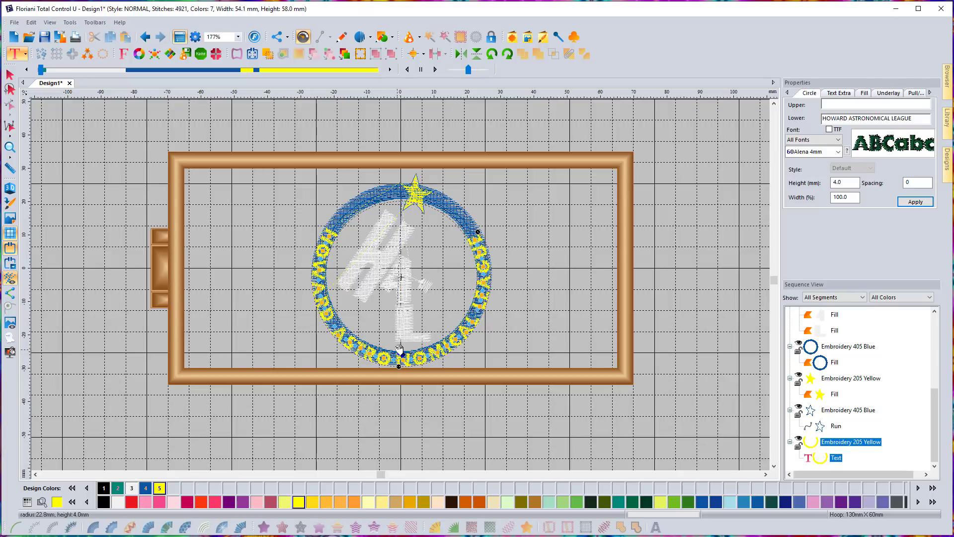
Step: Fine-tune the yellow lettering's circle to a radius of about 22.9 mm so it sits centered on the blue ring, and deselect it
scroll(400, 343, up, 1)
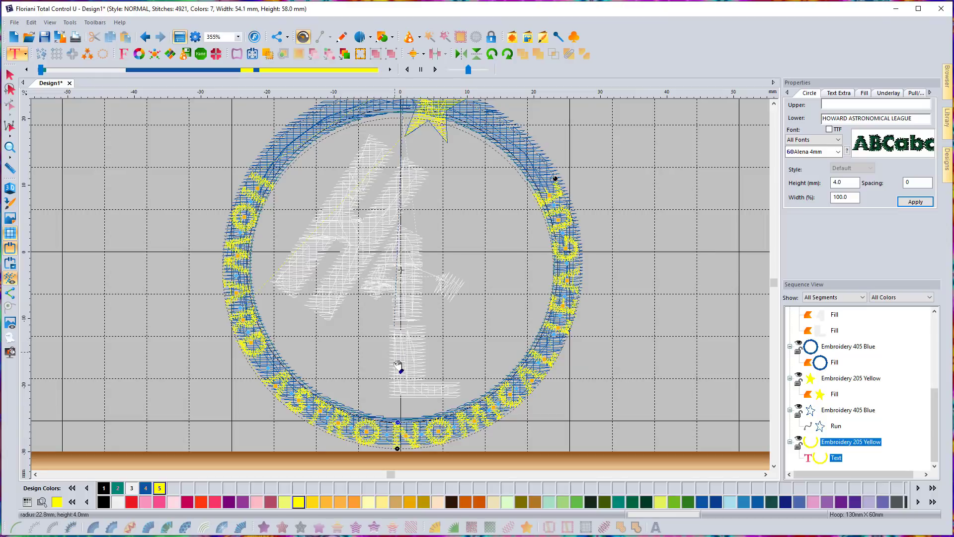
drag(397, 423, 399, 437)
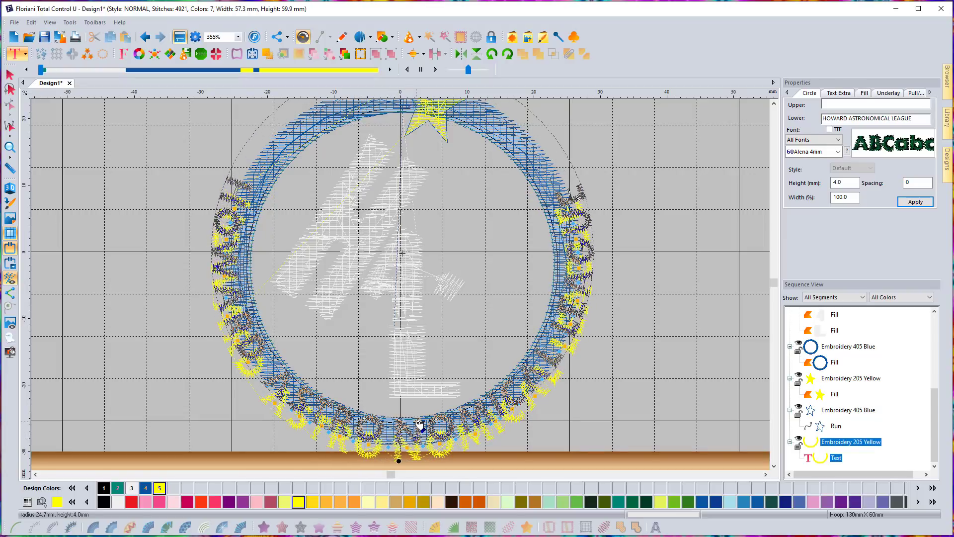
drag(399, 417, 398, 402)
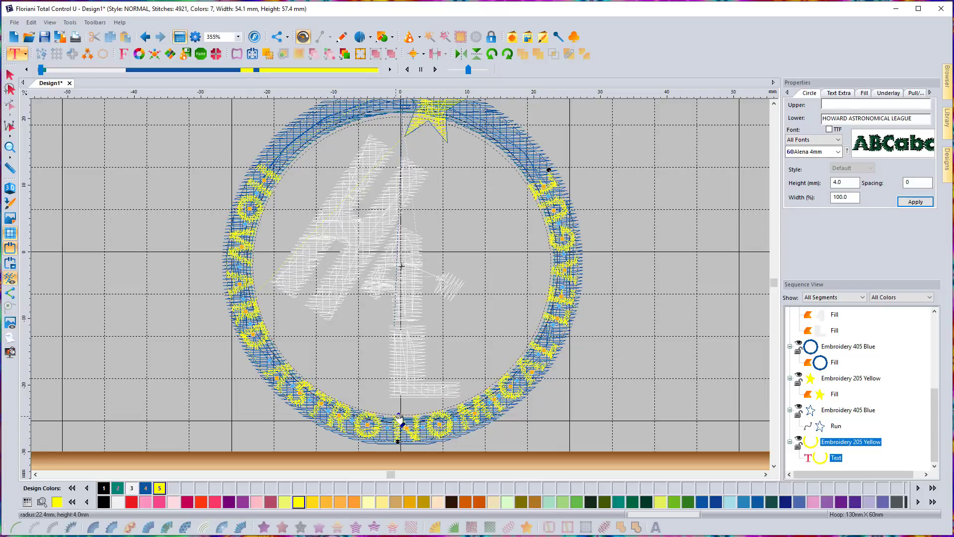
drag(398, 414, 399, 416)
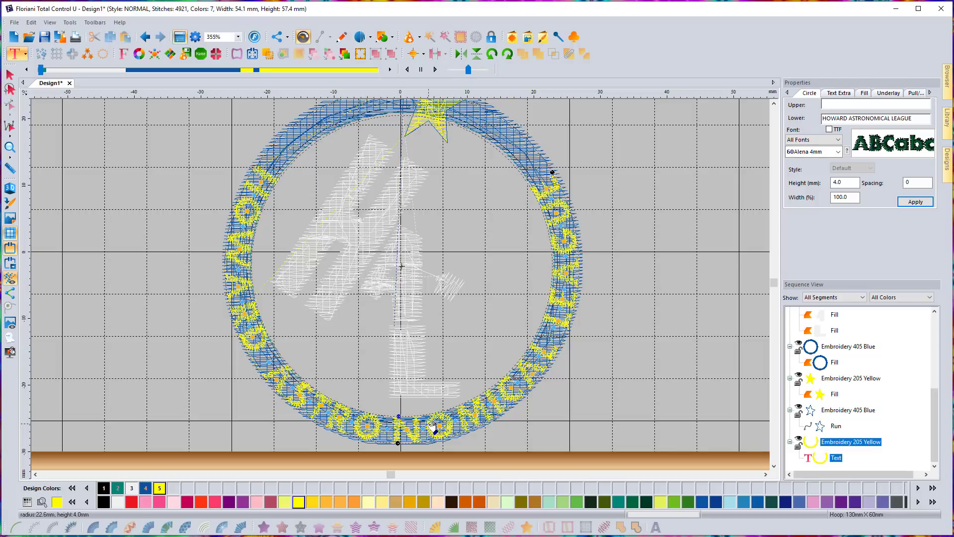
drag(399, 416, 398, 418)
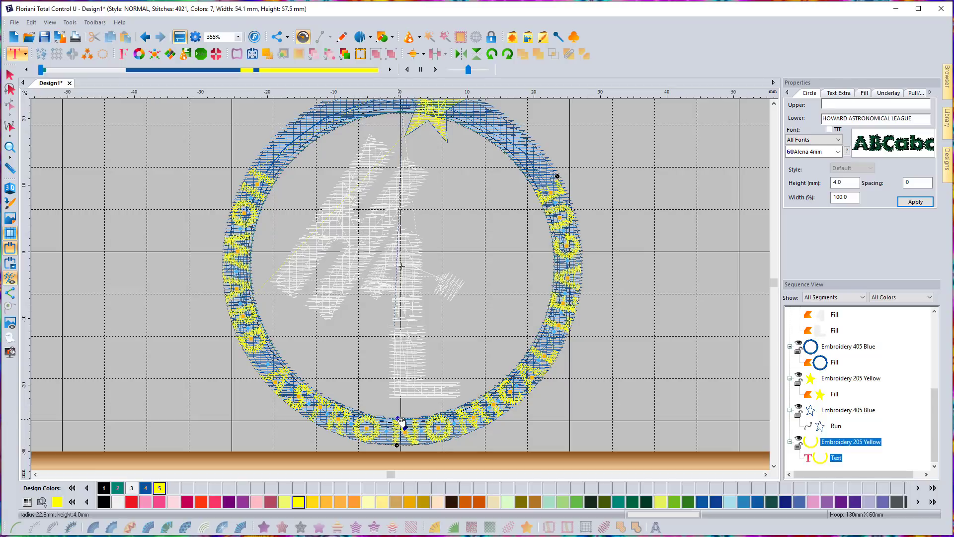
click(669, 356)
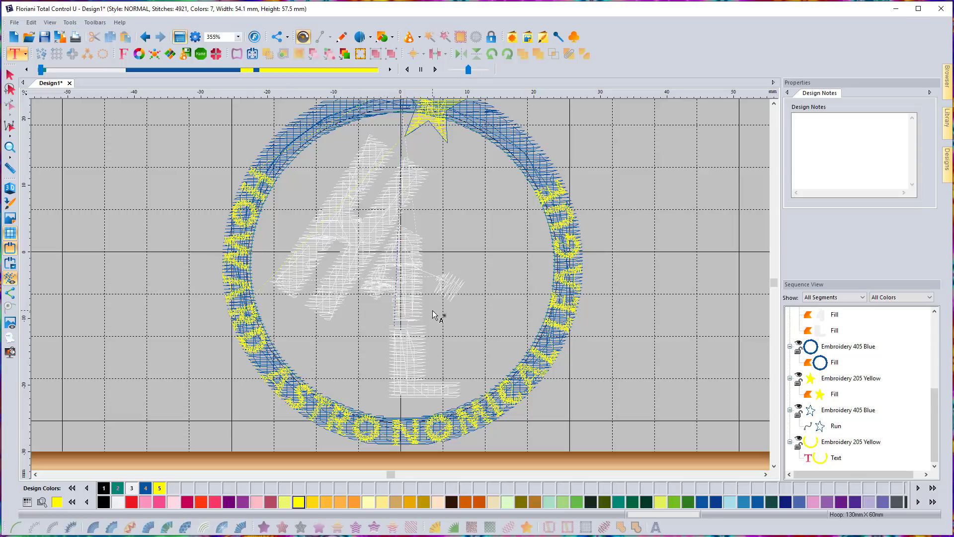
scroll(432, 310, down, 2)
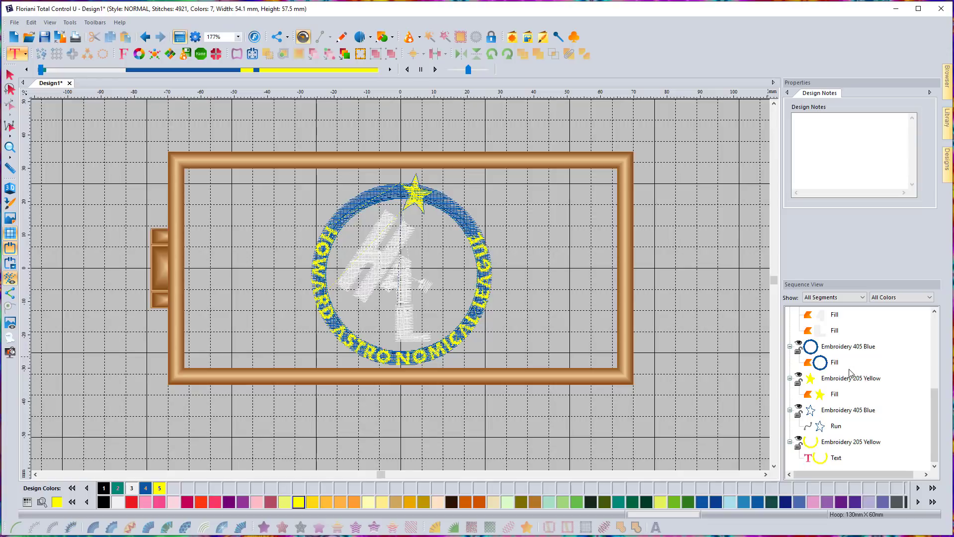
Step: Show the background artwork image, convert the blue ring's fill to artwork, and break it apart into separate inner and outer circles
click(835, 363)
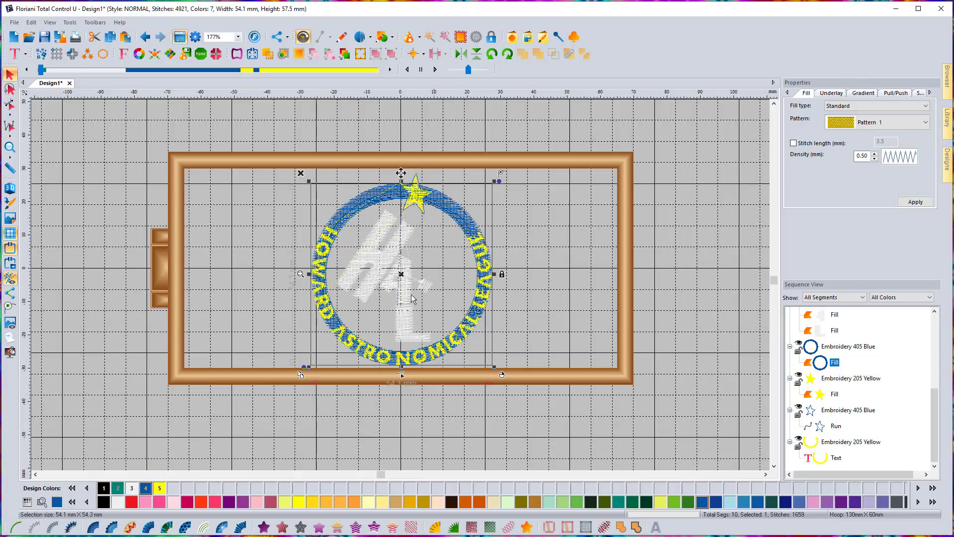
scroll(432, 280, up, 2)
scroll(432, 281, down, 2)
click(10, 323)
scroll(409, 308, up, 2)
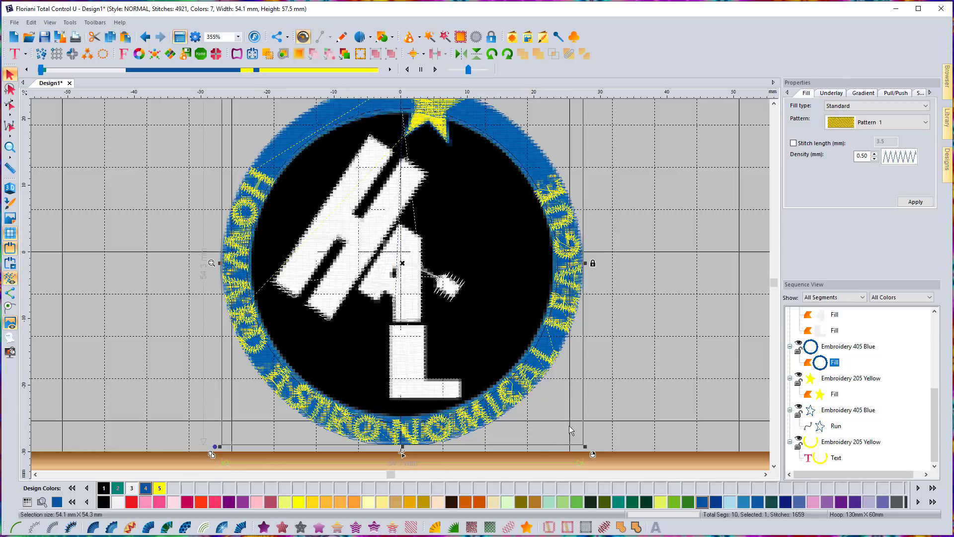
click(528, 526)
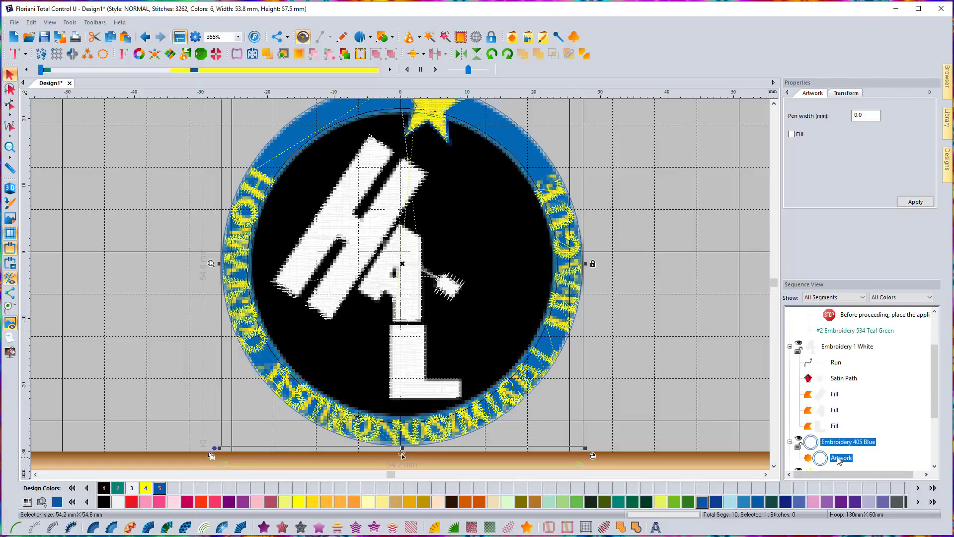
right_click(579, 289)
click(619, 375)
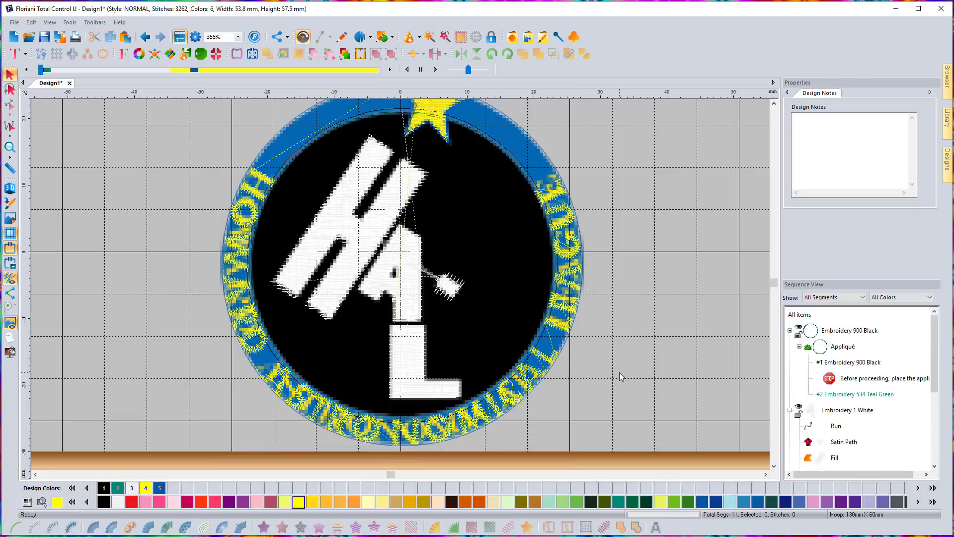
Step: Enlarge the ring's outer circle artwork to about 55.9 x 56.3 mm and recenter it around the logo
scroll(865, 402, down, 2)
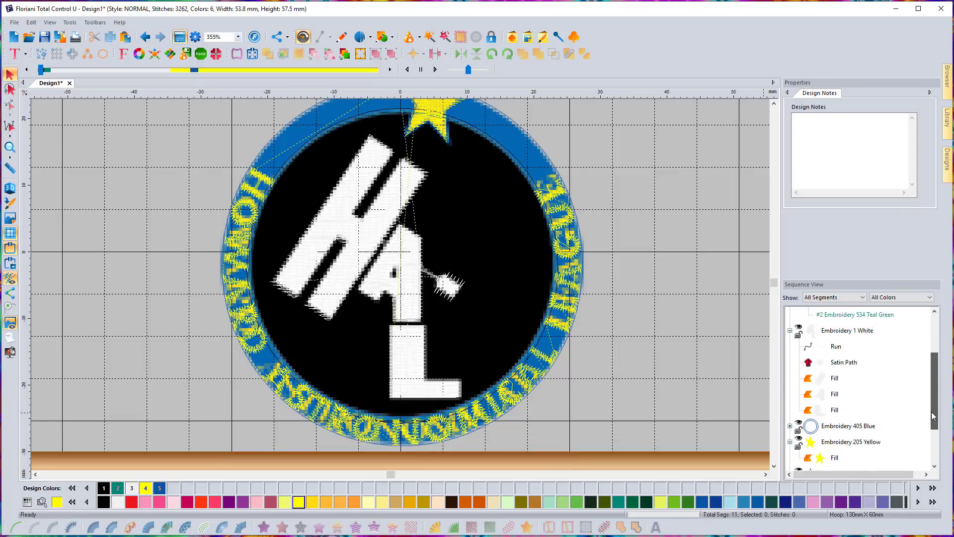
click(790, 410)
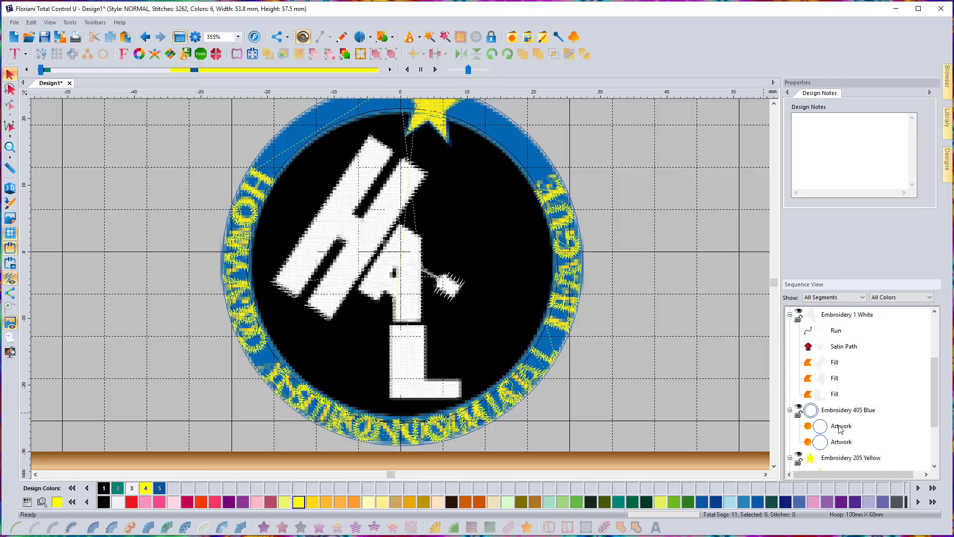
click(841, 442)
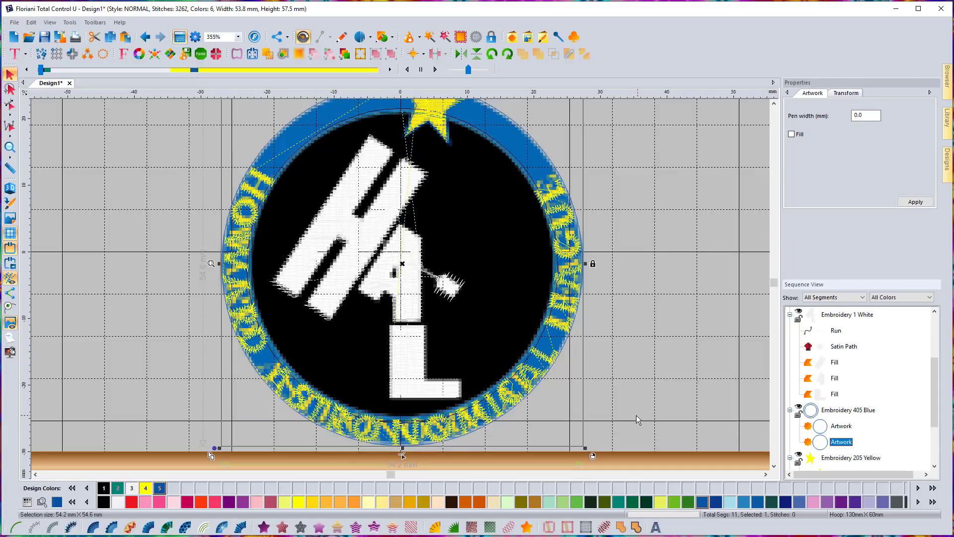
scroll(636, 415, down, 1)
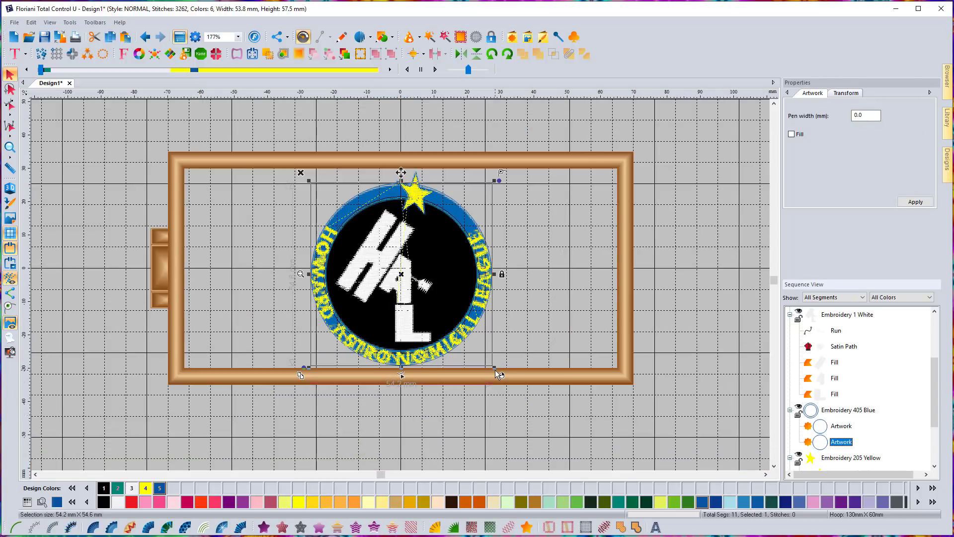
drag(495, 367, 506, 382)
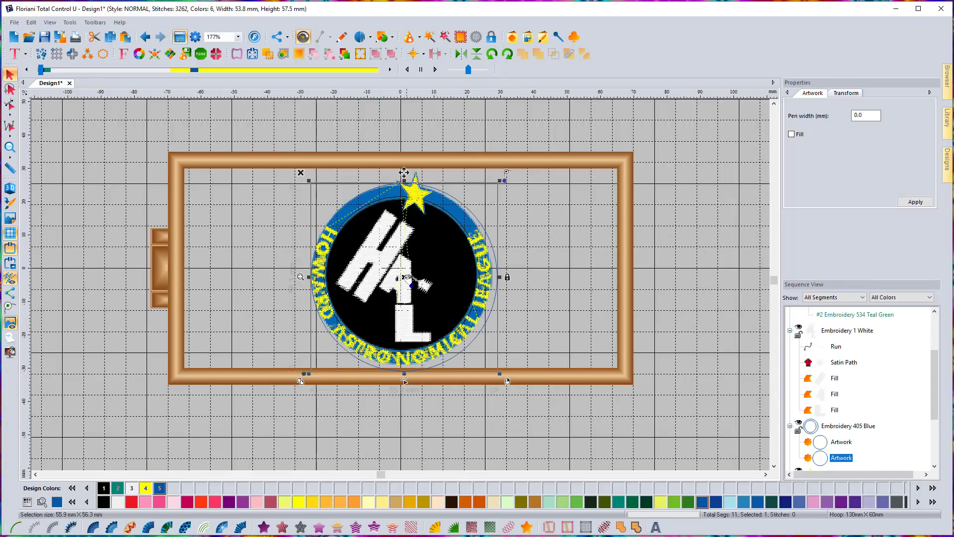
drag(407, 277, 405, 273)
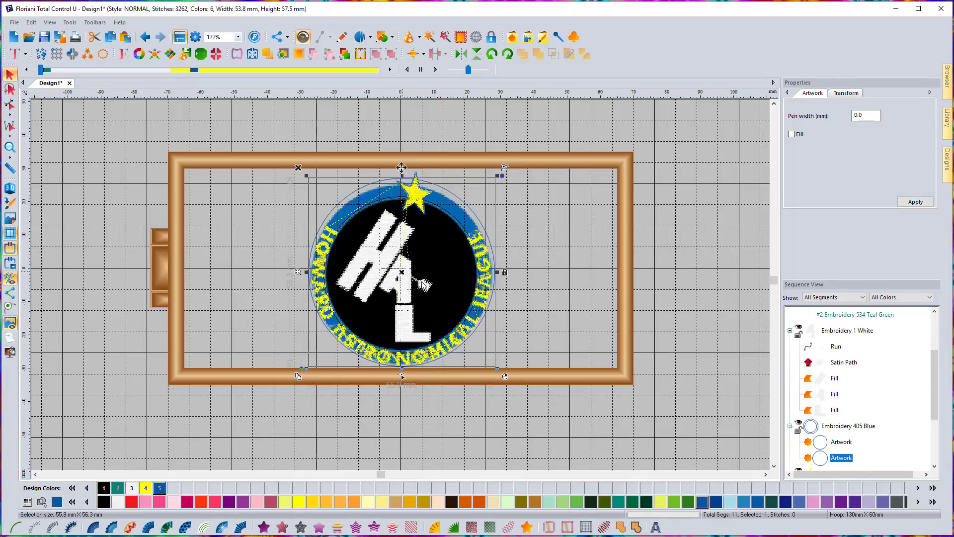
scroll(431, 288, up, 1)
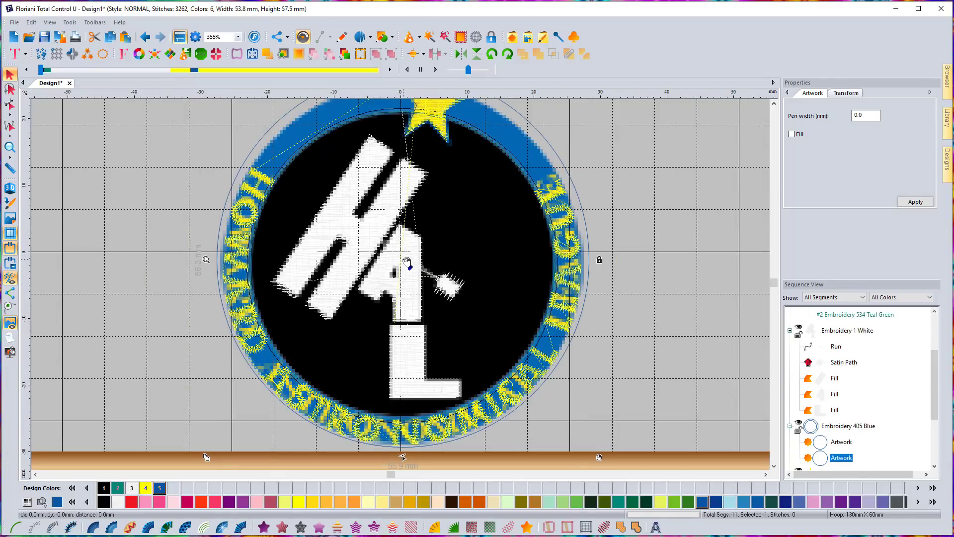
drag(407, 264, 406, 263)
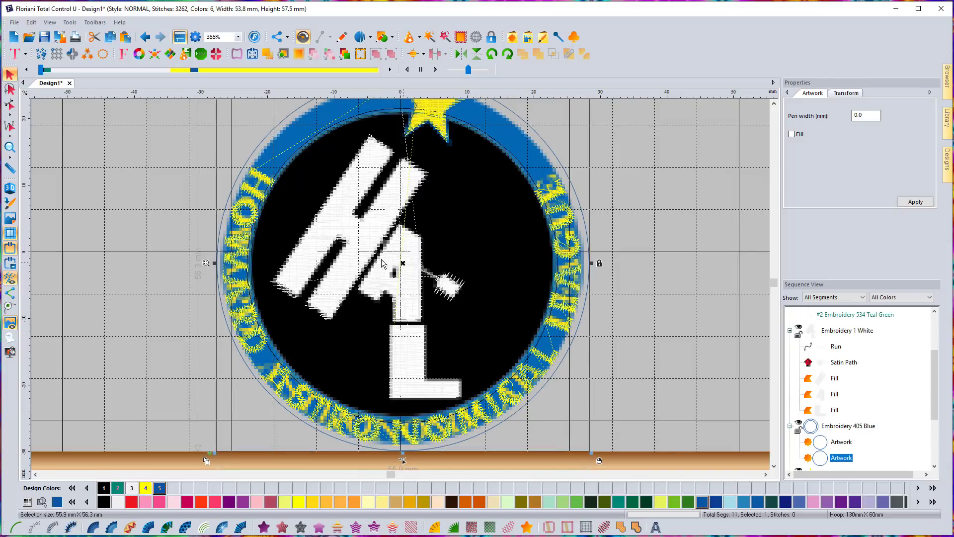
Step: Combine the inner and outer circle artworks into one blue ring and switch on the 3D stitch view
click(842, 426)
right_click(571, 316)
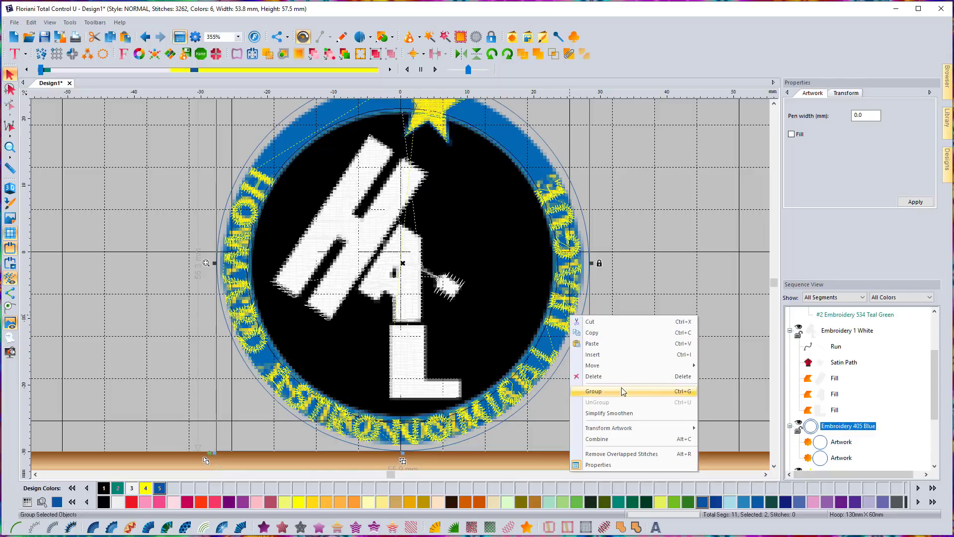
click(611, 439)
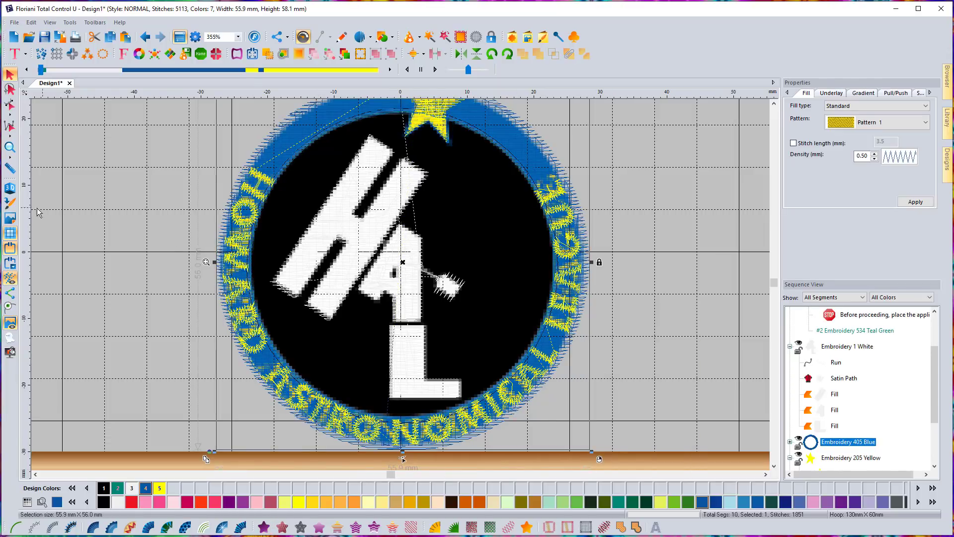
click(15, 189)
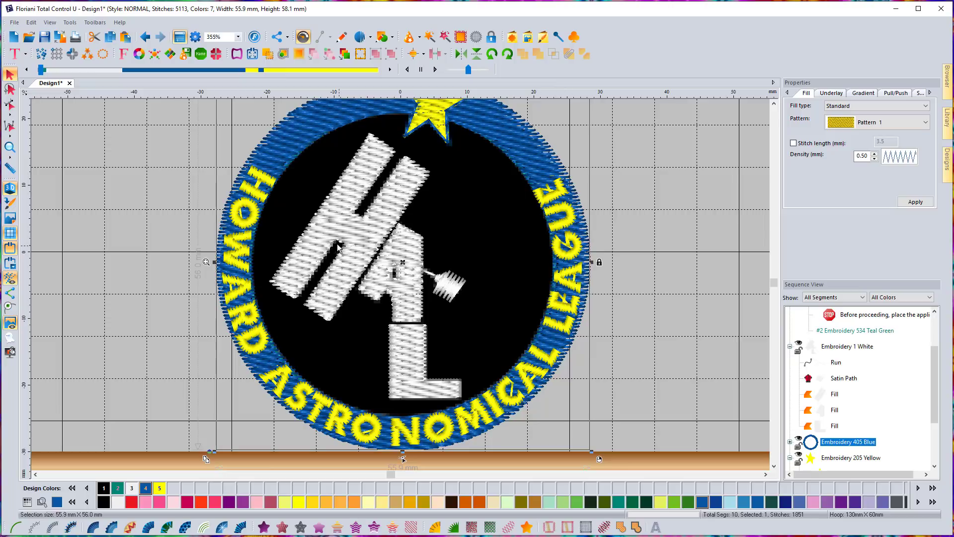
Step: Enlarge the yellow lettering's circle to a radius of about 23.1 mm to fit the widened ring, and deselect it
scroll(441, 252, down, 1)
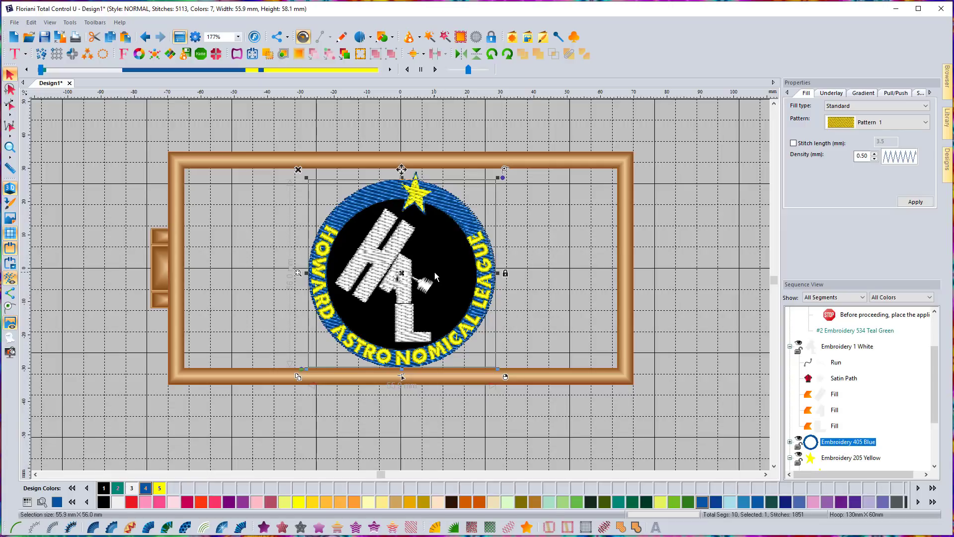
scroll(923, 403, down, 2)
click(850, 457)
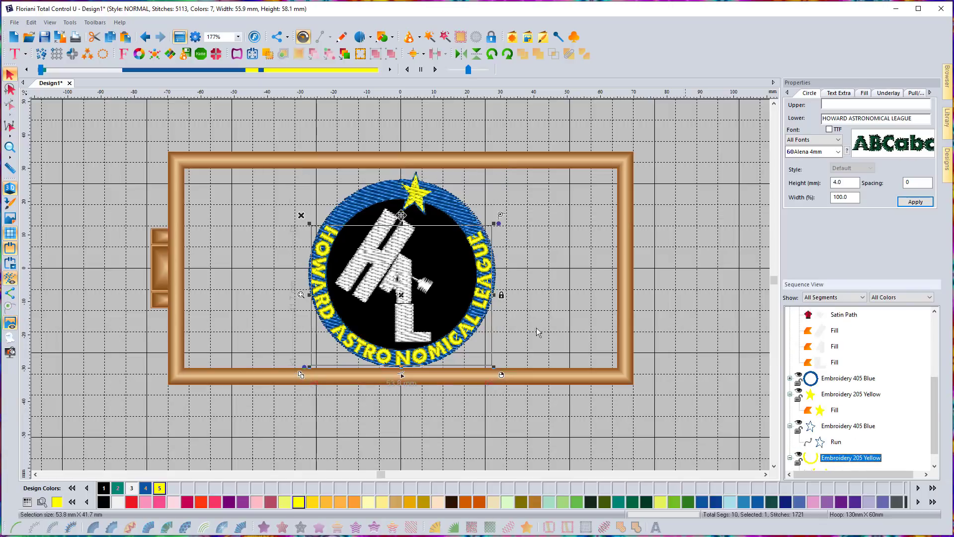
click(15, 54)
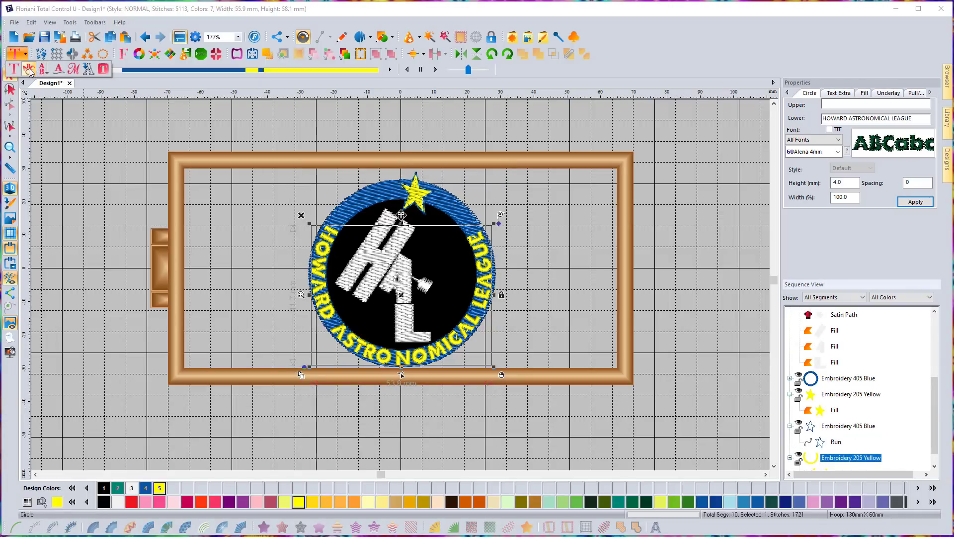
scroll(435, 308, up, 1)
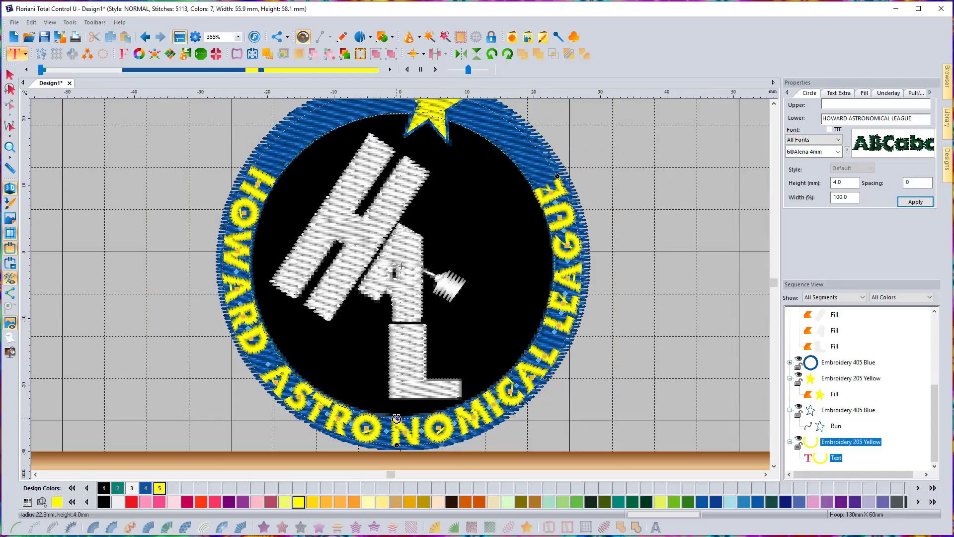
drag(396, 419, 395, 421)
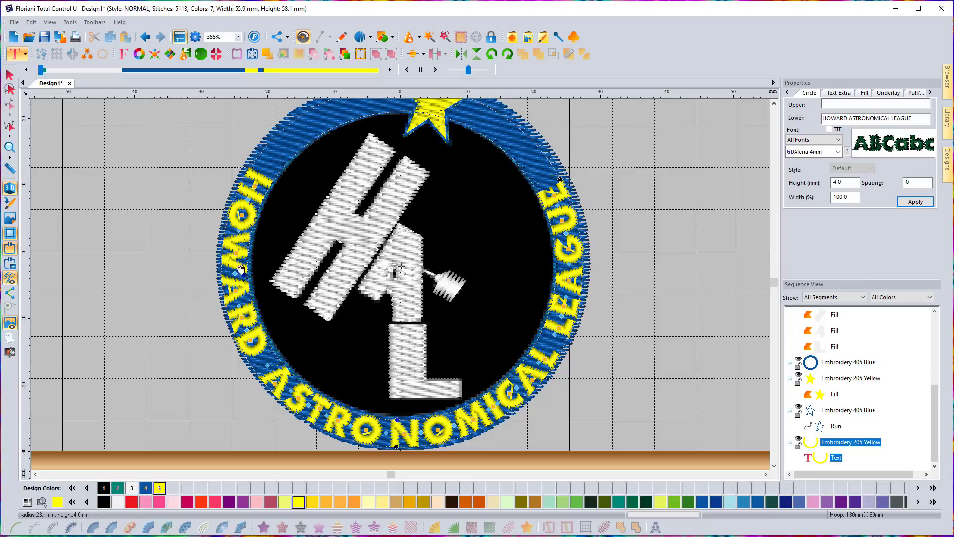
click(8, 74)
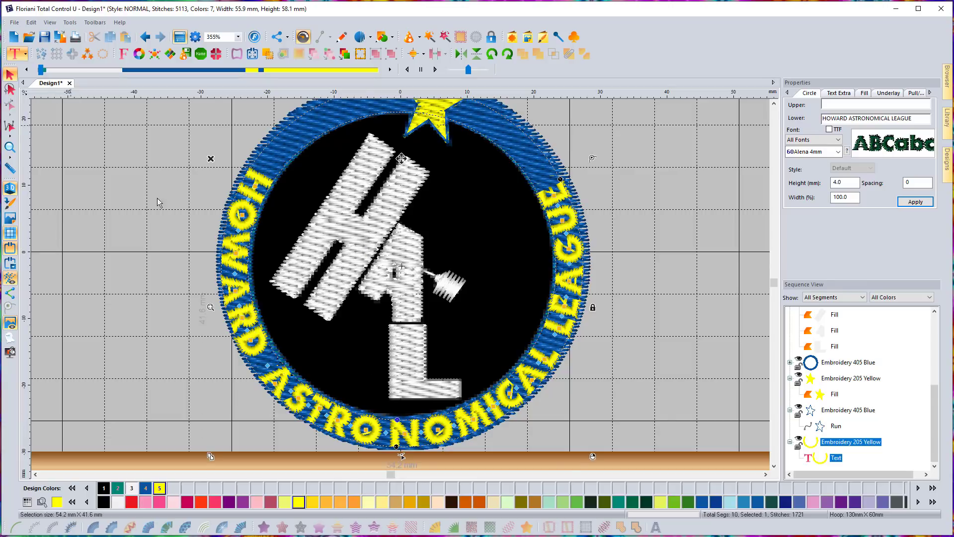
click(604, 287)
key(minus)
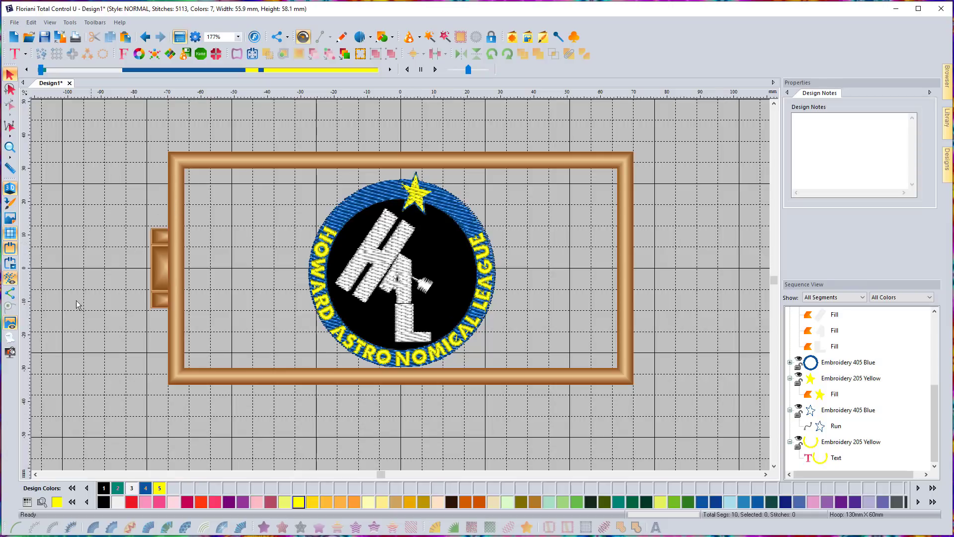
Step: Hide the background artwork image and assign the AF_Black Velvet fabric to the appliqué circle
click(9, 336)
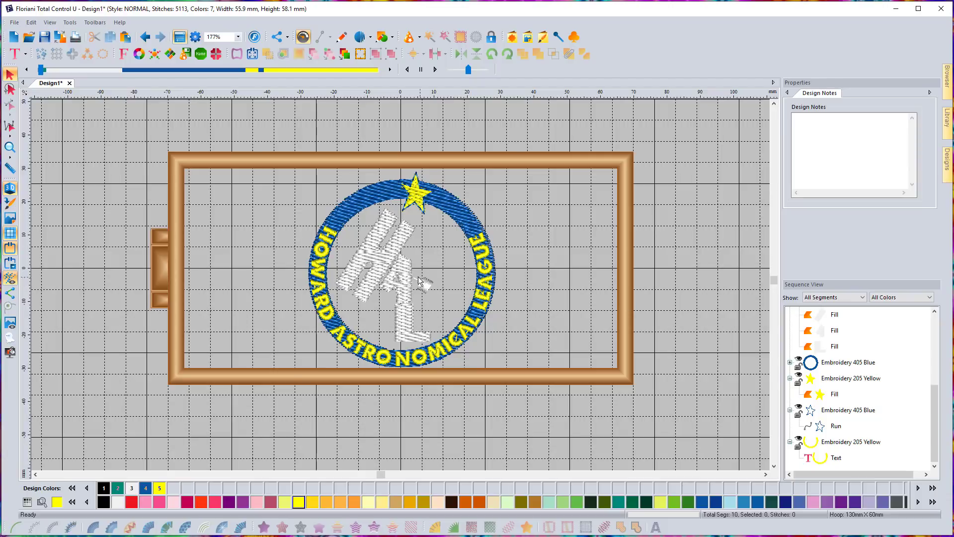
drag(936, 416, 936, 347)
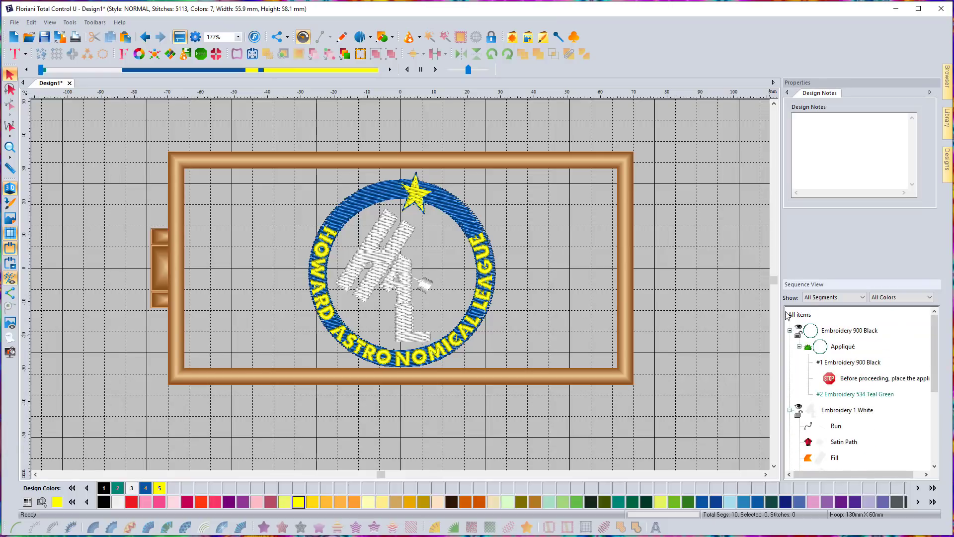
click(838, 350)
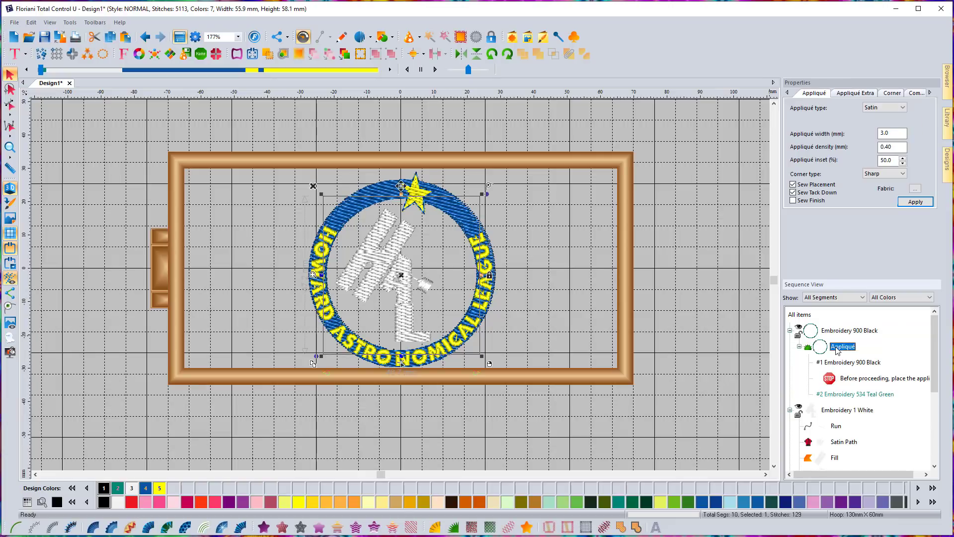
click(915, 189)
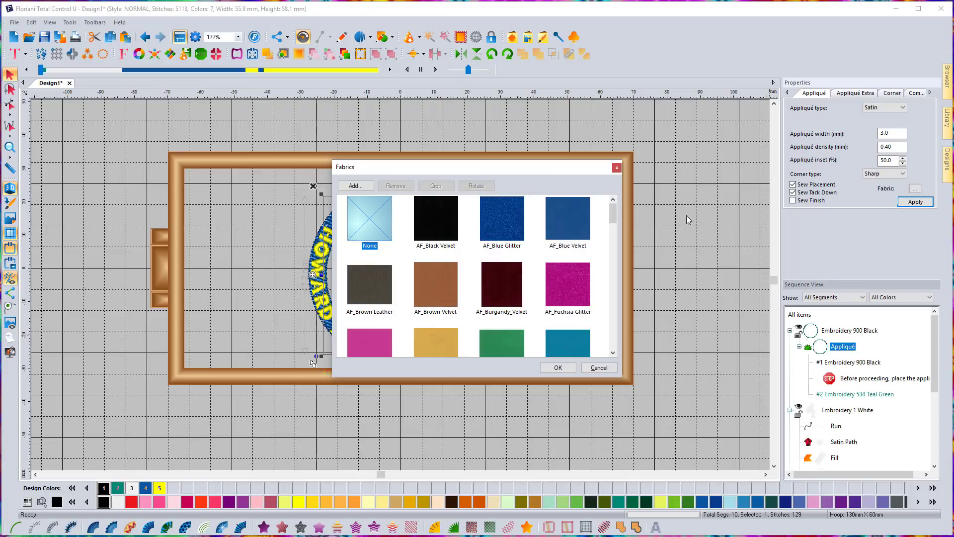
click(437, 225)
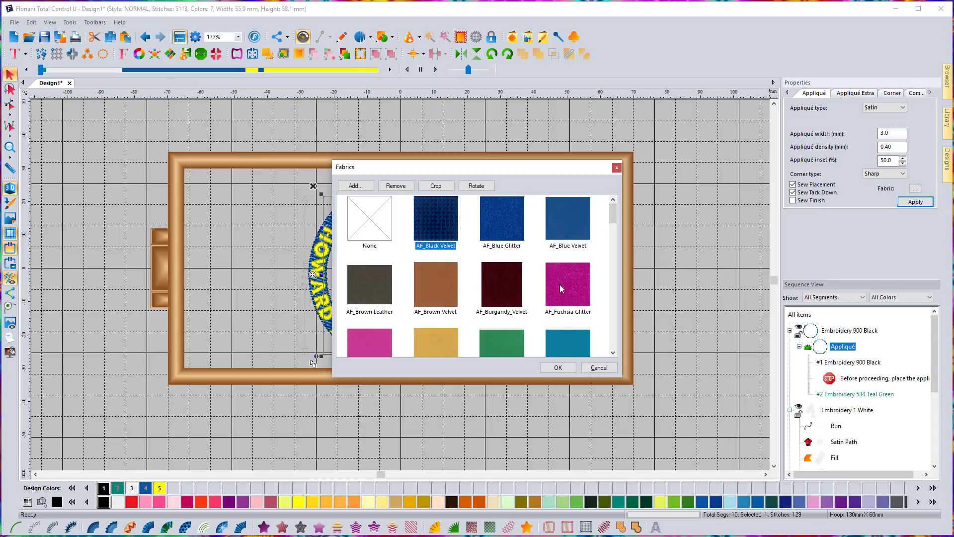
click(558, 367)
click(555, 253)
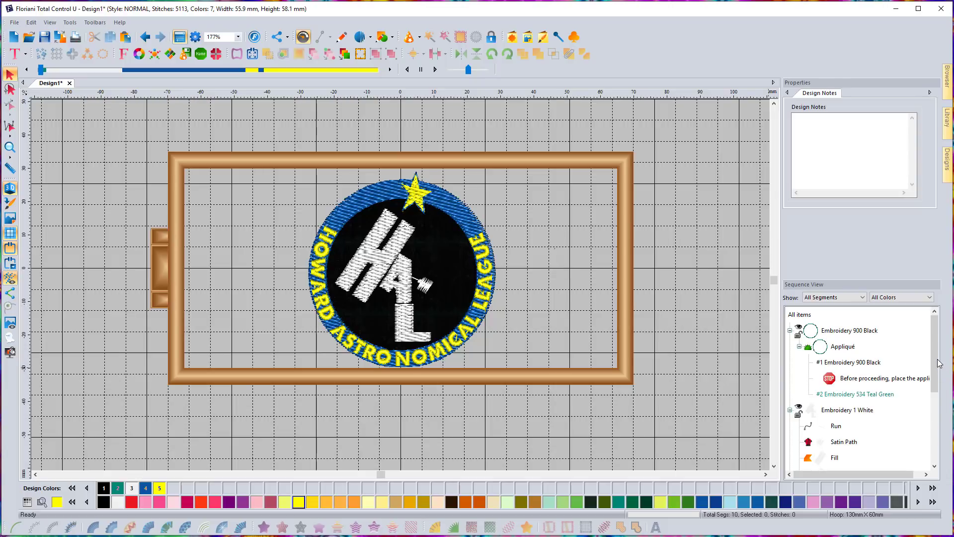
Step: Review the order of colors and objects in the design's stitch sequence
drag(939, 361, 921, 429)
scroll(920, 428, up, 3)
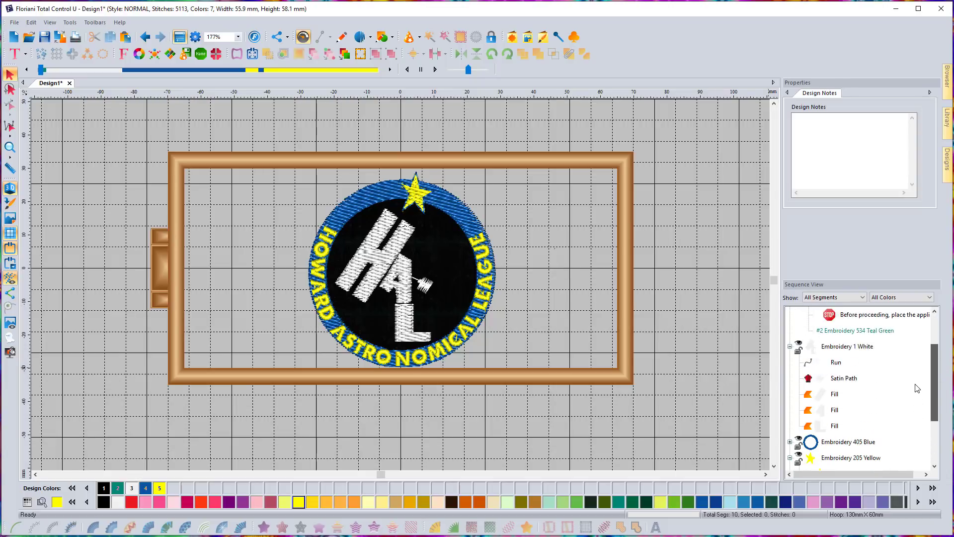
scroll(918, 420, down, 2)
scroll(917, 407, up, 5)
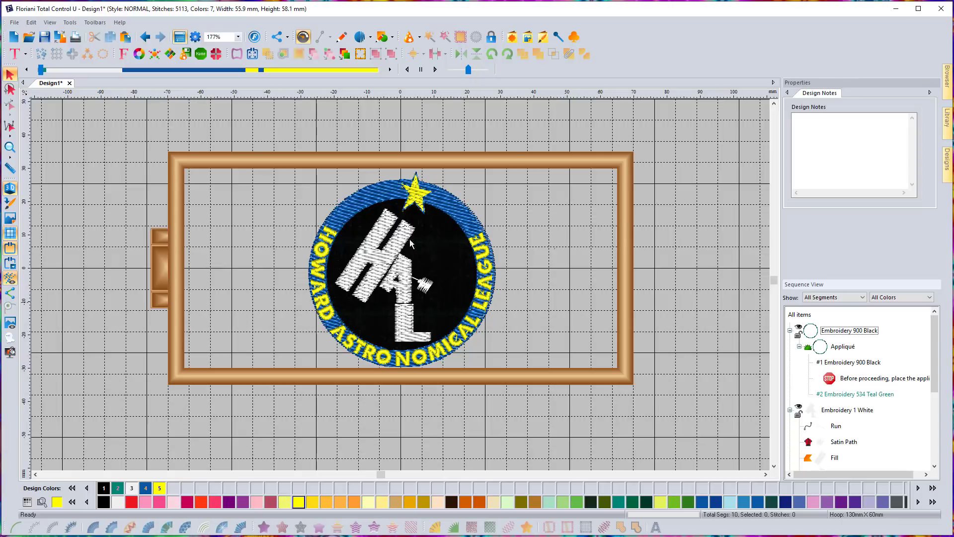
Step: Run Save2Sew with the fabric type Cap - I Digitized and apply its new style settings to the design
click(15, 23)
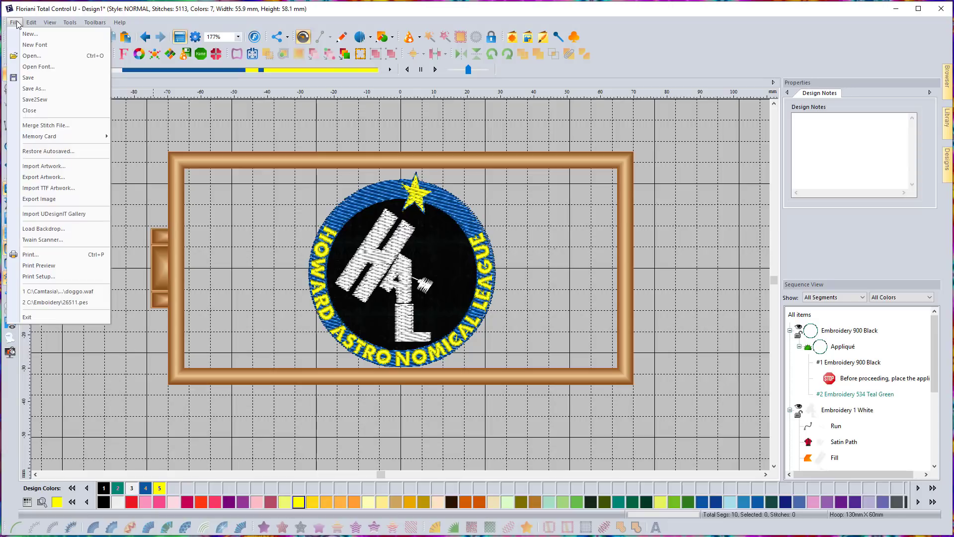
click(46, 98)
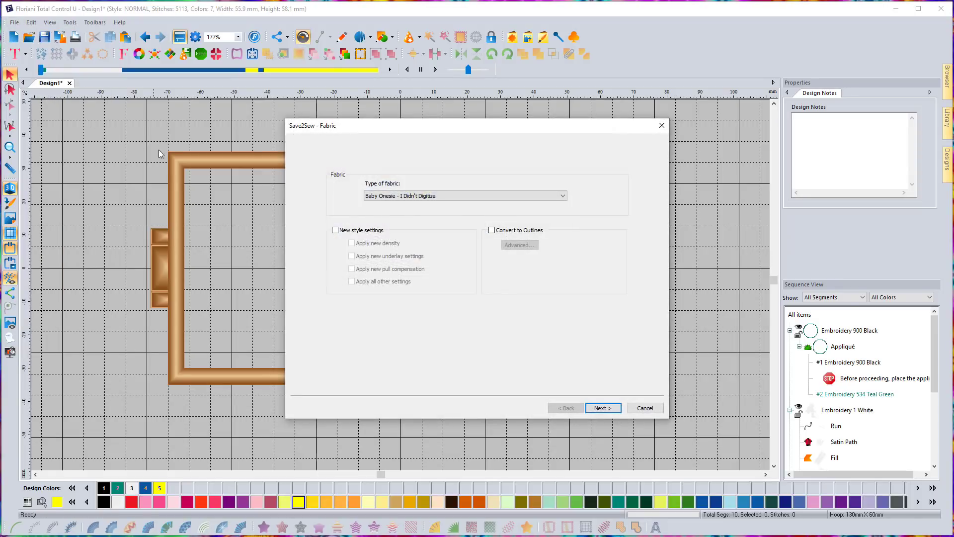
click(458, 197)
click(439, 302)
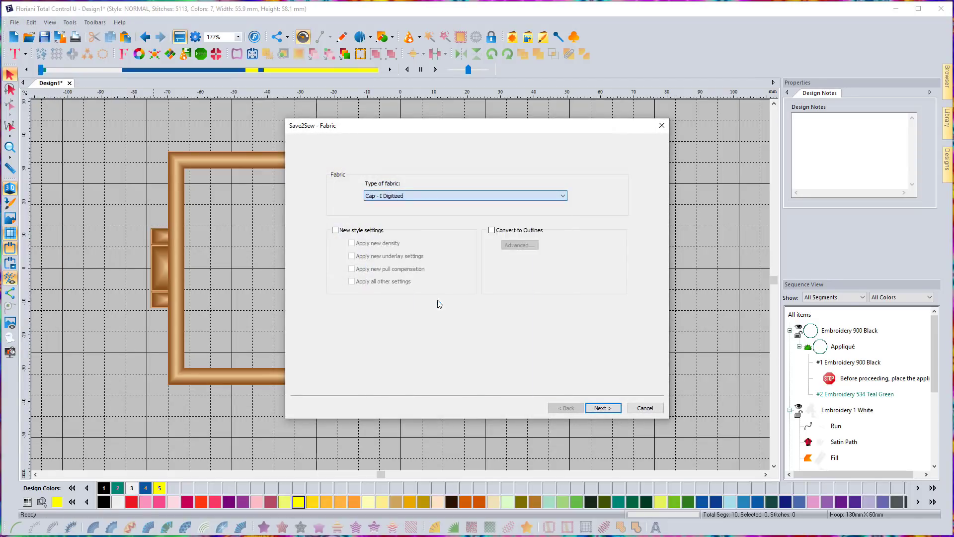
click(334, 230)
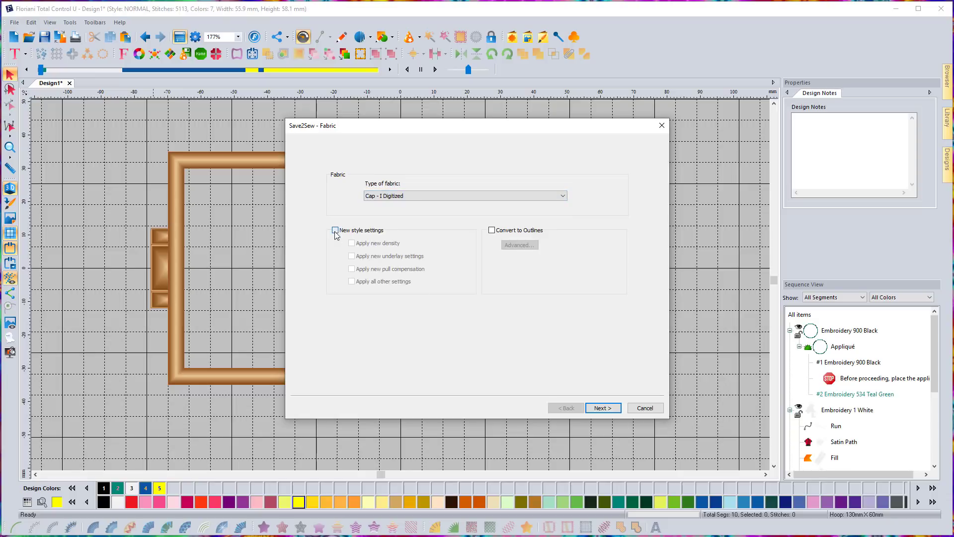
click(611, 412)
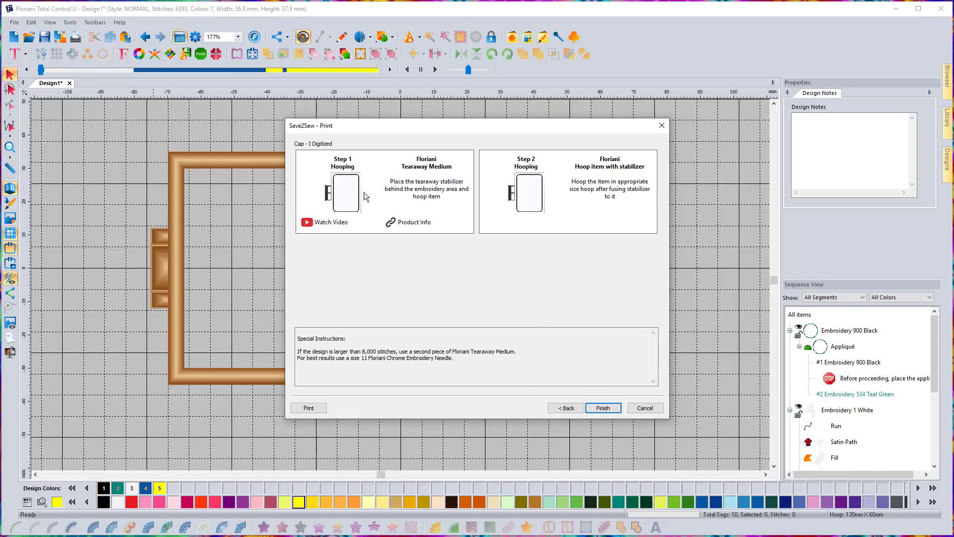
Step: Finish the Save2Sew wizard and save the design as hallogo in WAF format in the Emboidery folder
click(602, 408)
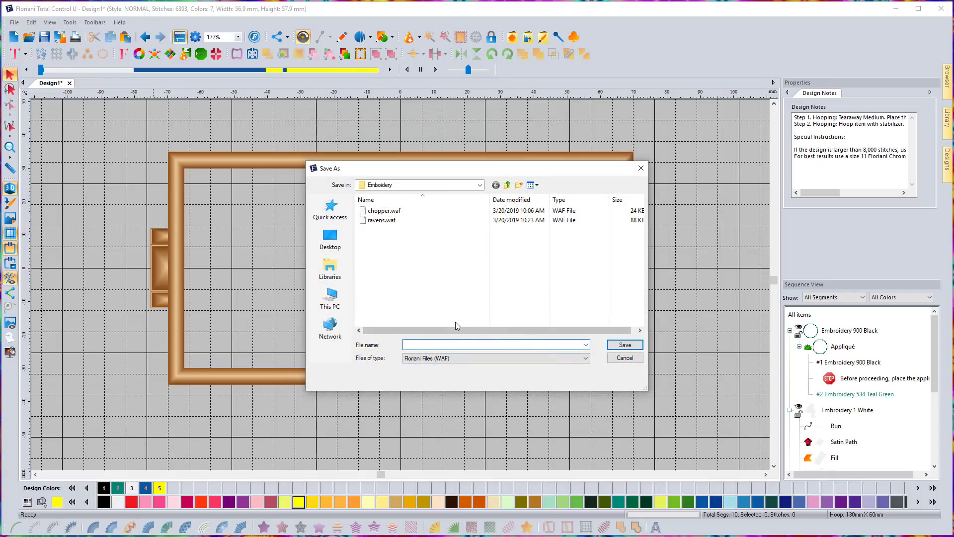
text(hallogo)
click(624, 345)
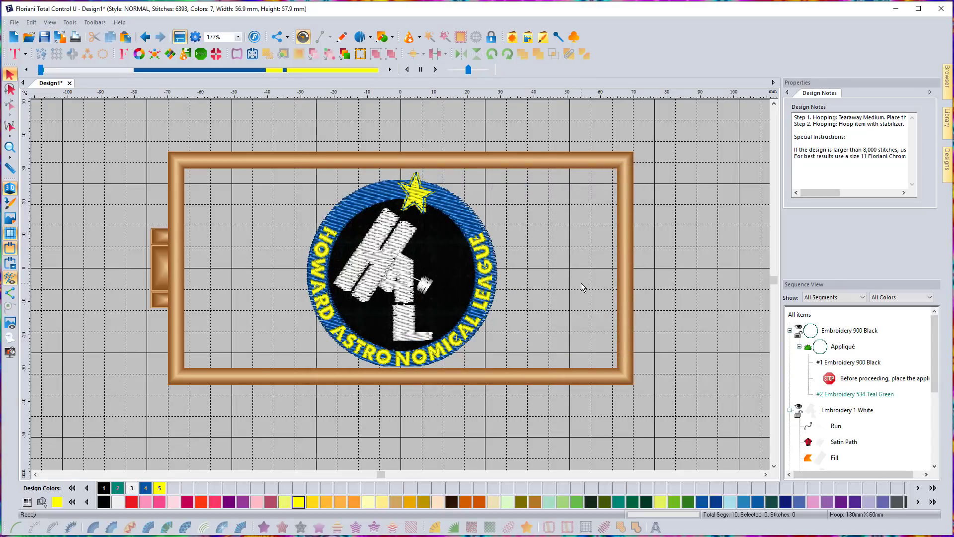
Step: Inspect the logo's updated stitches up close, compare them with the sewn cap photo in Photos, and close the photo
scroll(400, 285, up, 2)
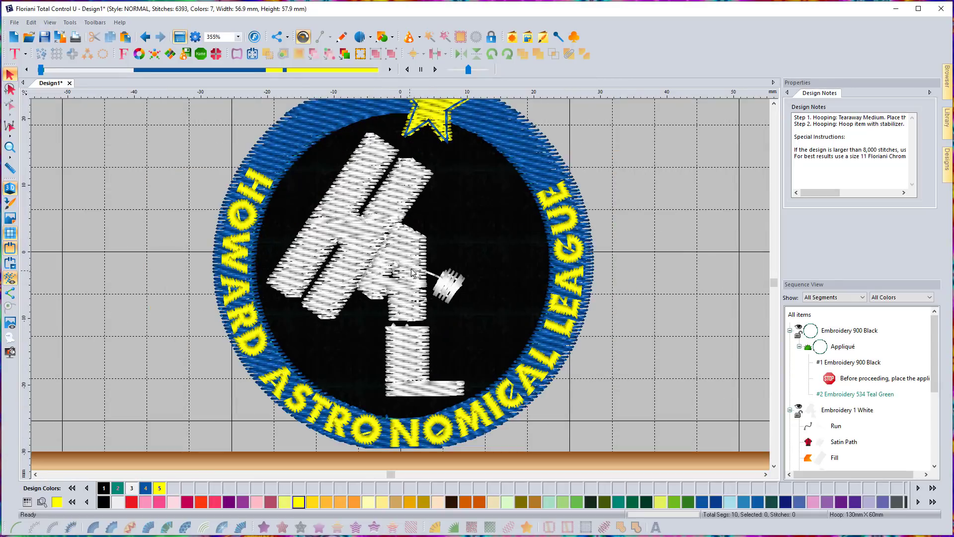
scroll(406, 290, down, 2)
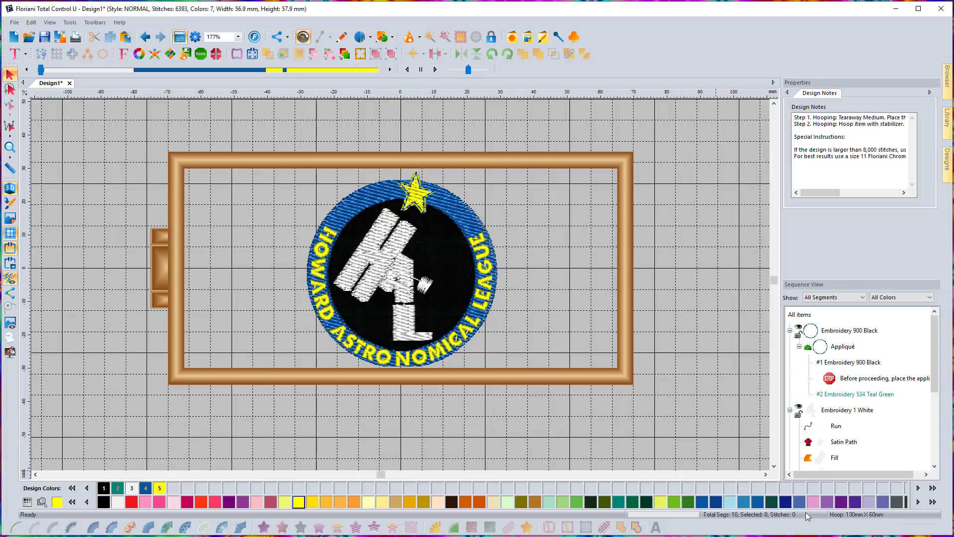
key(alt+Tab)
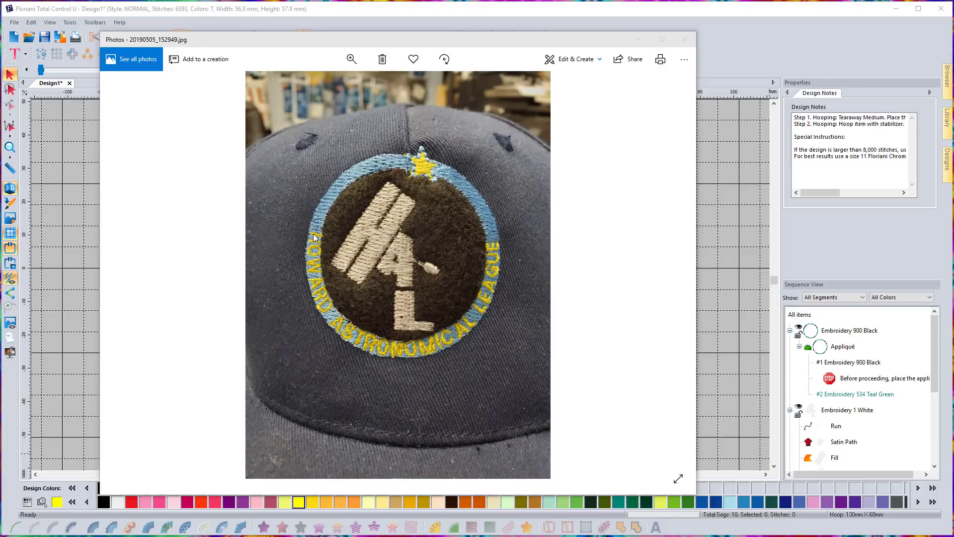
click(726, 210)
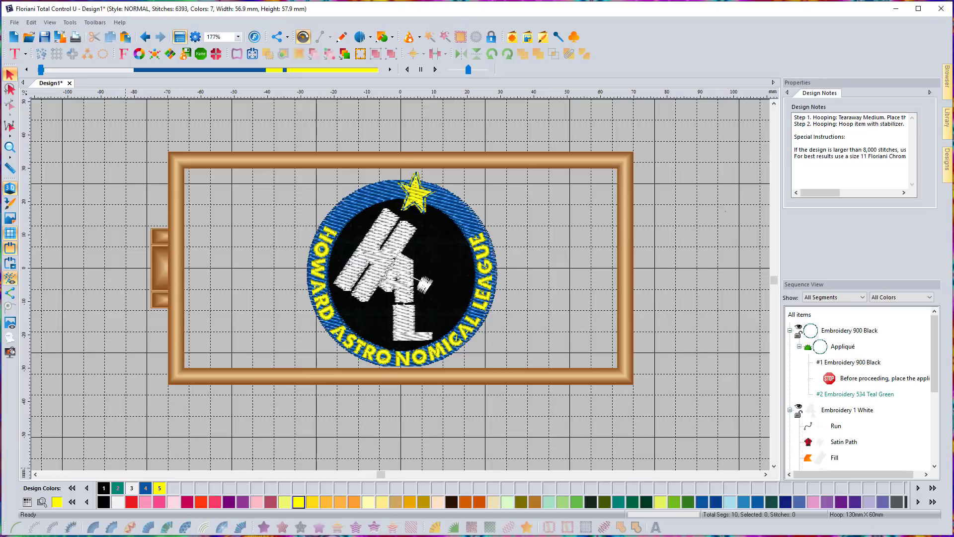
key(alt+Tab)
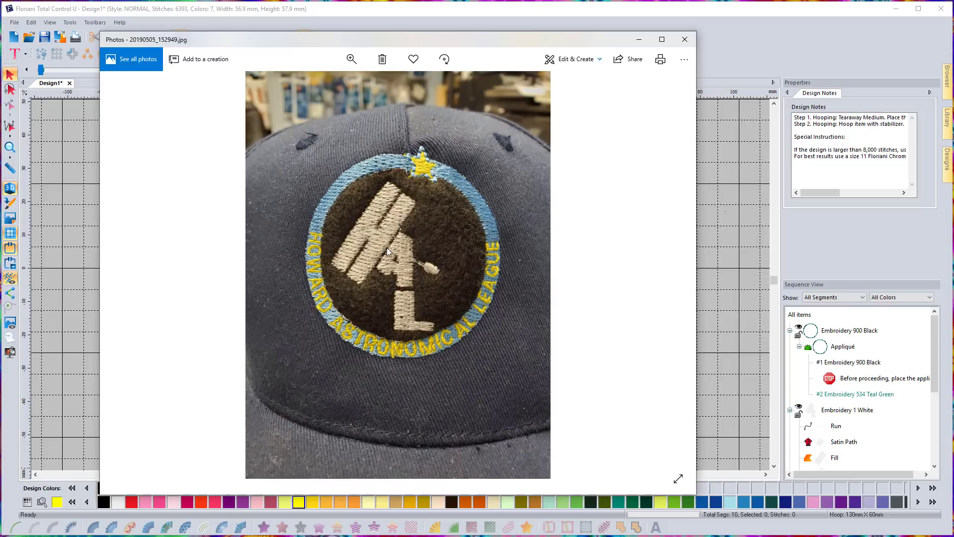
click(351, 59)
drag(310, 84, 304, 84)
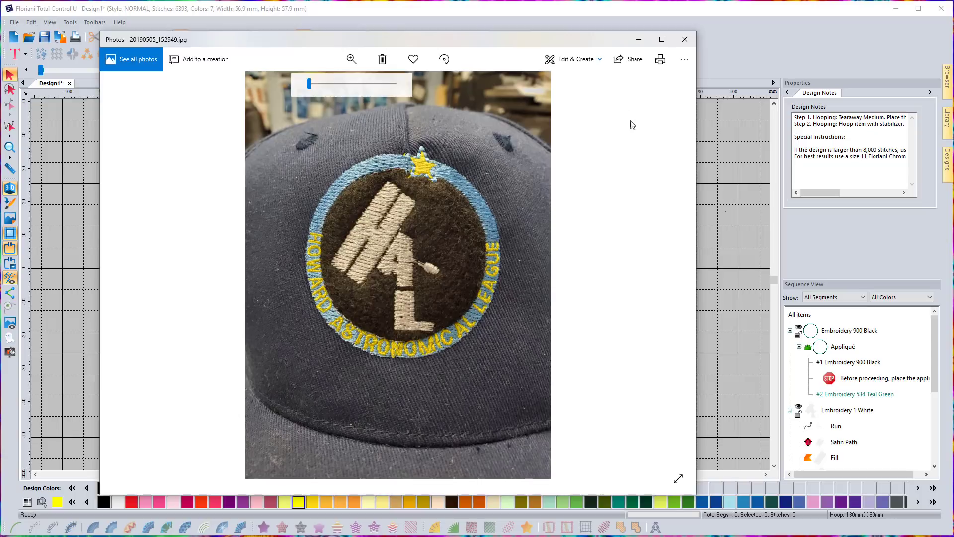
click(684, 39)
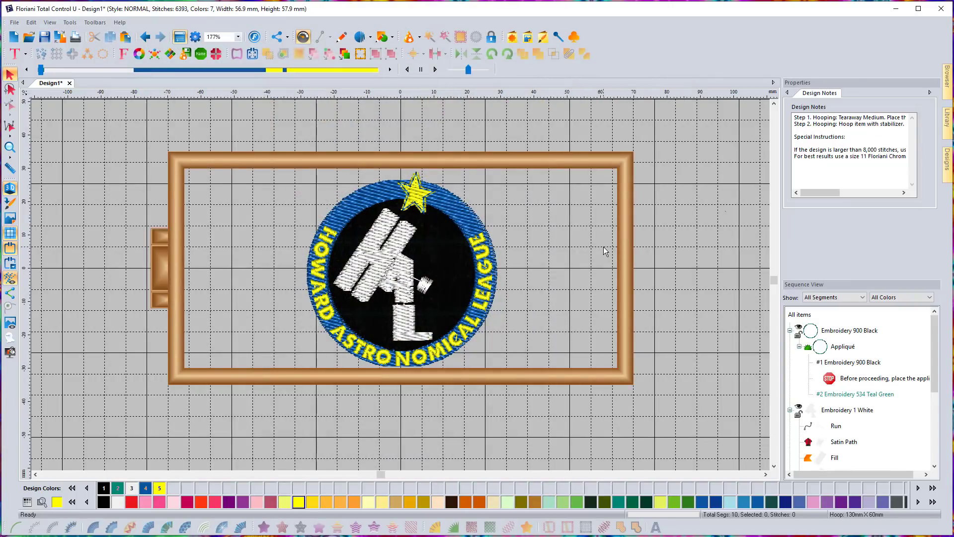